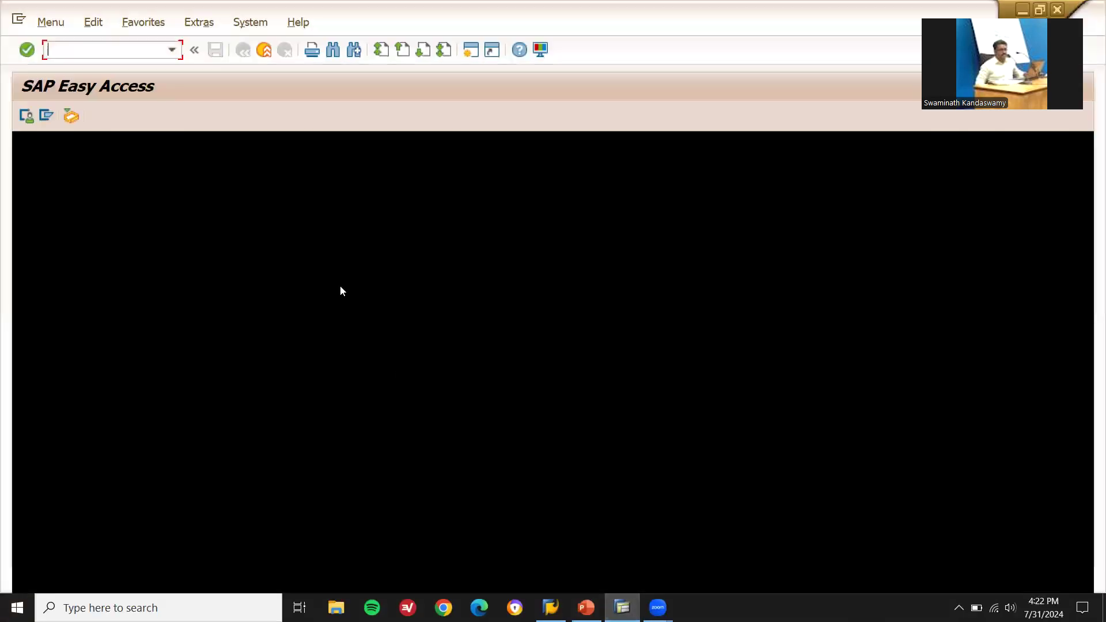
- Start MM01 and set the industry sector to Mechanical engineering
text(m01)
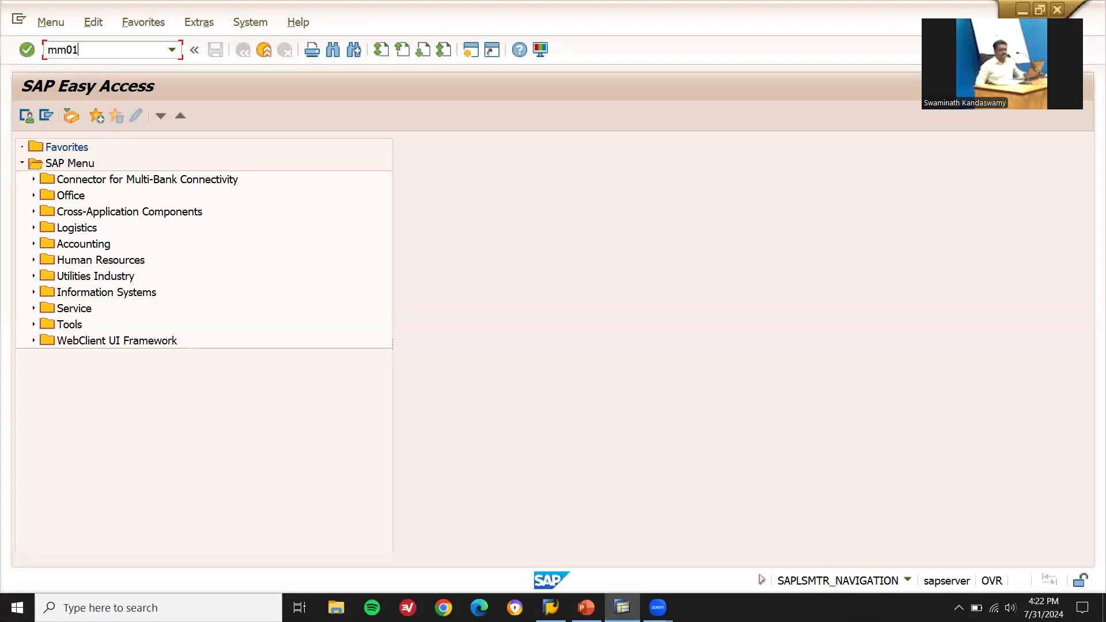
key(Return)
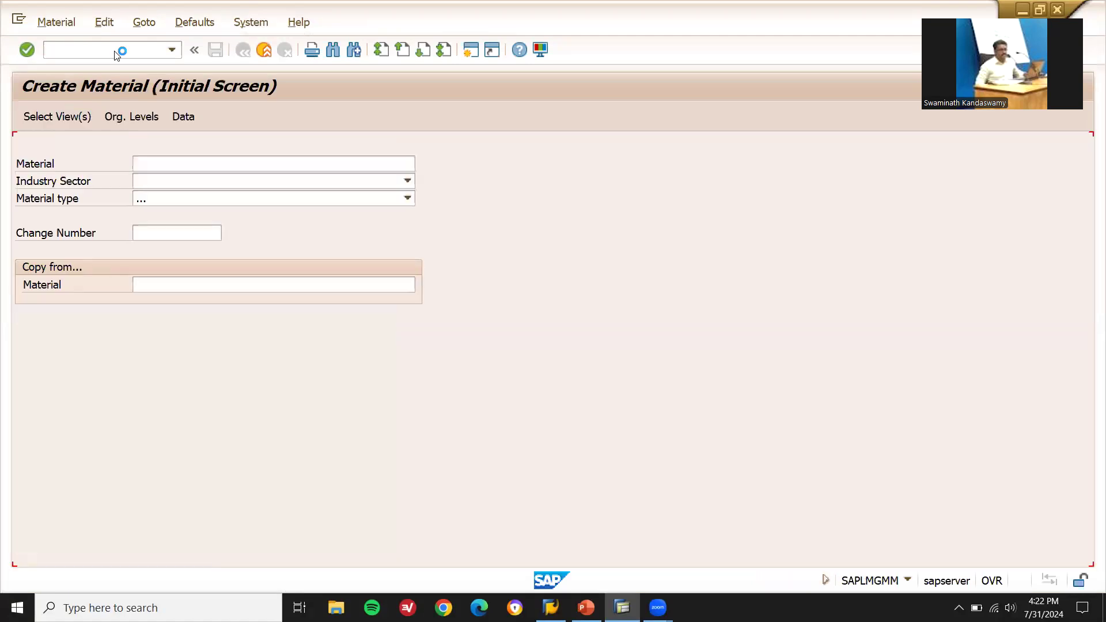
click(171, 186)
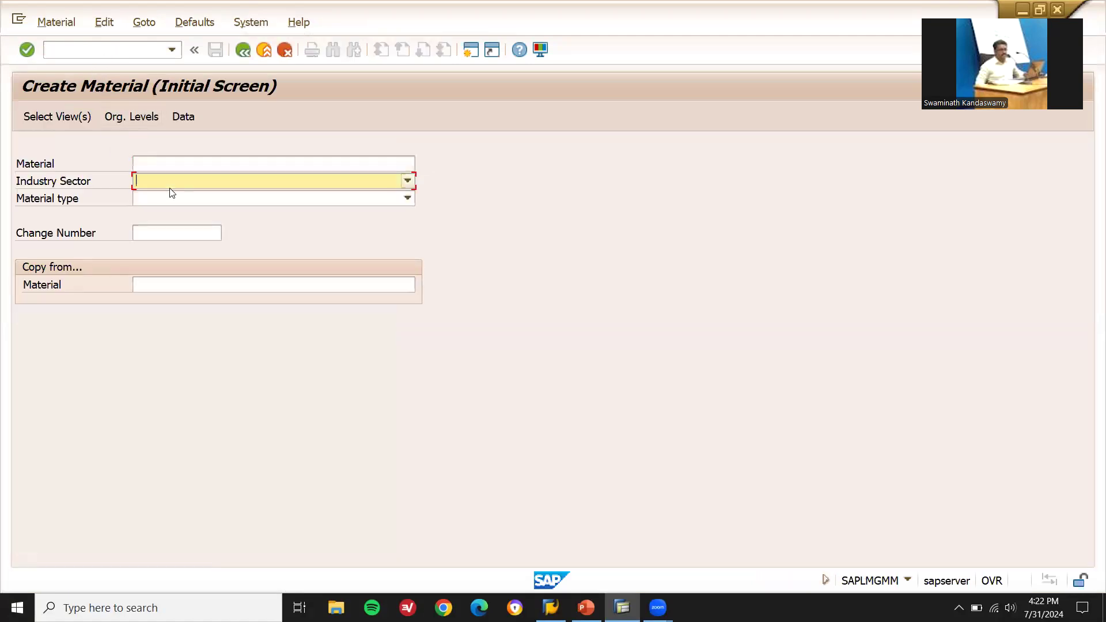
click(188, 179)
key(Down)
key(Down)
key(Return)
- Choose material type ZFinished Product L2W** and bring up the view selection
key(Tab)
key(Down)
key(Down)
key(Down)
key(Down)
key(Down)
key(Down)
key(Down)
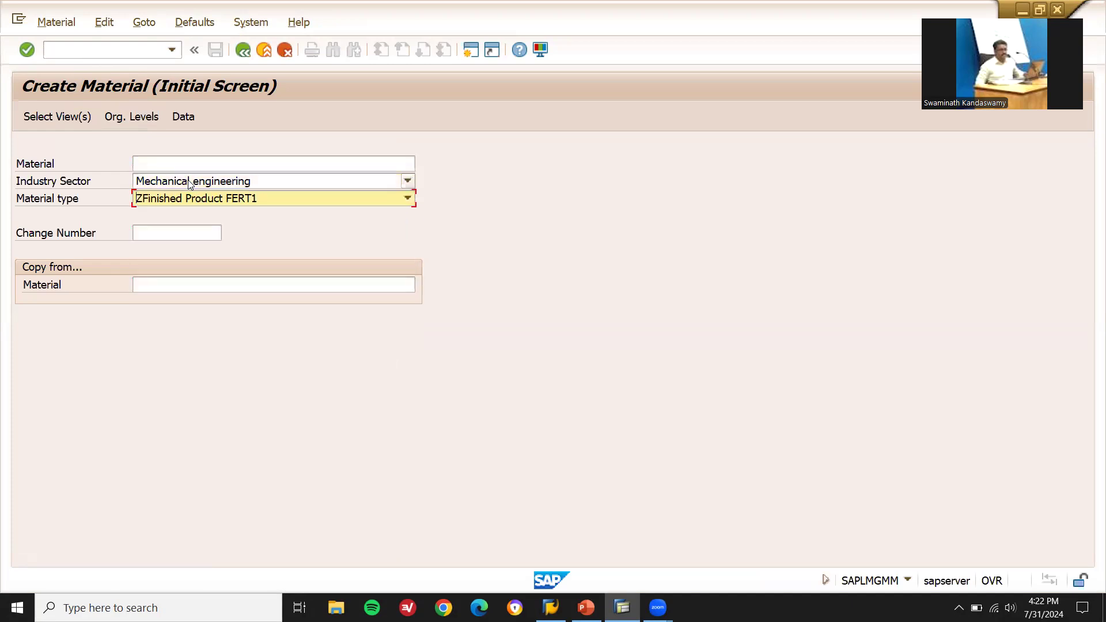
key(Down)
key(Down)
key(Down)
key(Down)
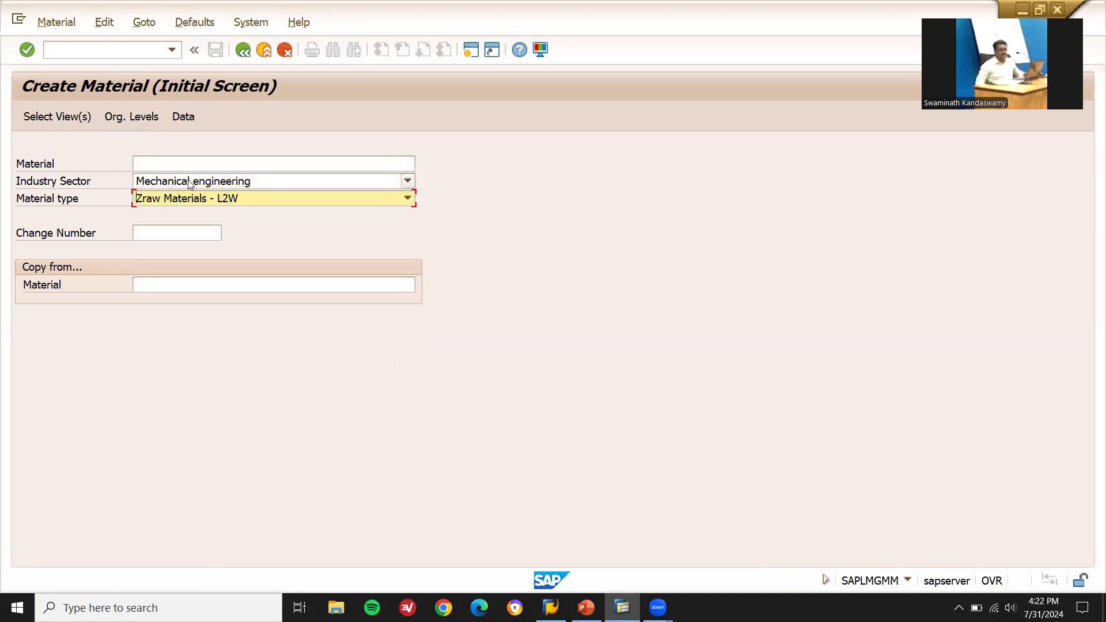
key(Down)
key(Down)
key(Down)
key(Down)
key(Down)
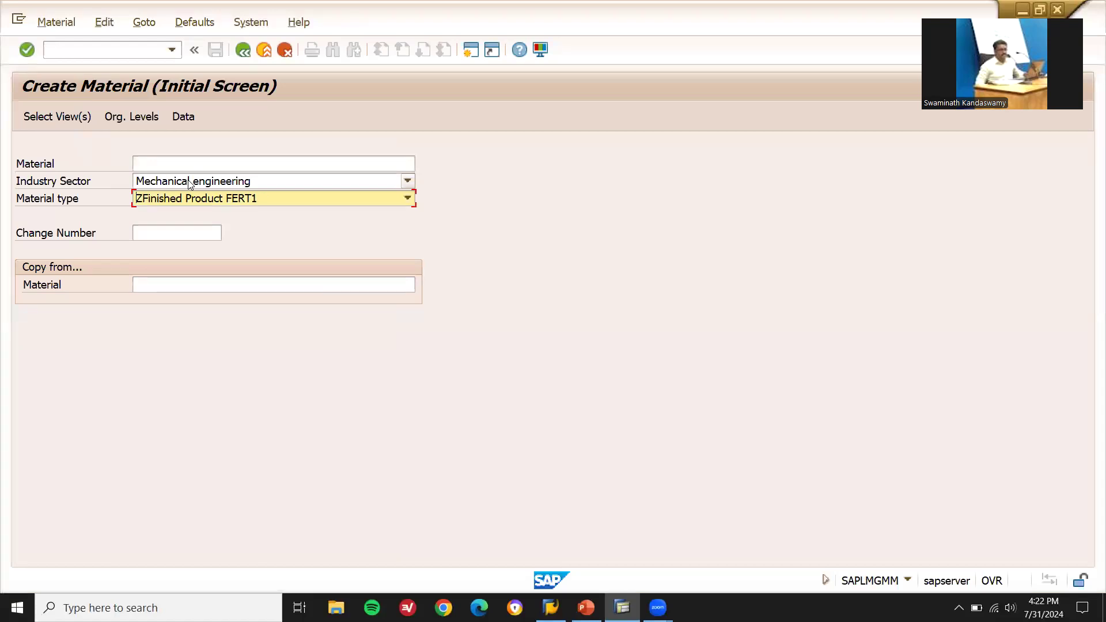
key(Down)
key(Down)
key(Down)
key(Down)
key(Down)
key(Down)
key(Up)
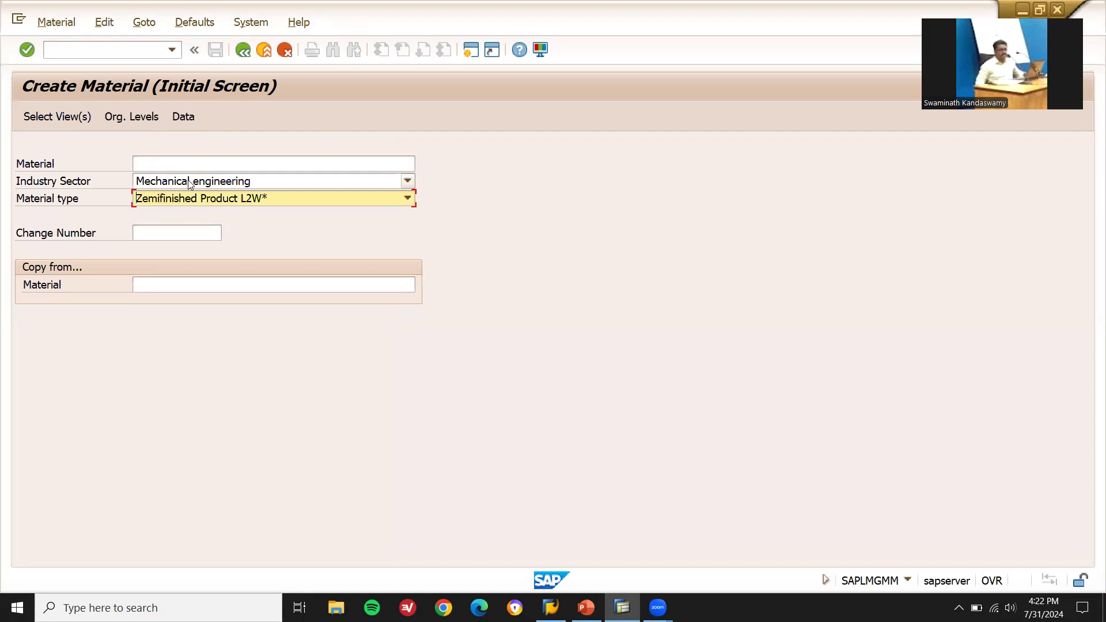
key(Up)
key(Up)
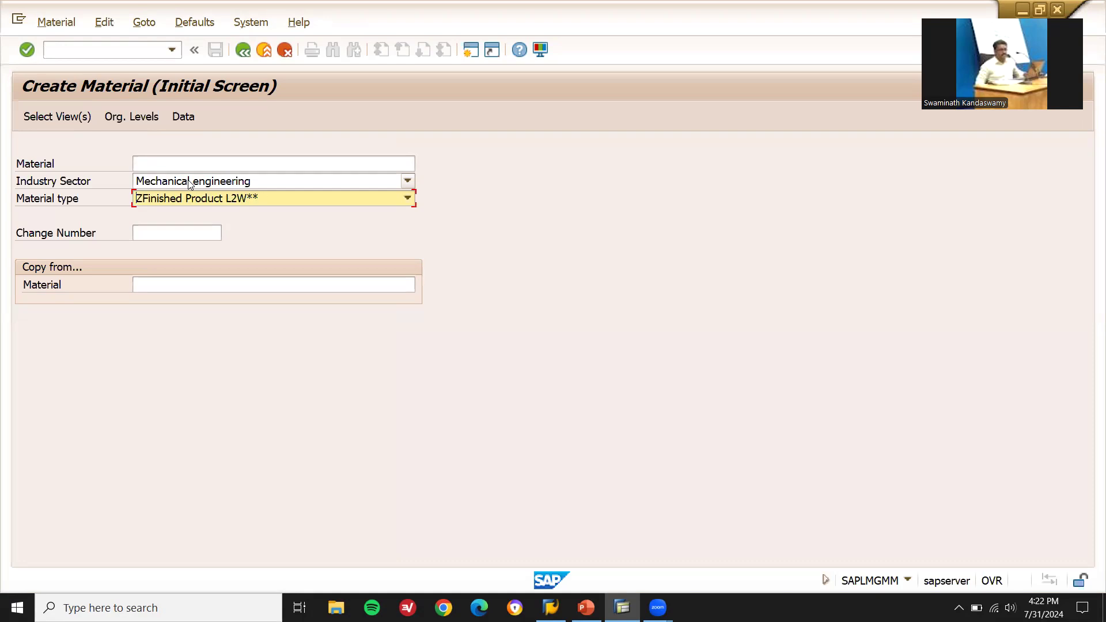
key(Return)
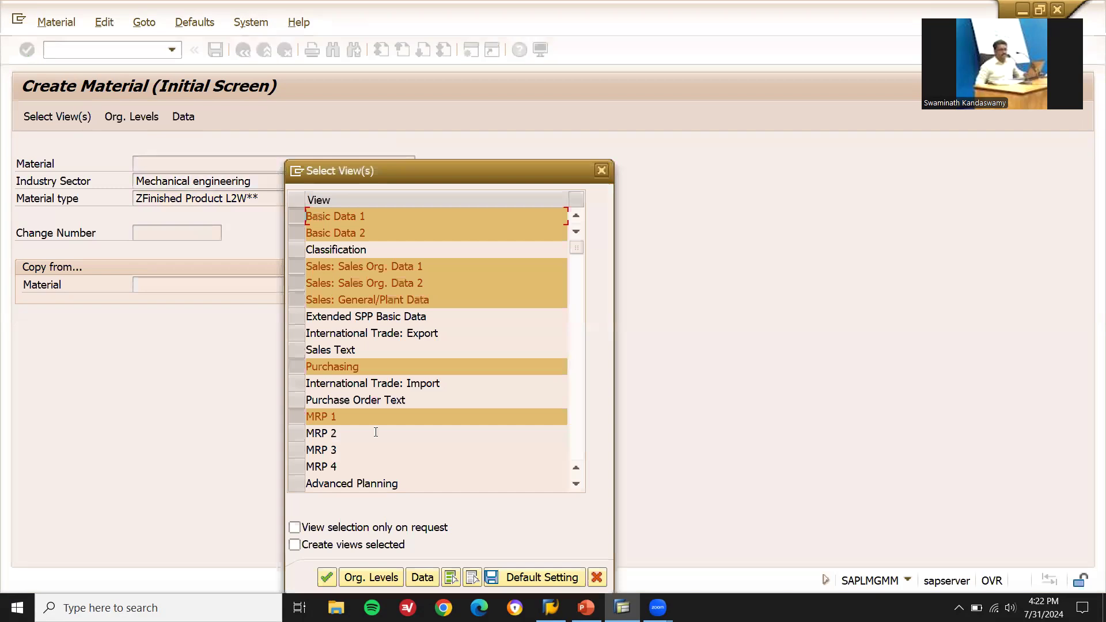
- Open the organizational levels and set plant AM01
click(369, 576)
key(BackSpace)
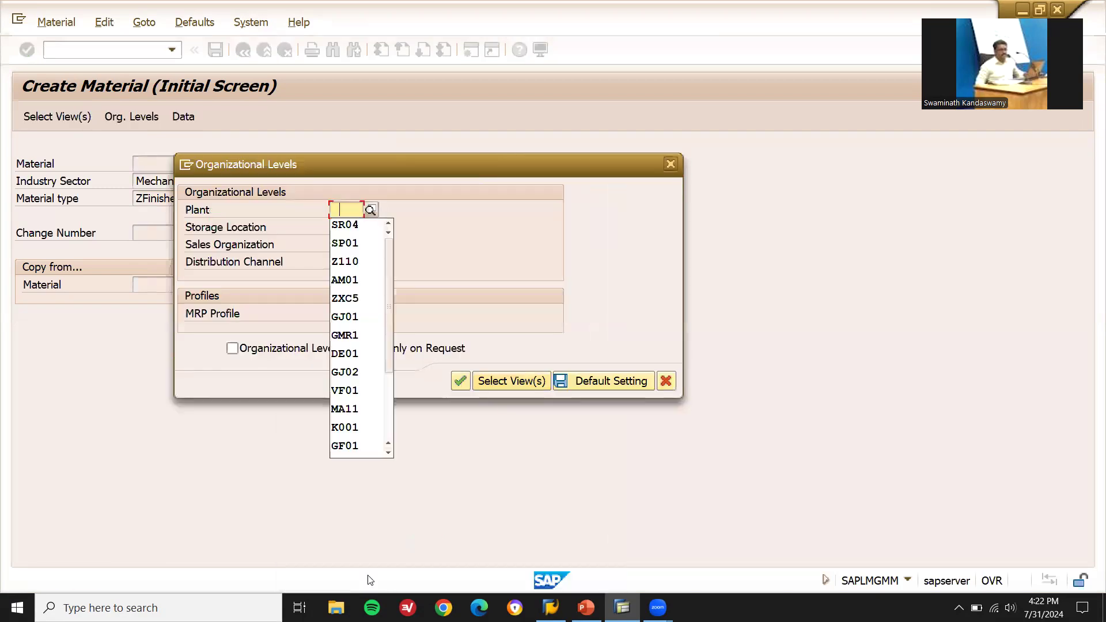
key(Down)
key(Down)
key(Down)
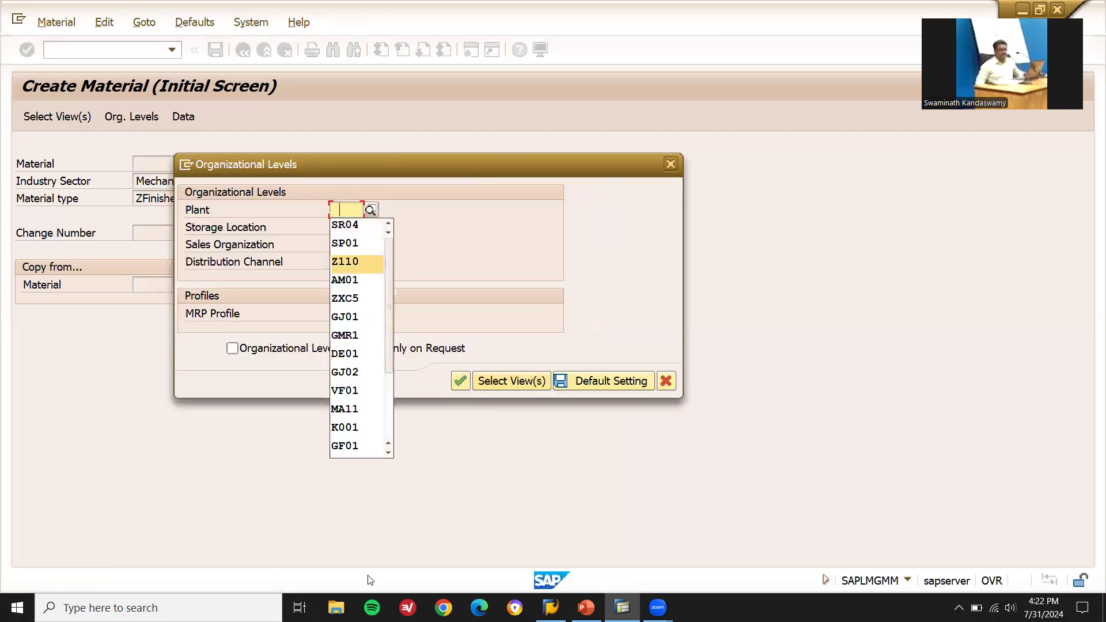
key(Down)
key(Return)
key(Tab)
key(Down)
key(Down)
key(Down)
key(Down)
key(Down)
key(Down)
key(Down)
key(Down)
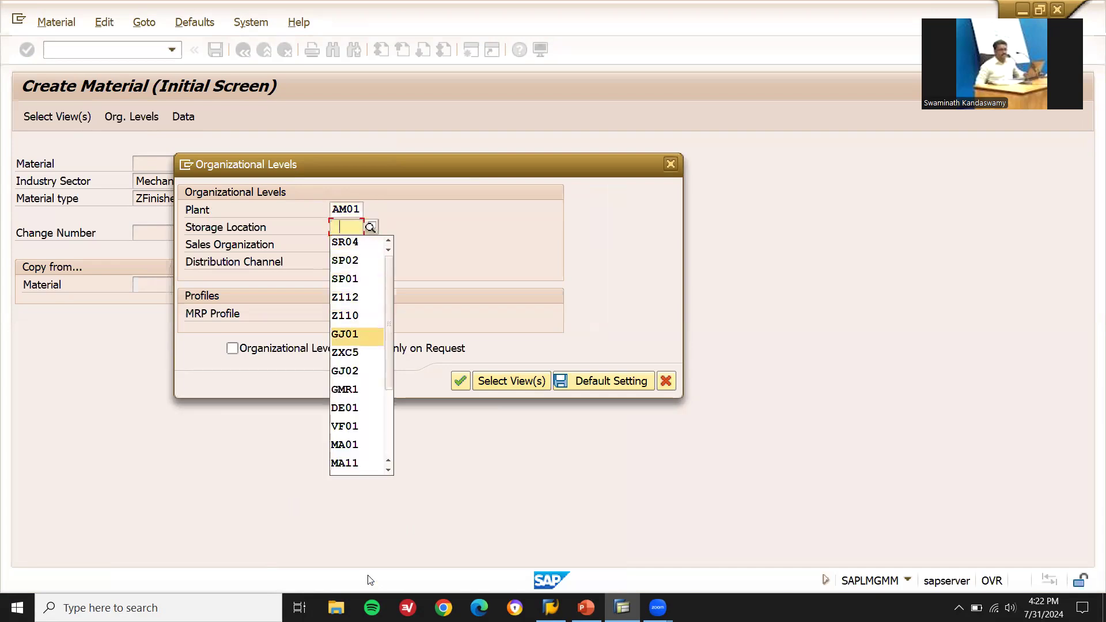
- Enter storage location AM01, sales organization AM01 and distribution channel A7, then confirm
text(AM01)
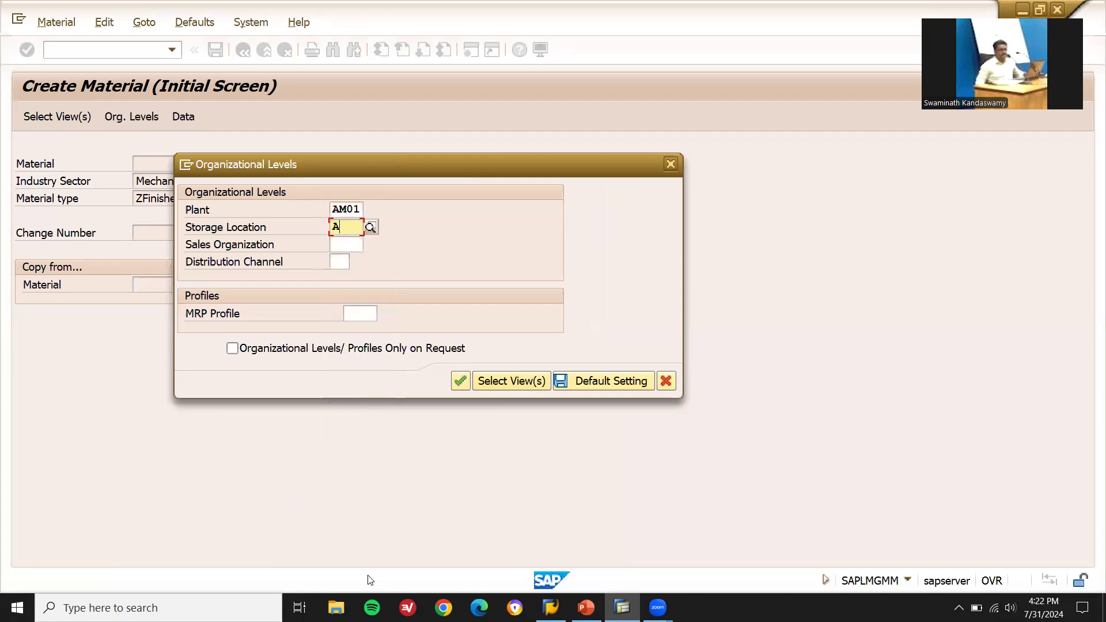
key(shift+Left)
key(shift+Left)
key(shift+Left)
key(shift+Left)
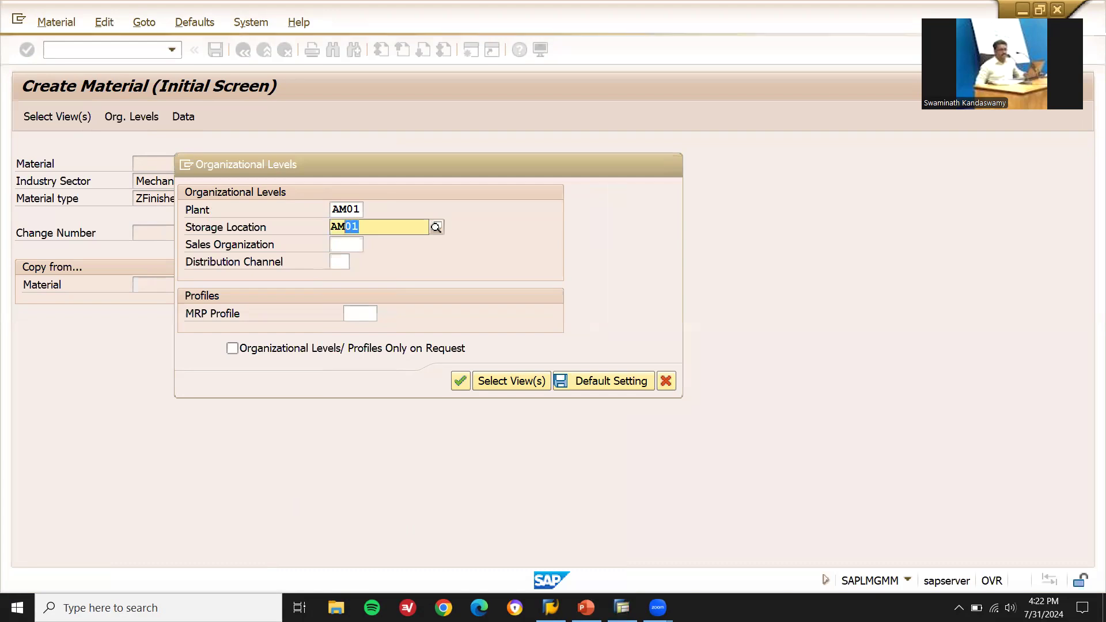
key(Tab)
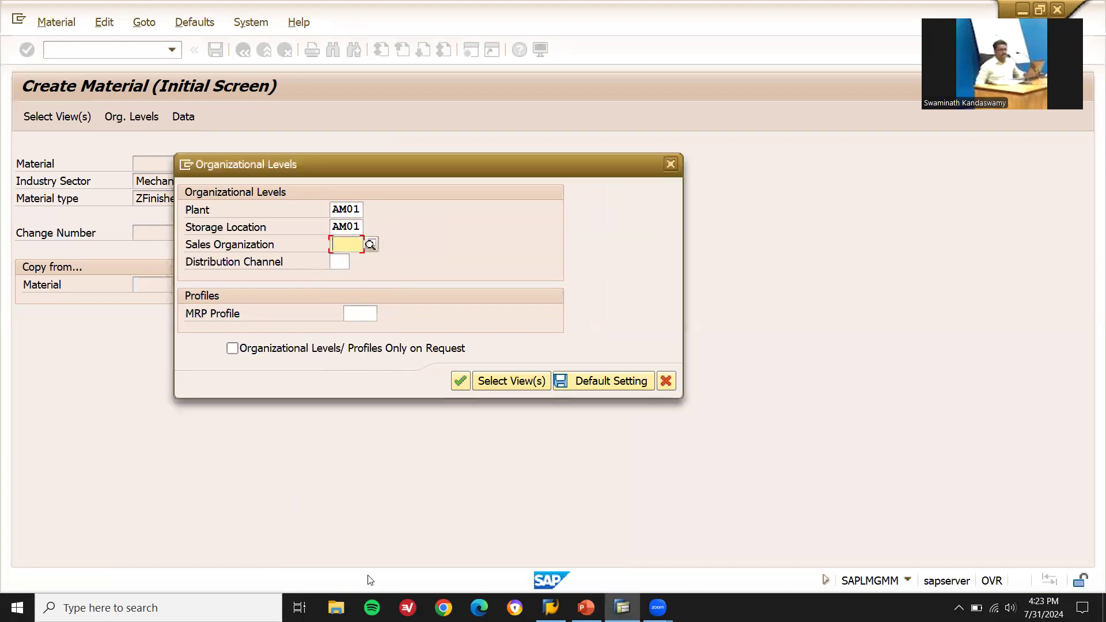
text(AM01)
key(Tab)
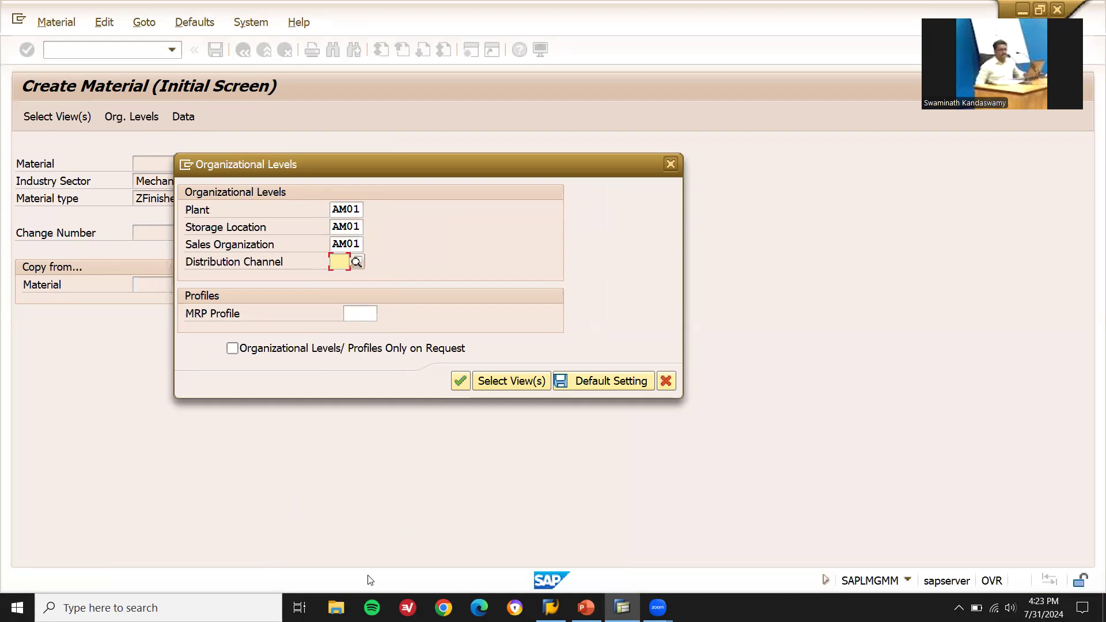
text(A7)
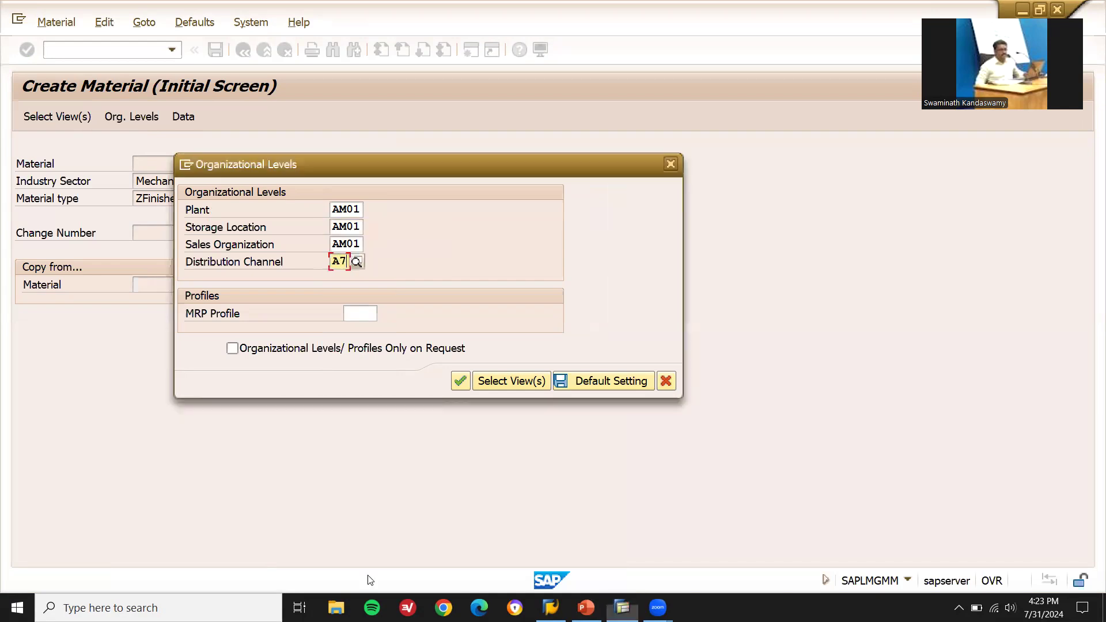
key(Return)
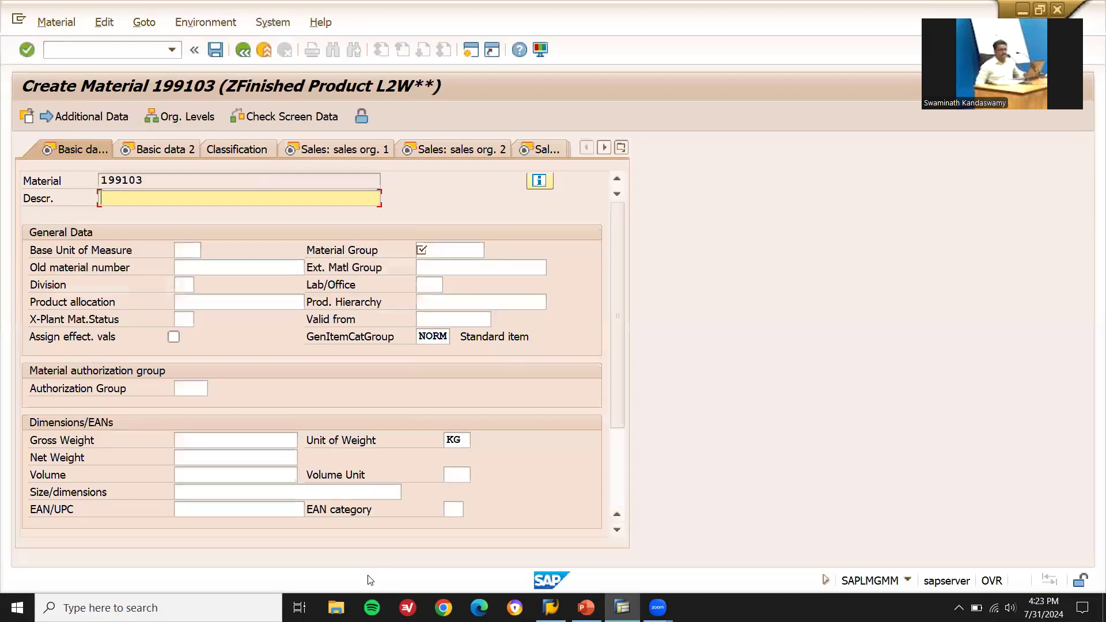
- Enter description IPHONE 5, material group E01, base unit EA and tax classification 1
text(I)
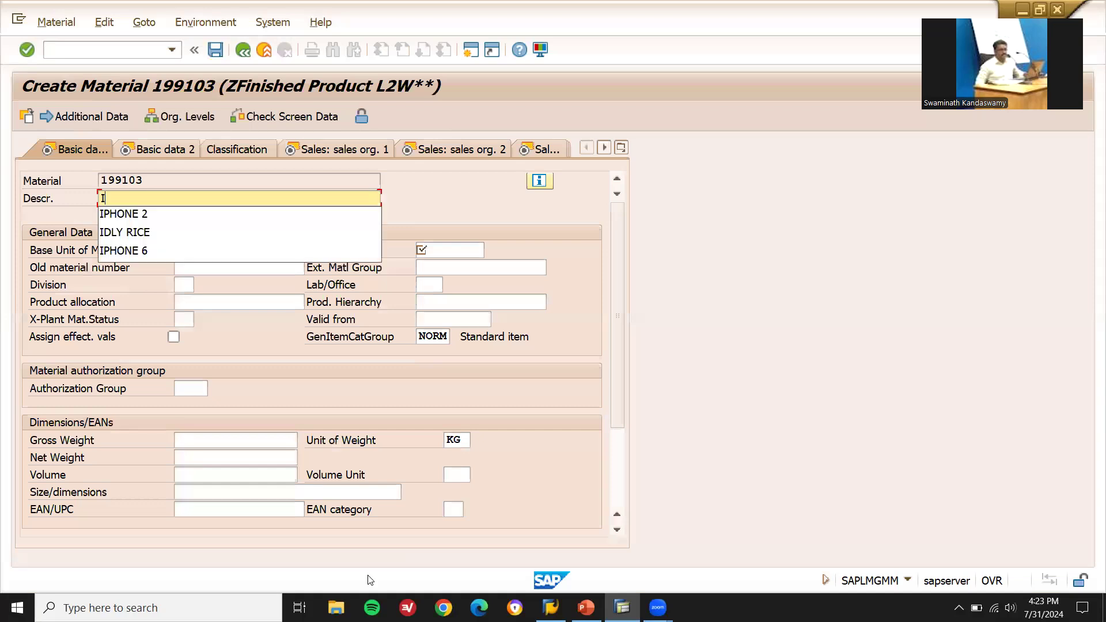
text(PHONE )
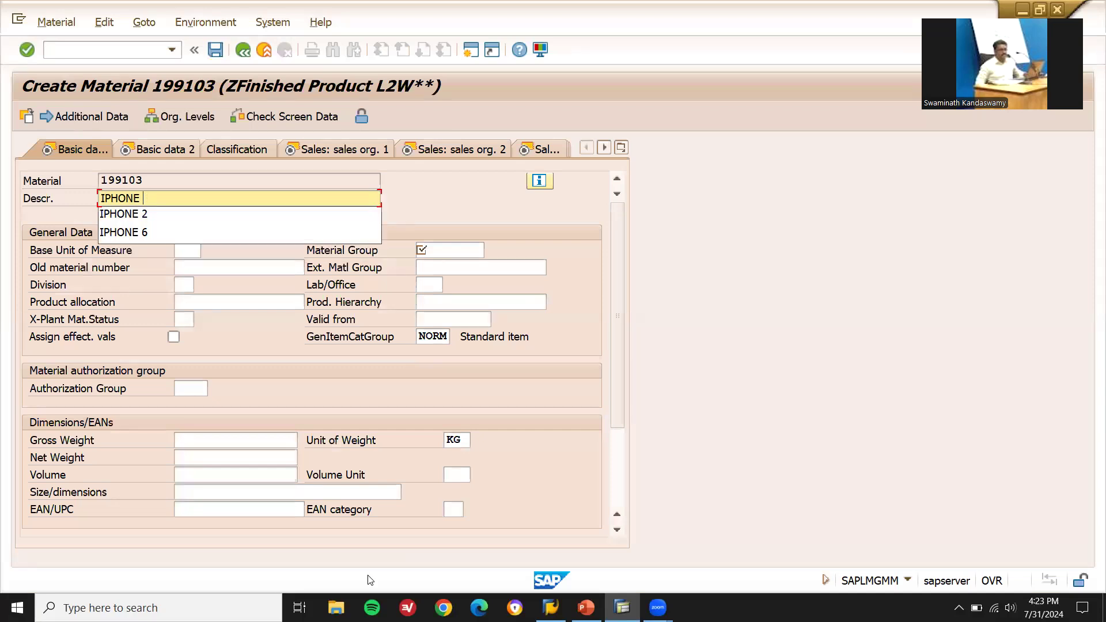
text(5)
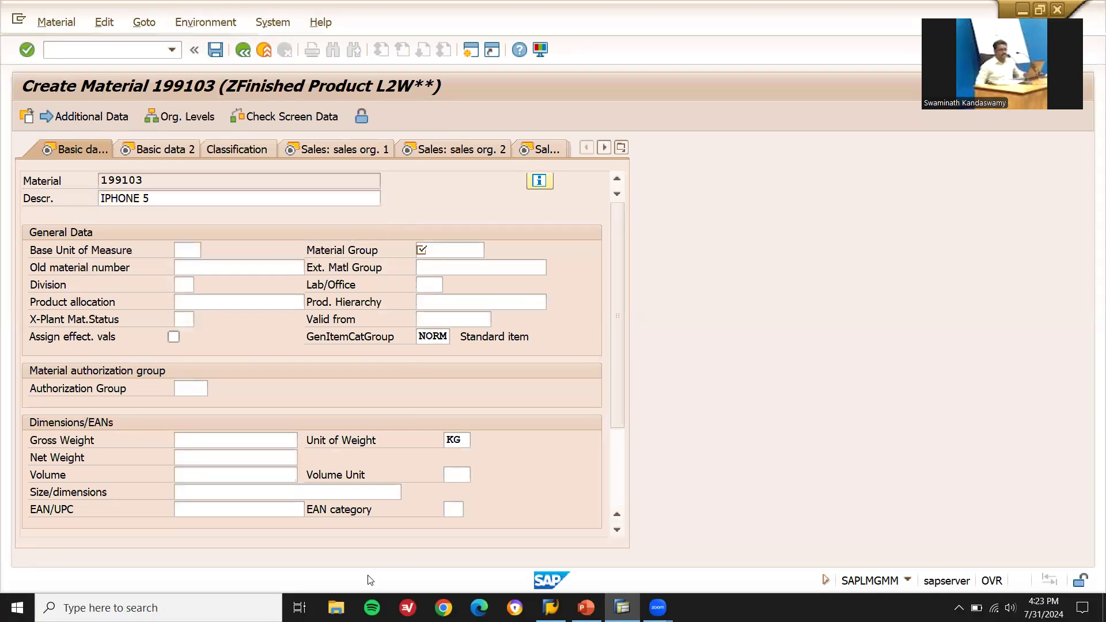
key(Return)
key(Return)
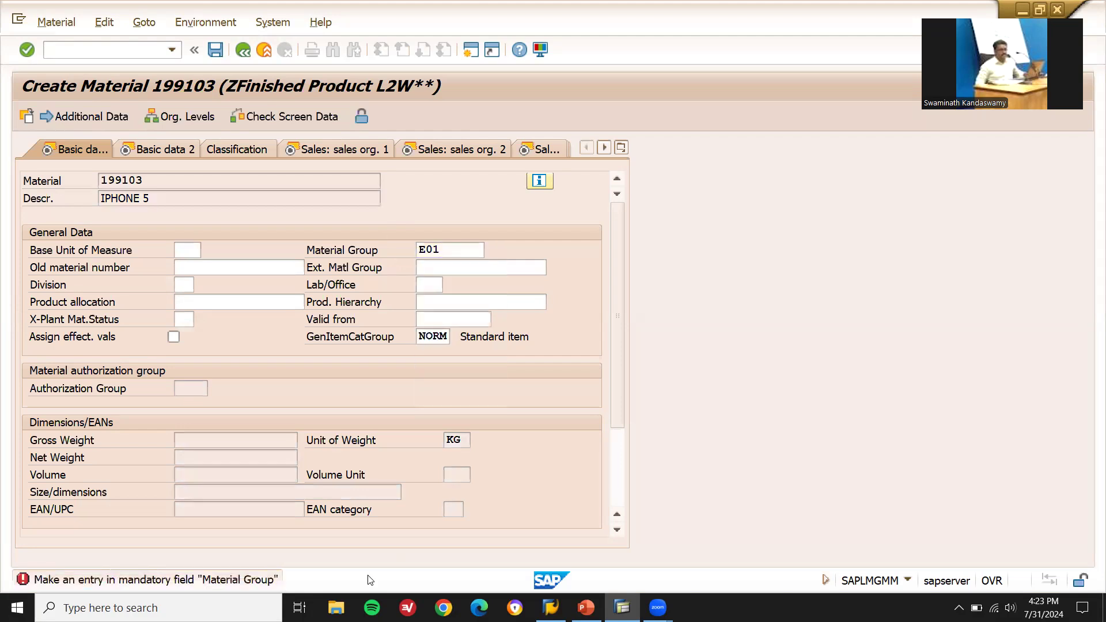
key(Return)
key(Return)
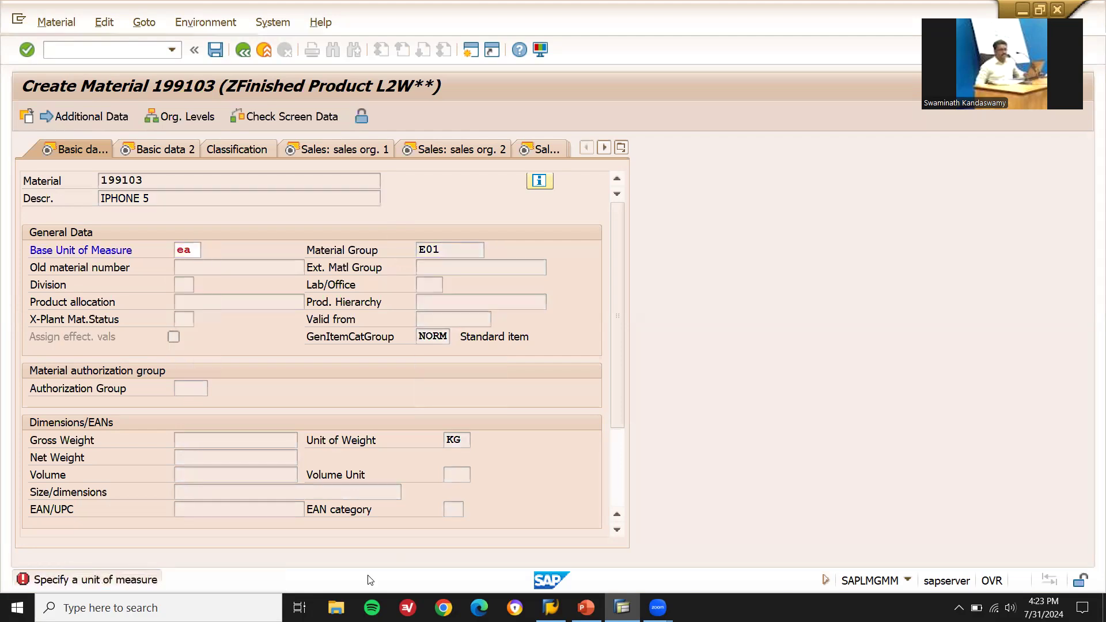
key(Return)
key(Return)
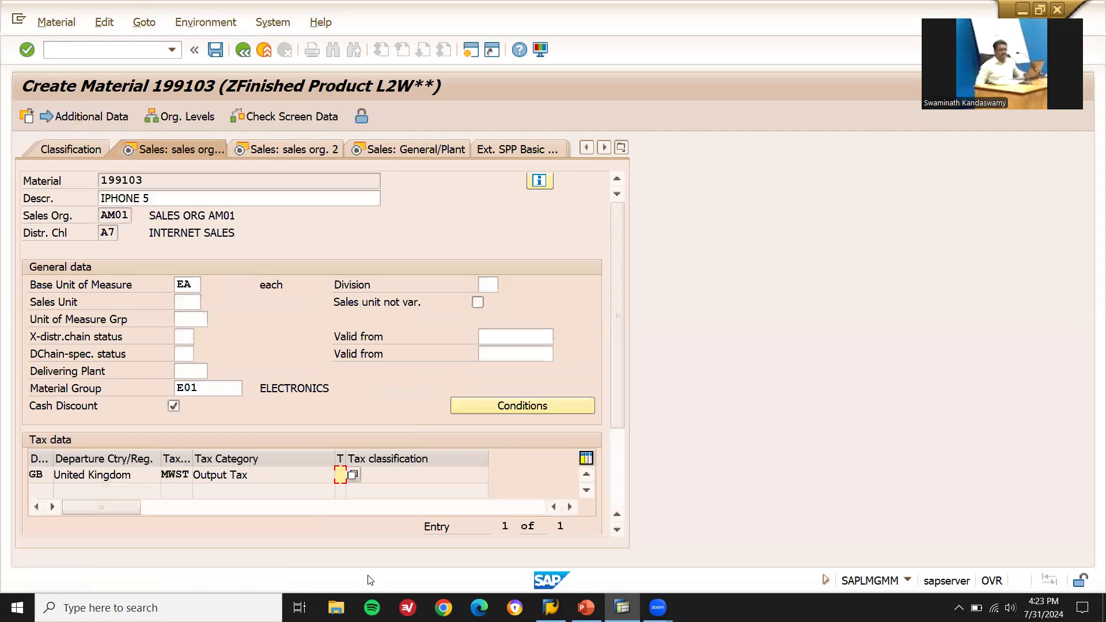
text(1)
key(Return)
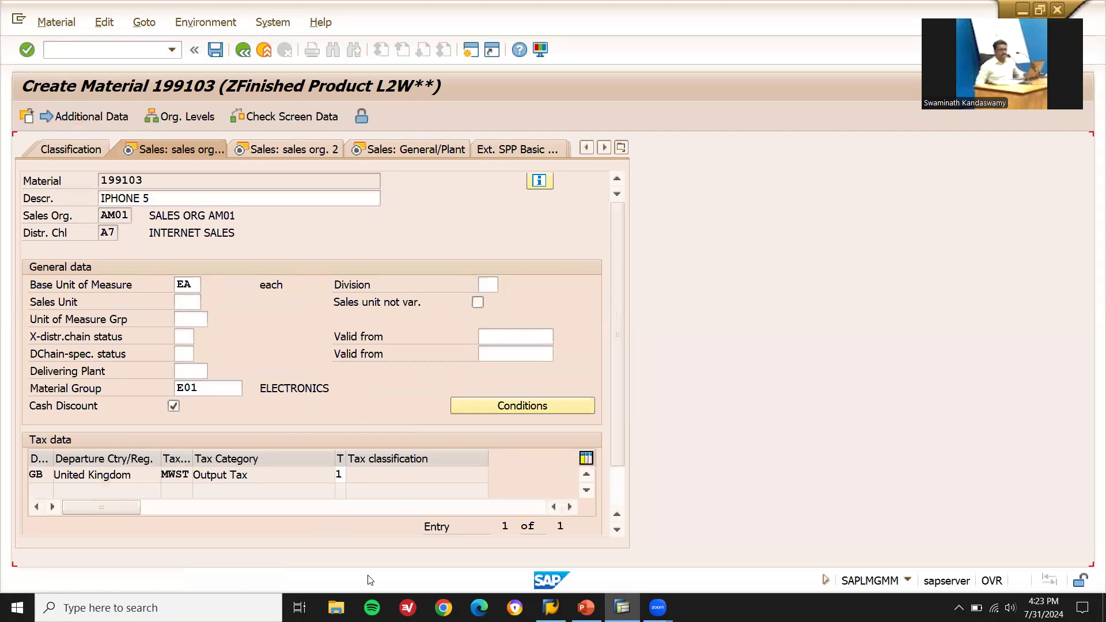
key(Return)
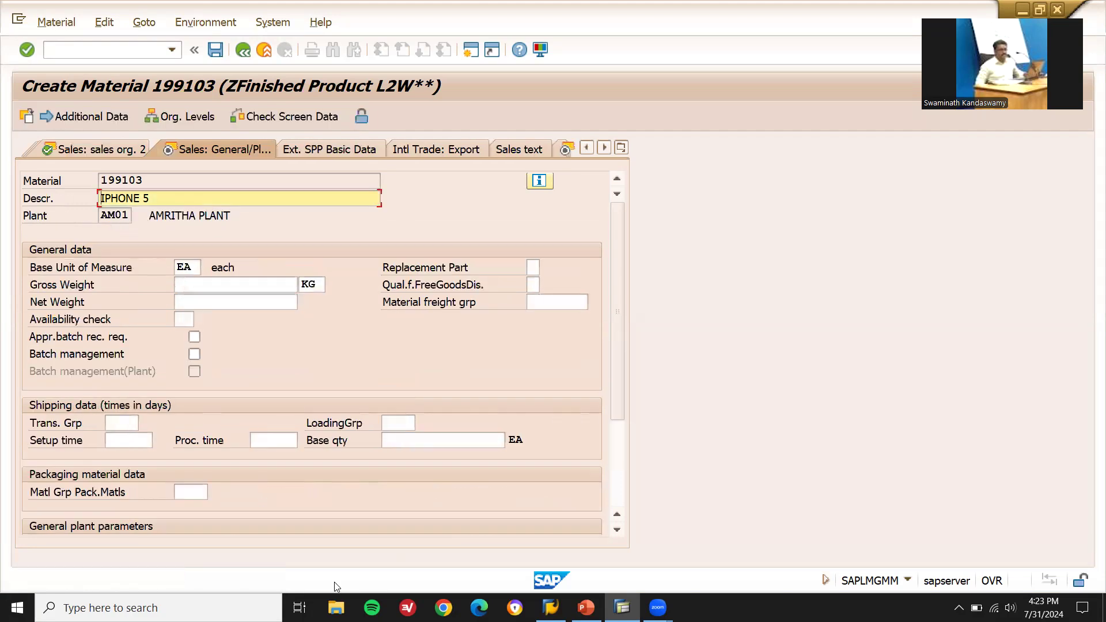
- Set availability check 01 with transportation group 0001 and loading group 0001
click(181, 320)
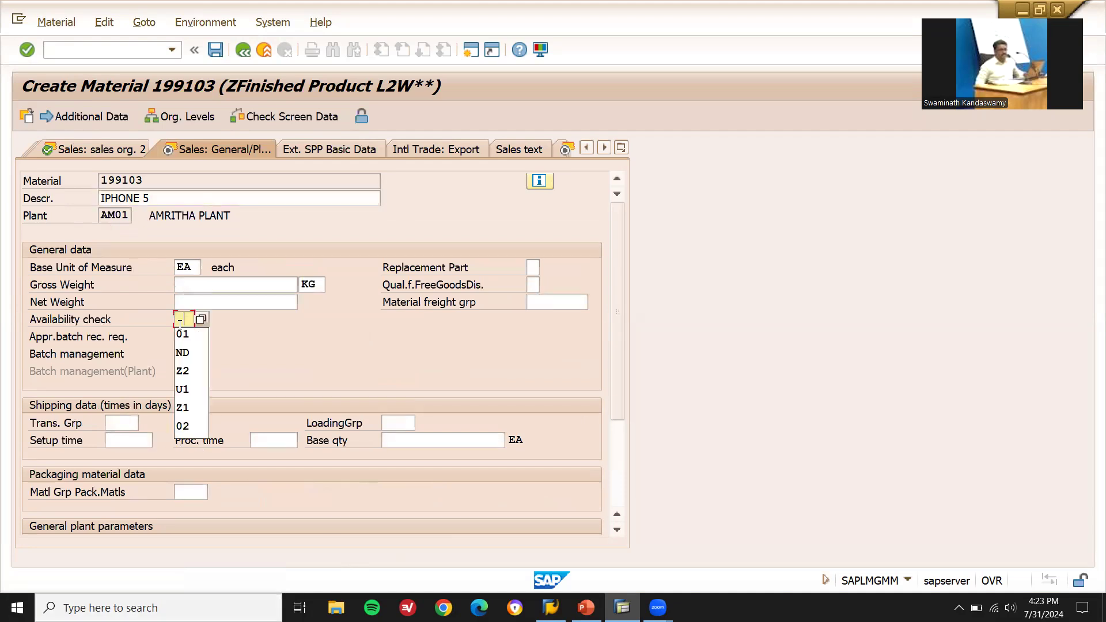
click(183, 330)
click(119, 424)
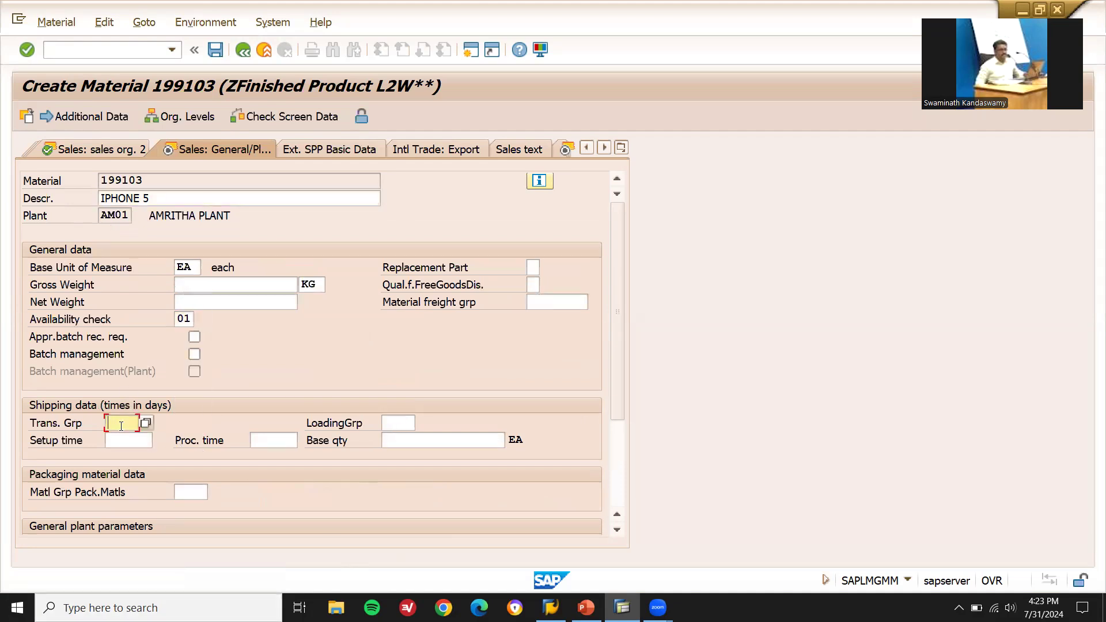
text(0001)
key(Tab)
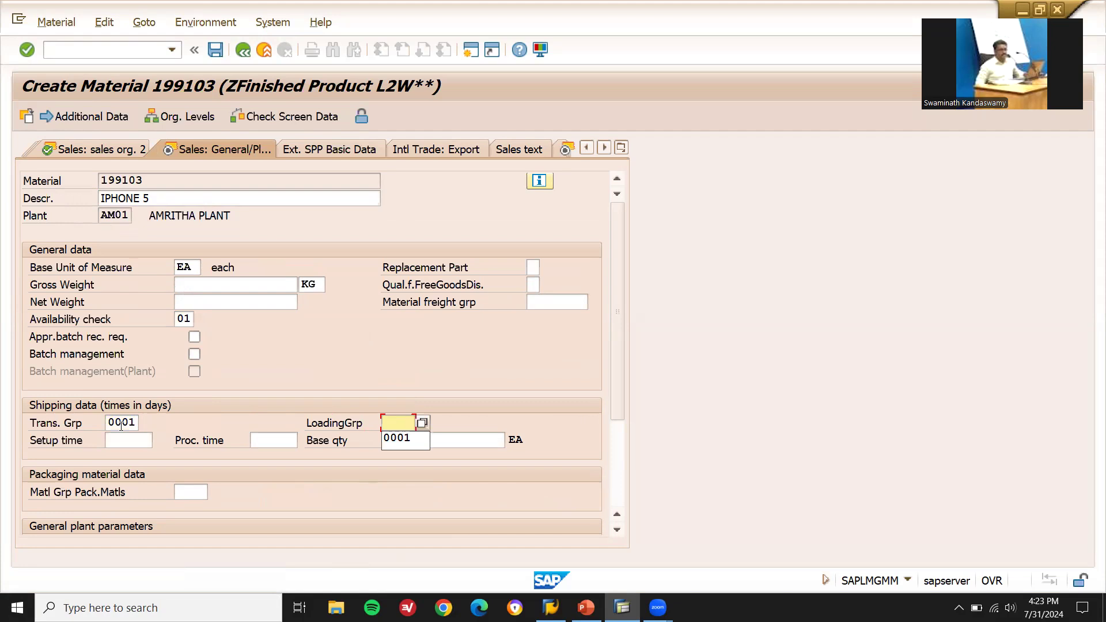
text(0001)
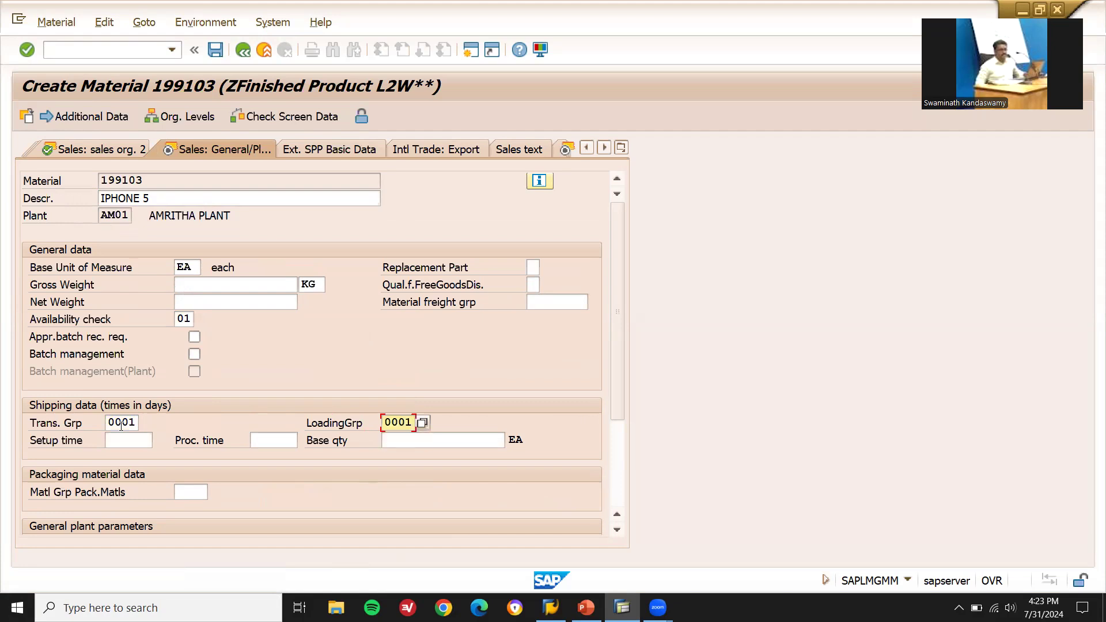
key(Return)
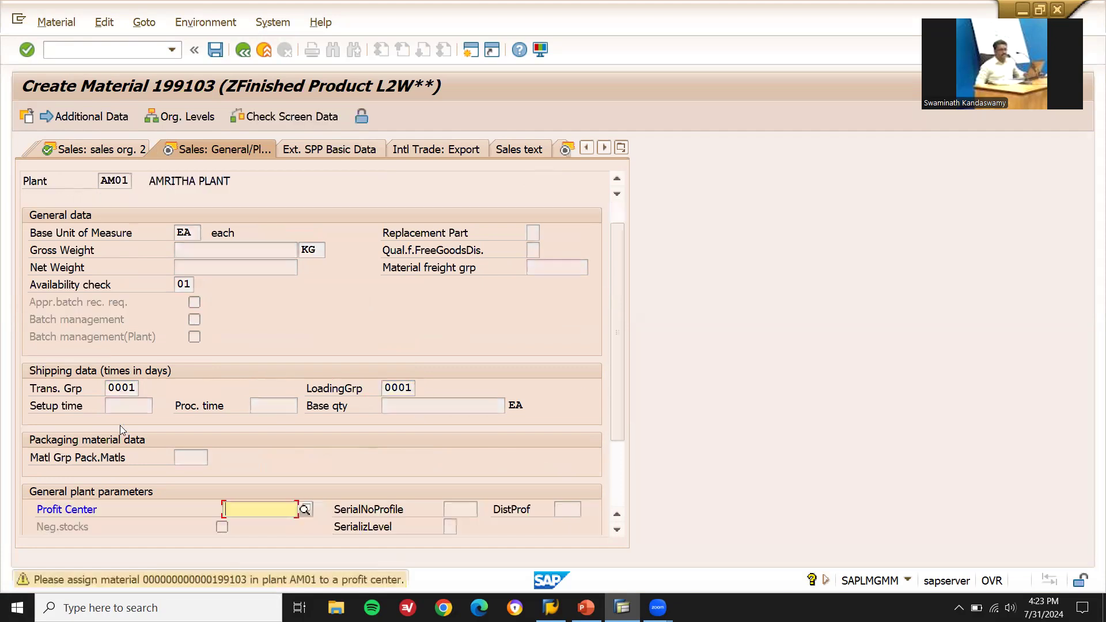
- Pass the purchasing view and set MRP type ND, continuing to the storage views
key(Return)
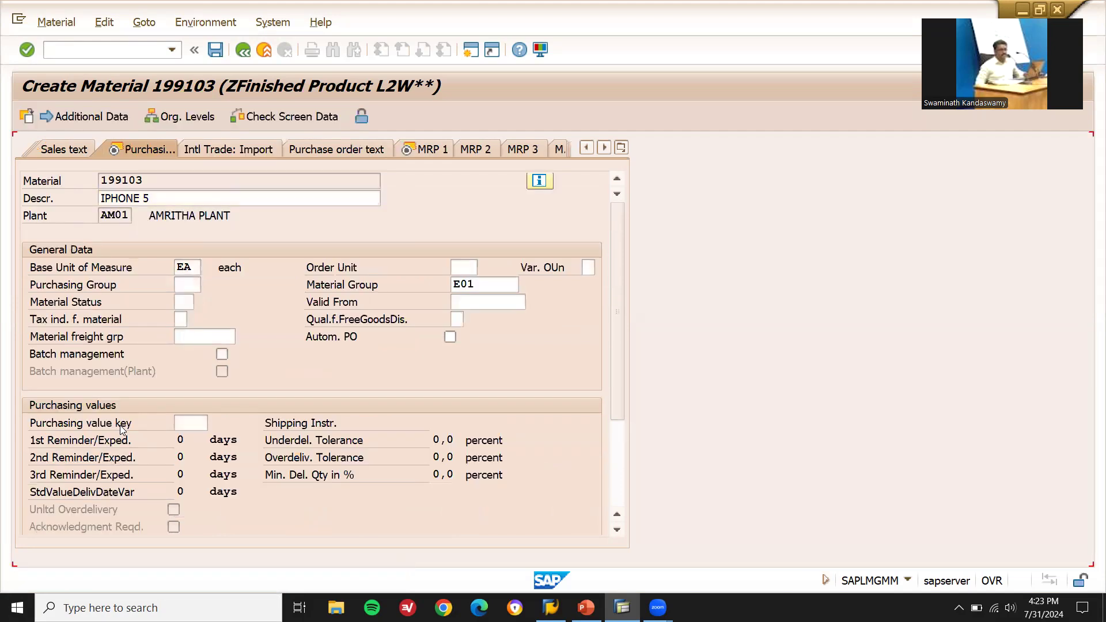
key(Return)
key(Return)
text(ND)
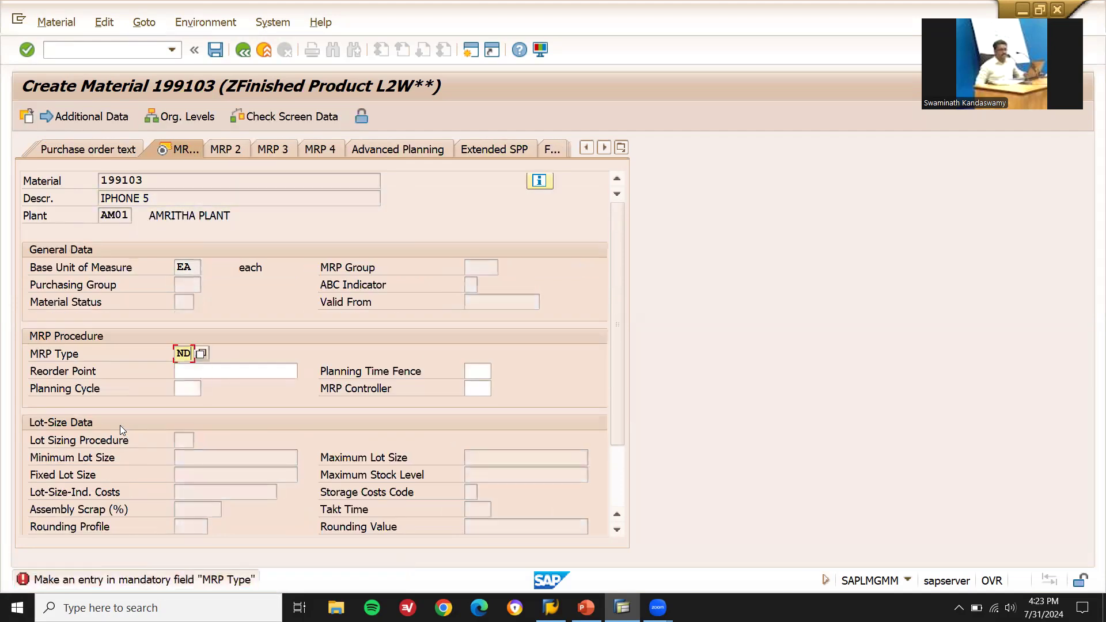
key(Return)
key(Return)
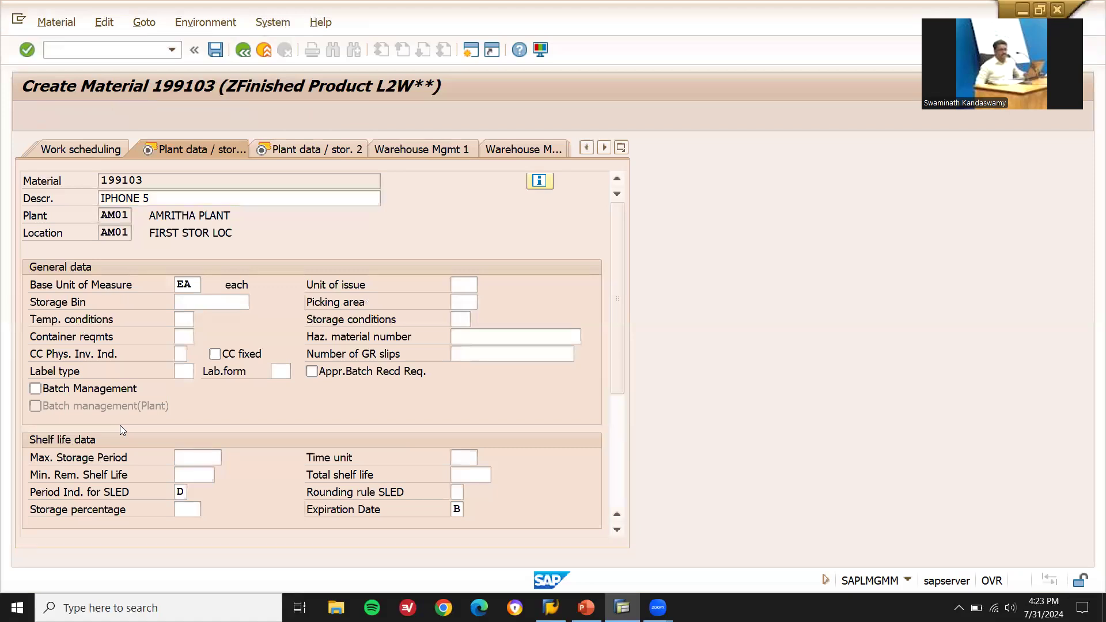
key(Return)
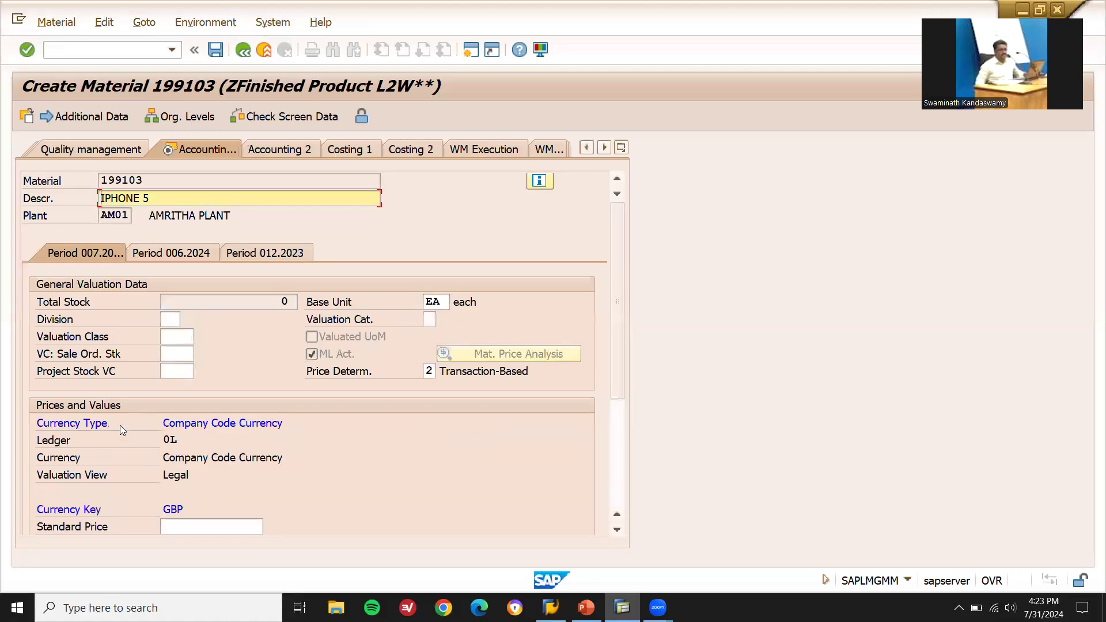
- Choose valuation class 7920 for finished products
click(184, 338)
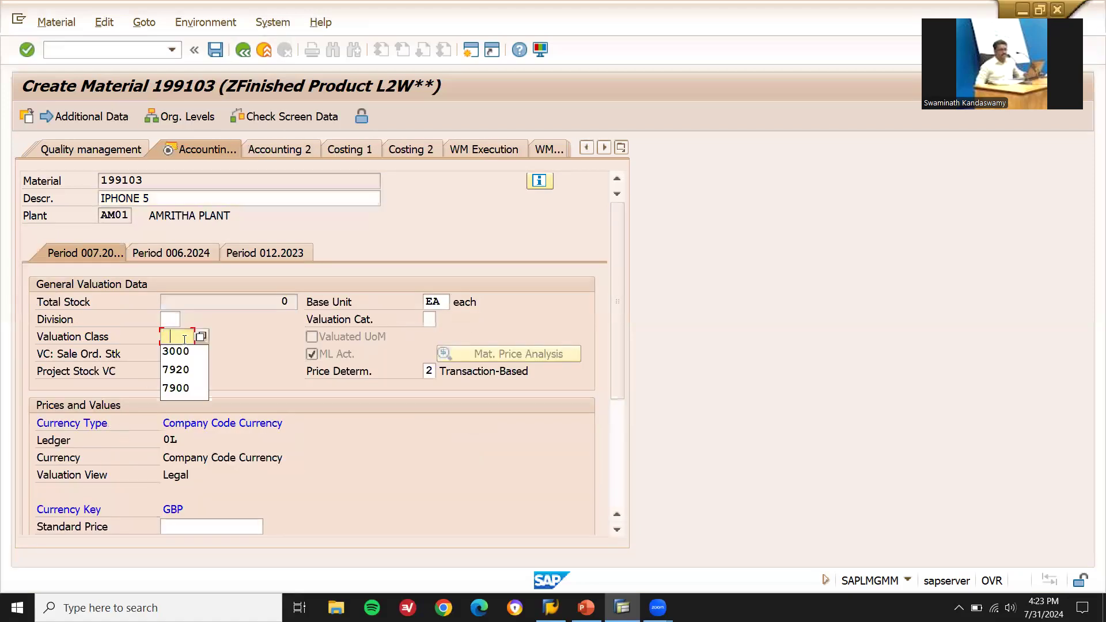
key(Down)
key(Down)
click(206, 337)
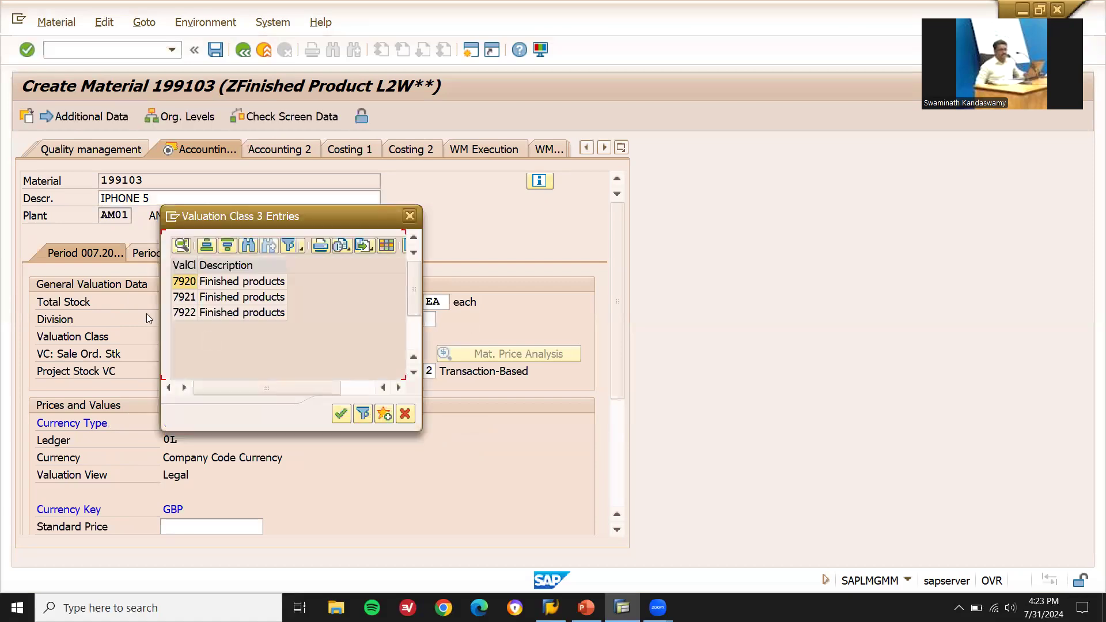
double_click(179, 282)
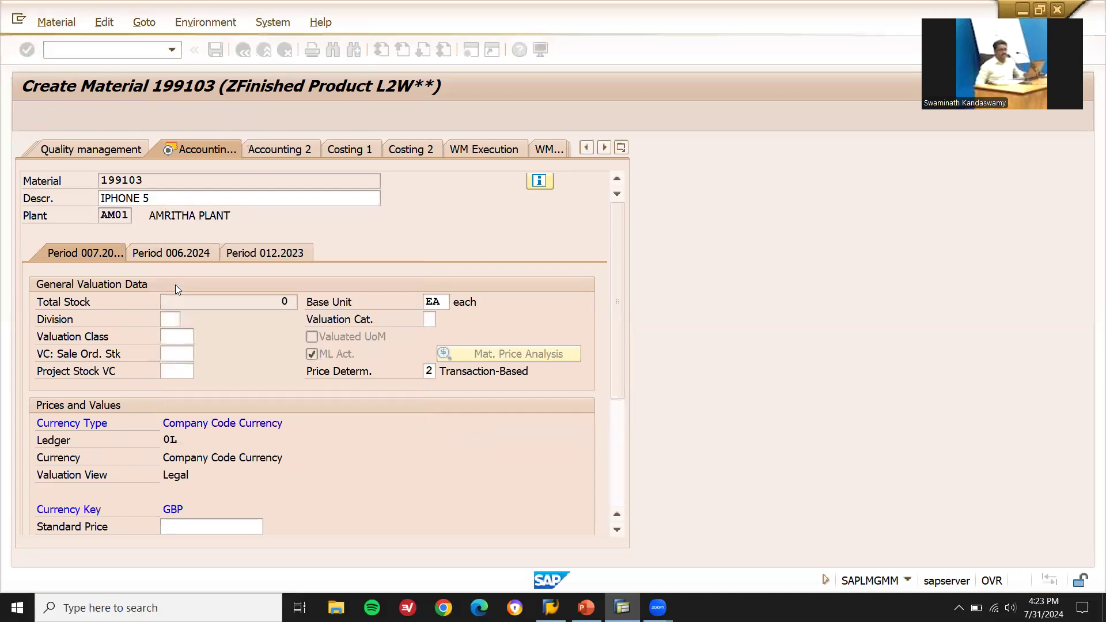
- Save material 199103 and launch a blank Notepad
key(Return)
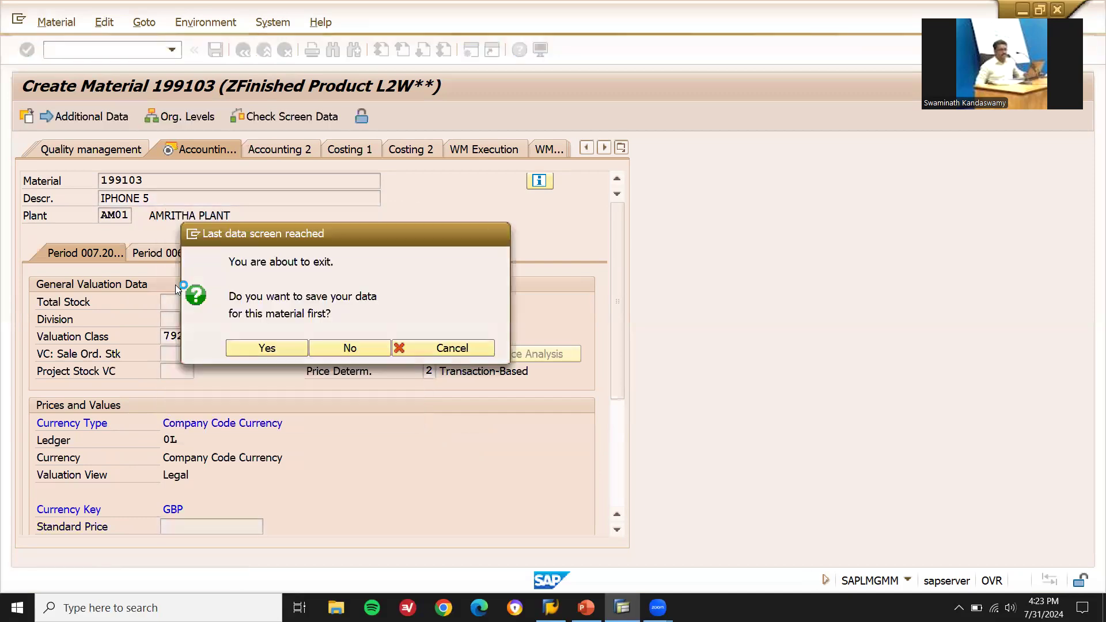
key(super+r)
key(Return)
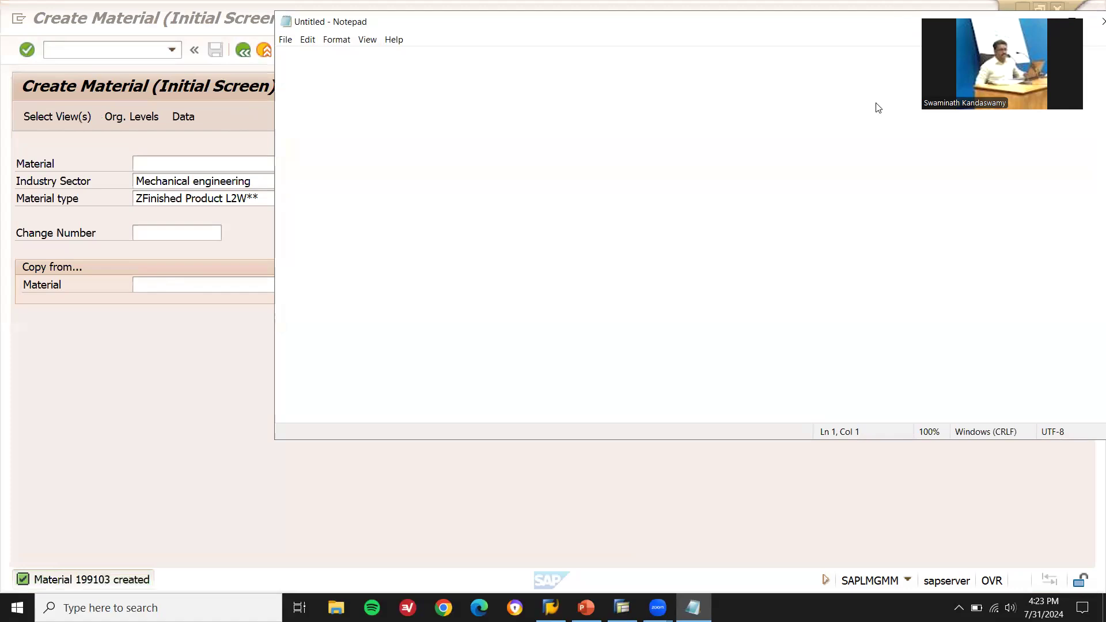
- Write the notes 'CUSTOMER 296' and 'MATERIAL 199103' in Notepad
text(199103)
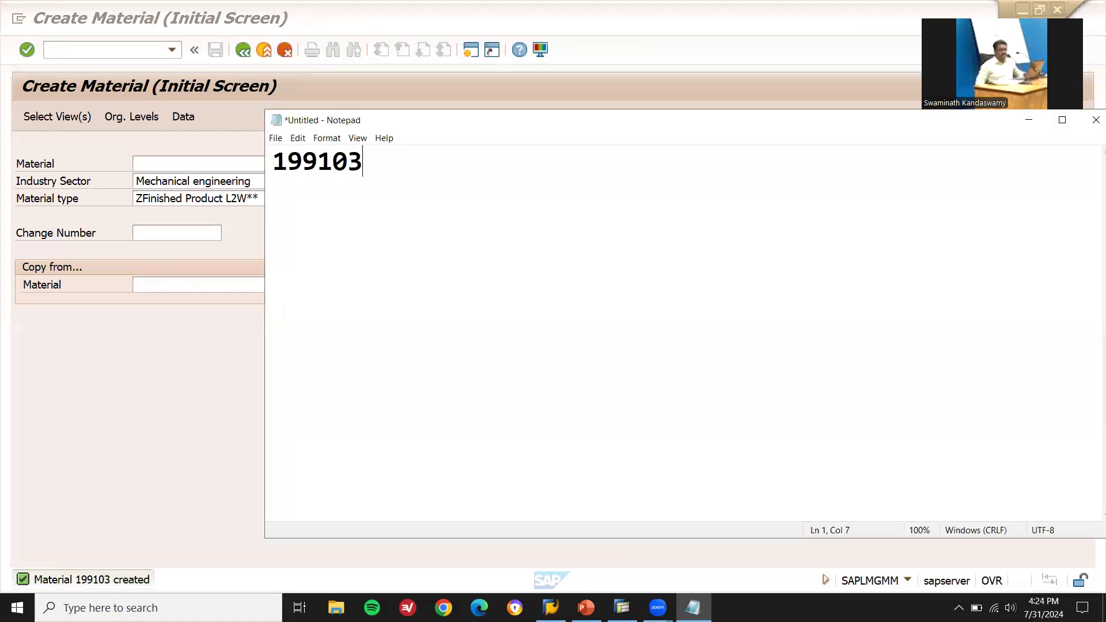
key(Home)
key(Return)
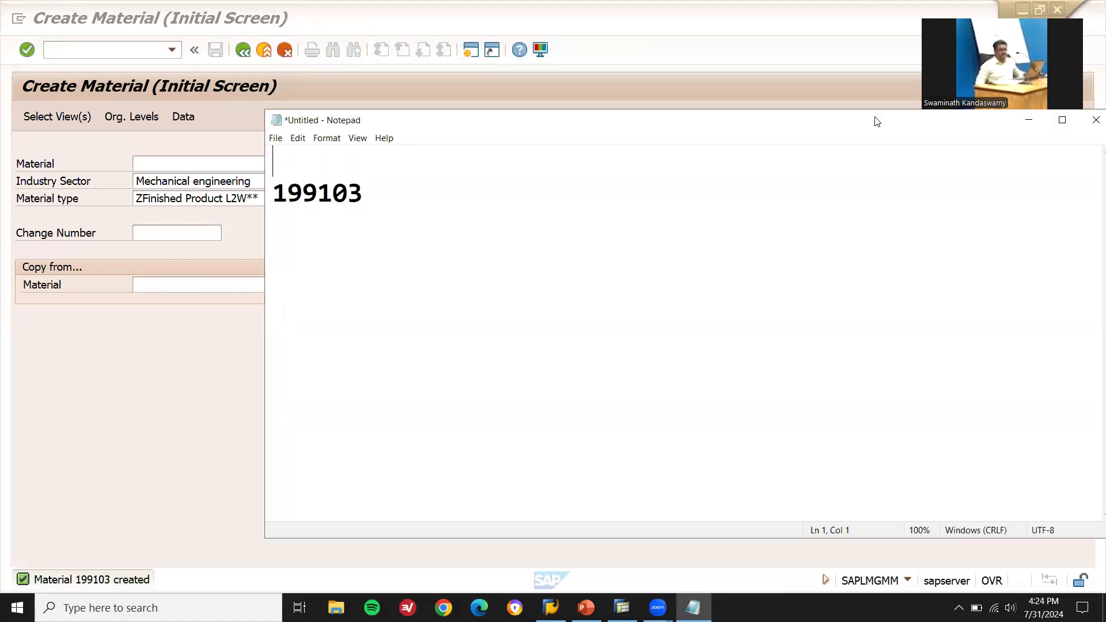
text(296)
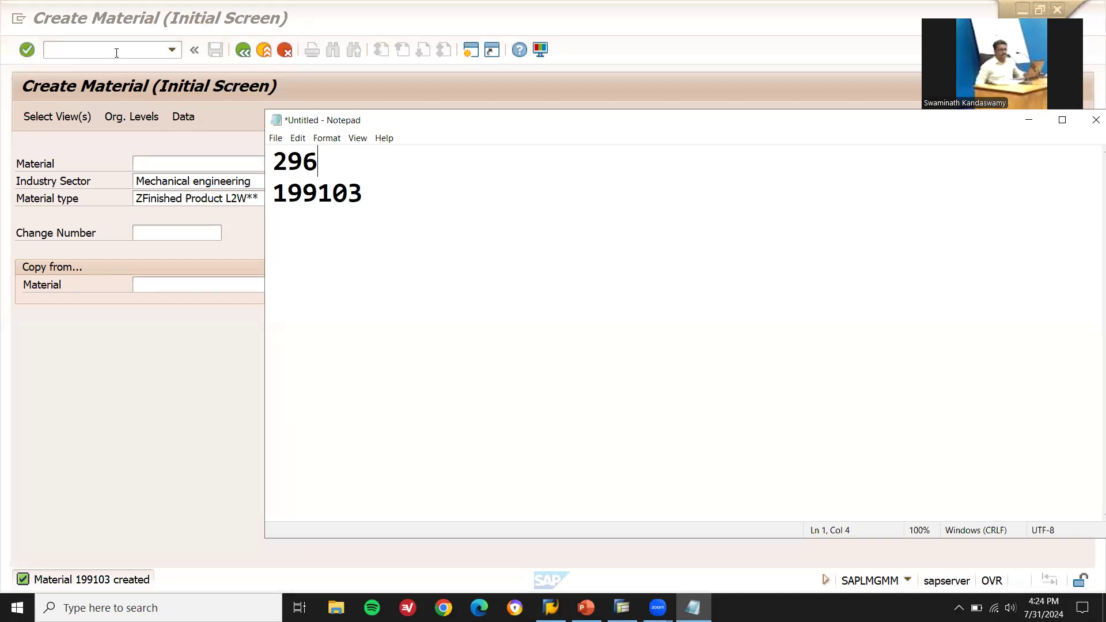
key(Home)
text(CUSTOMER)
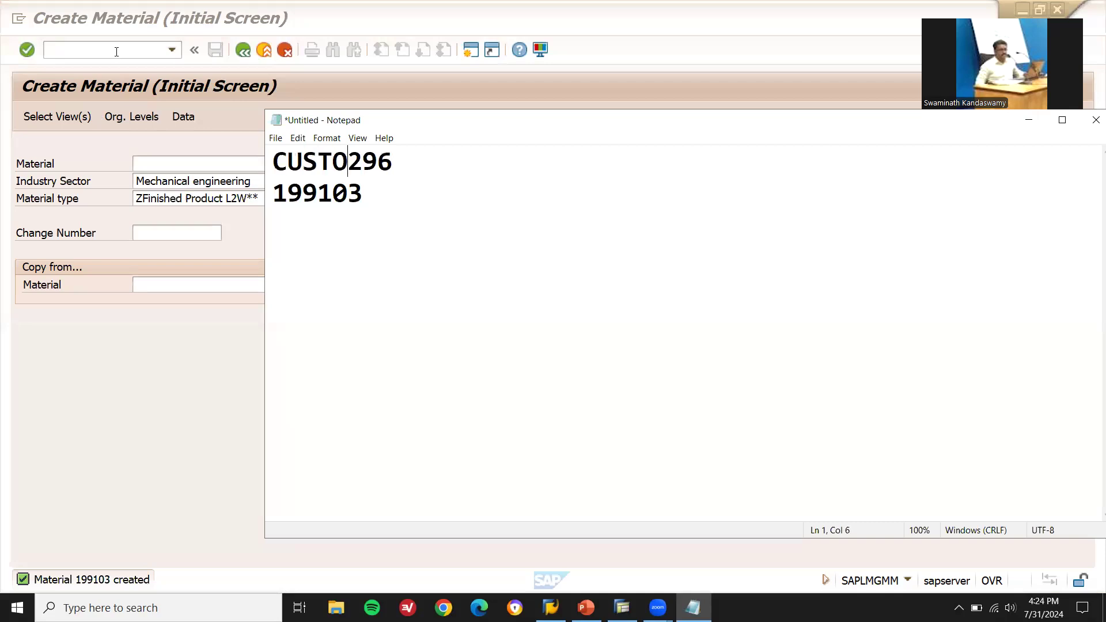
key(Left)
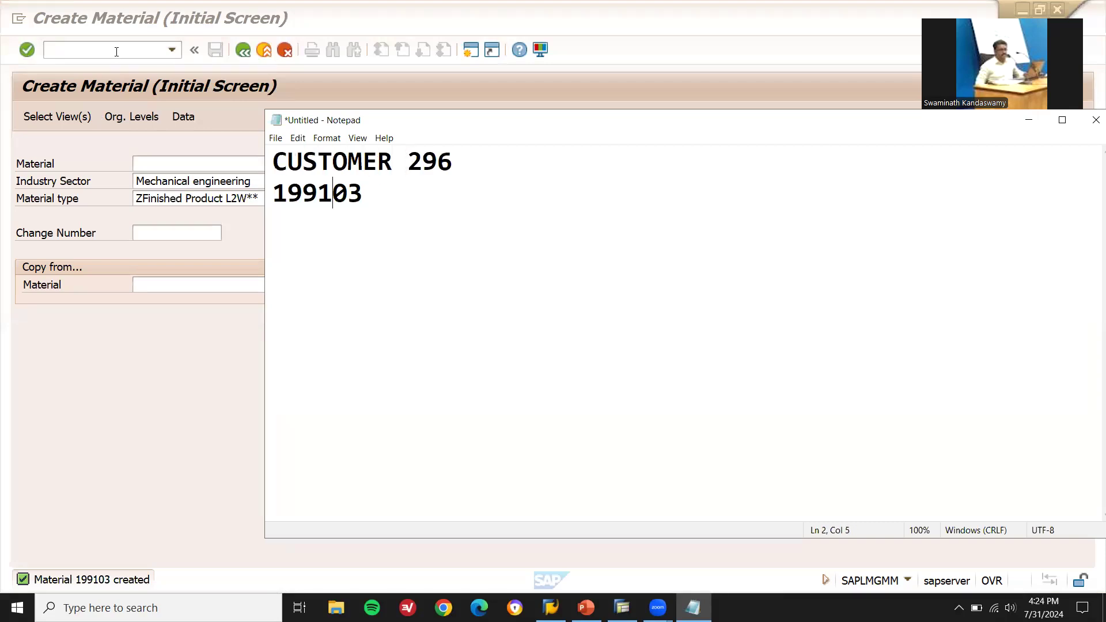
key(Left)
key(Left)
key(Left)
text(MATERIAL)
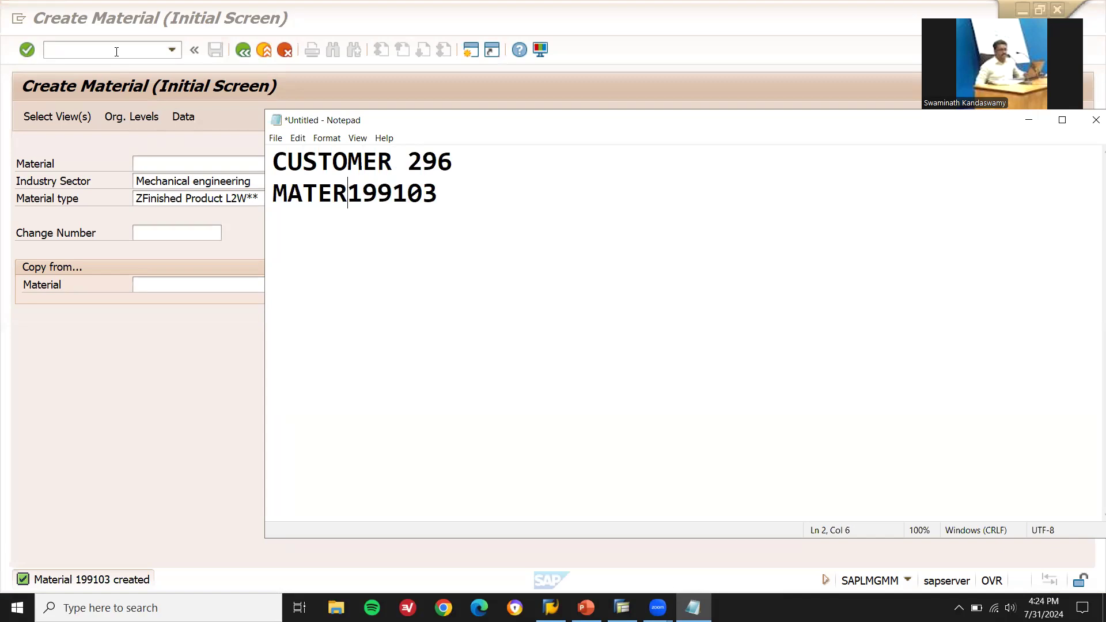
click(152, 46)
- Start VK11 with condition type PR00 and the customer/material key combination
text(/NVK11)
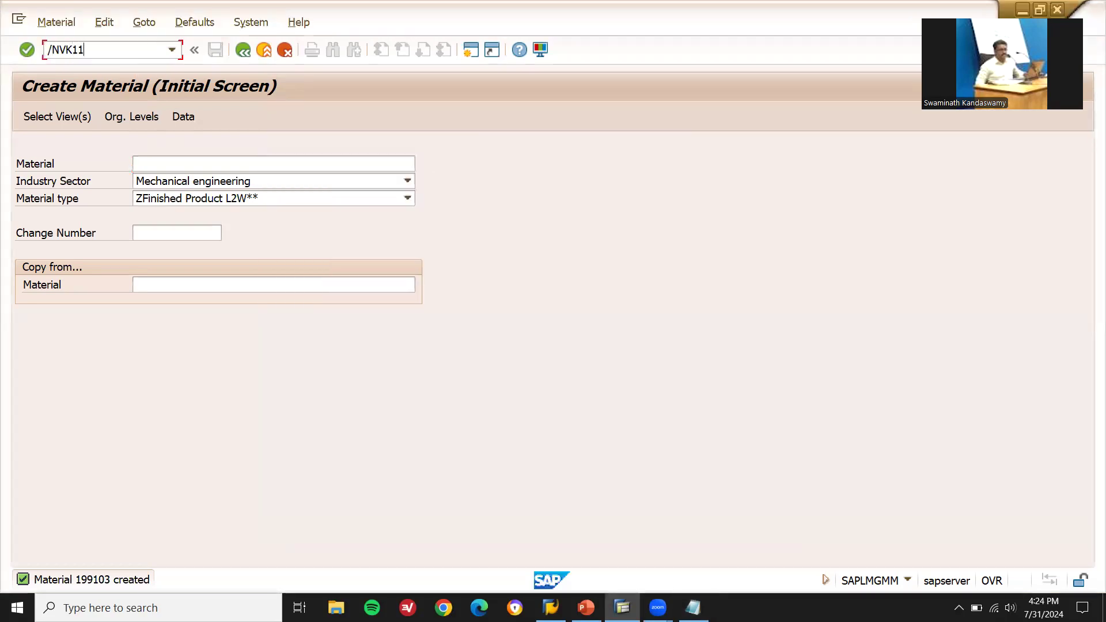
key(Return)
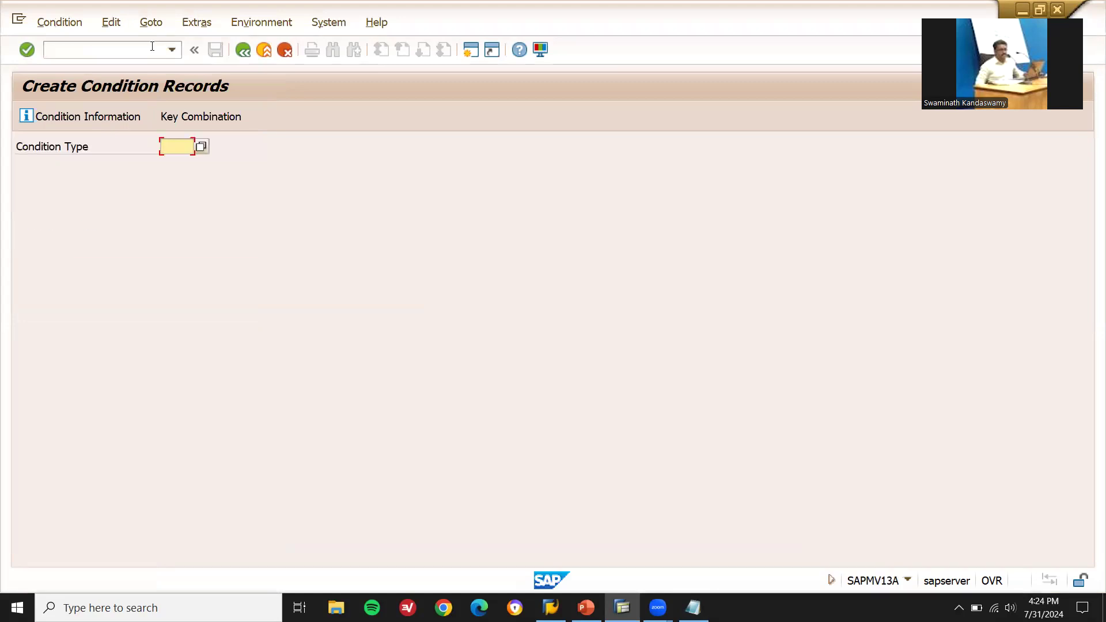
text(PR00)
key(Return)
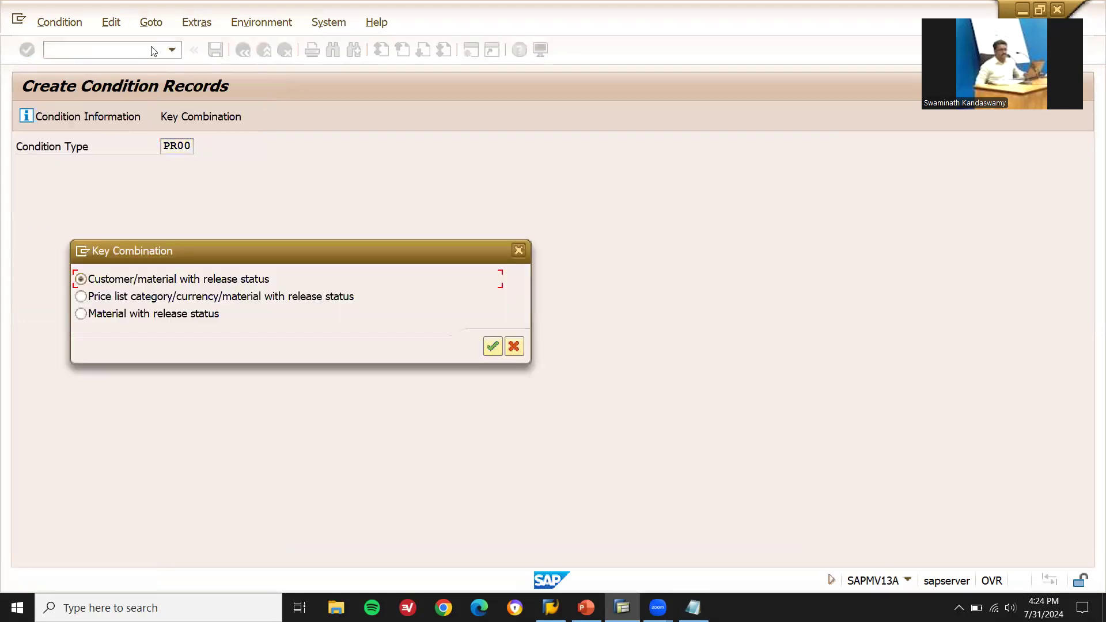
key(Return)
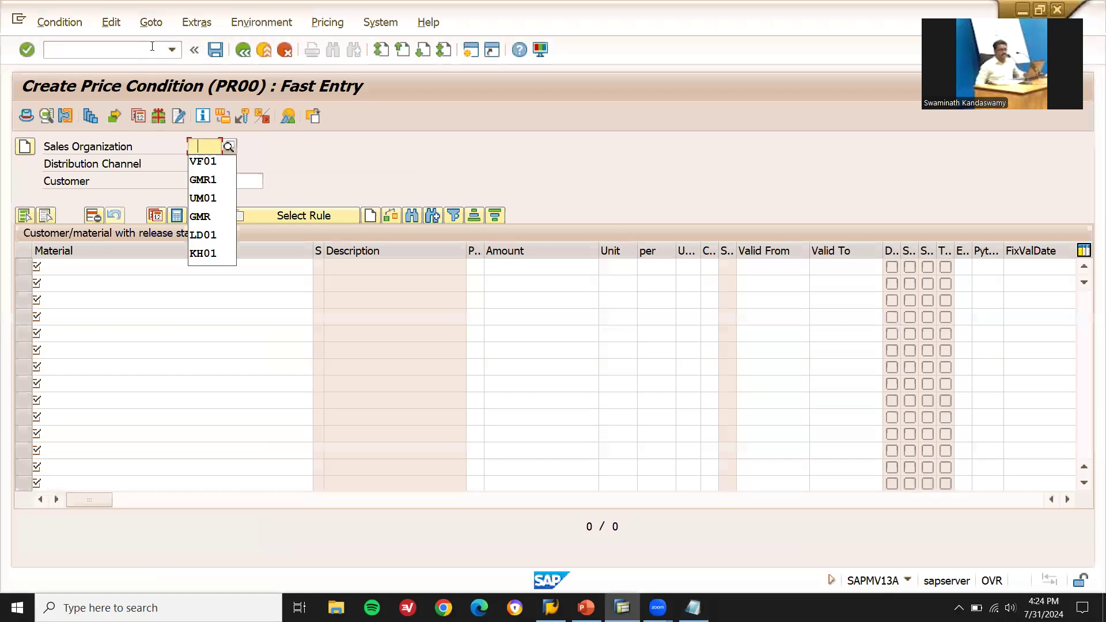
- Enter sales organization AM01, distribution channel A7 and customer 296
text(AM01)
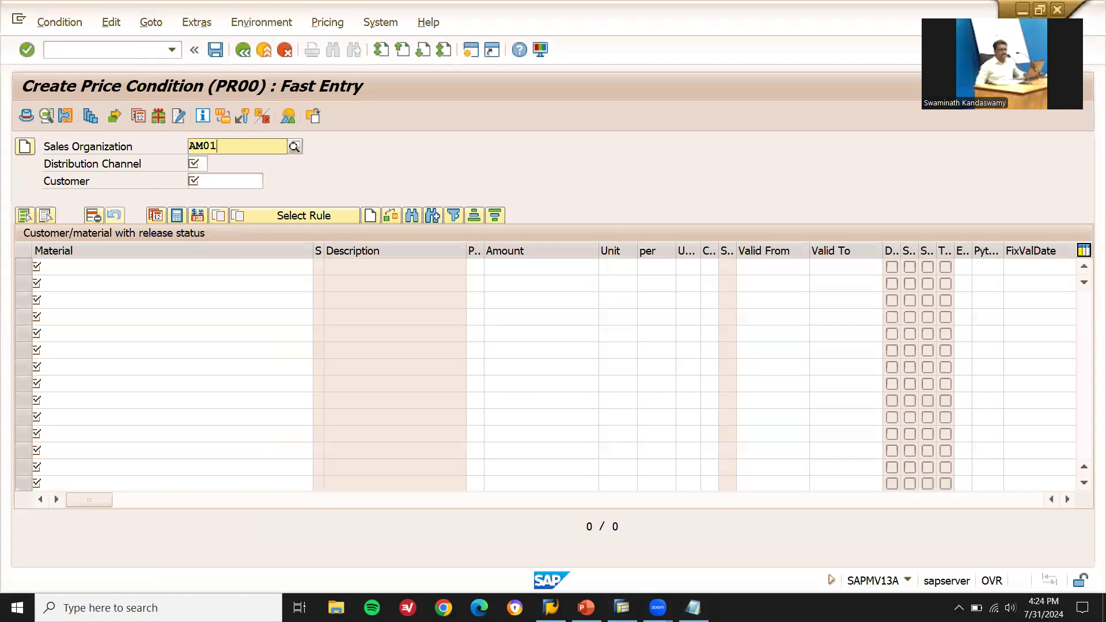
key(Tab)
text(A7)
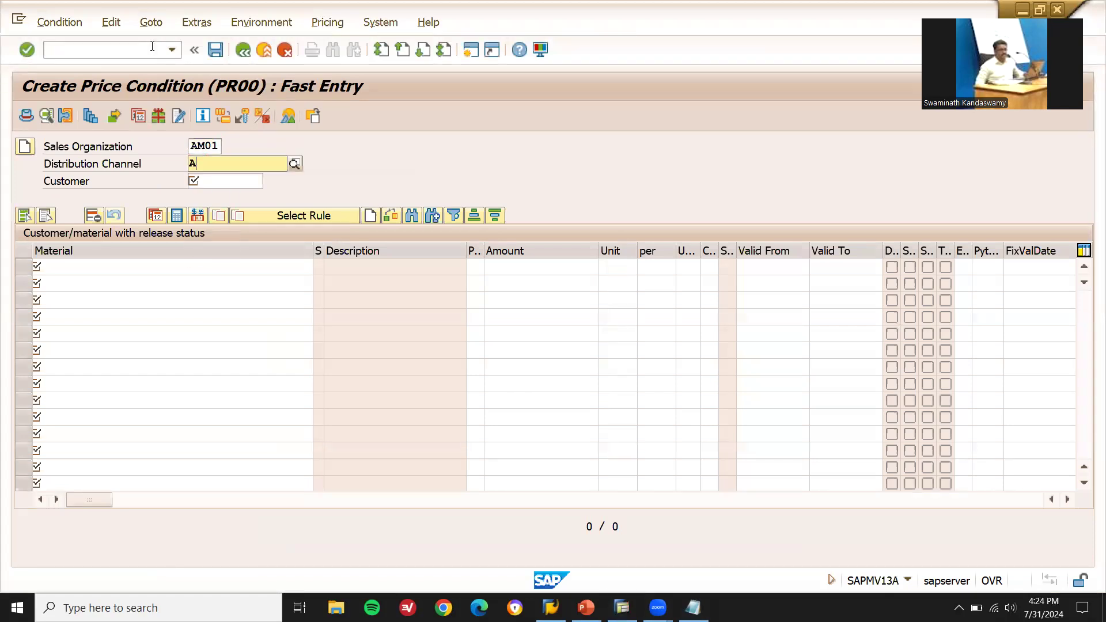
key(BackSpace)
key(BackSpace)
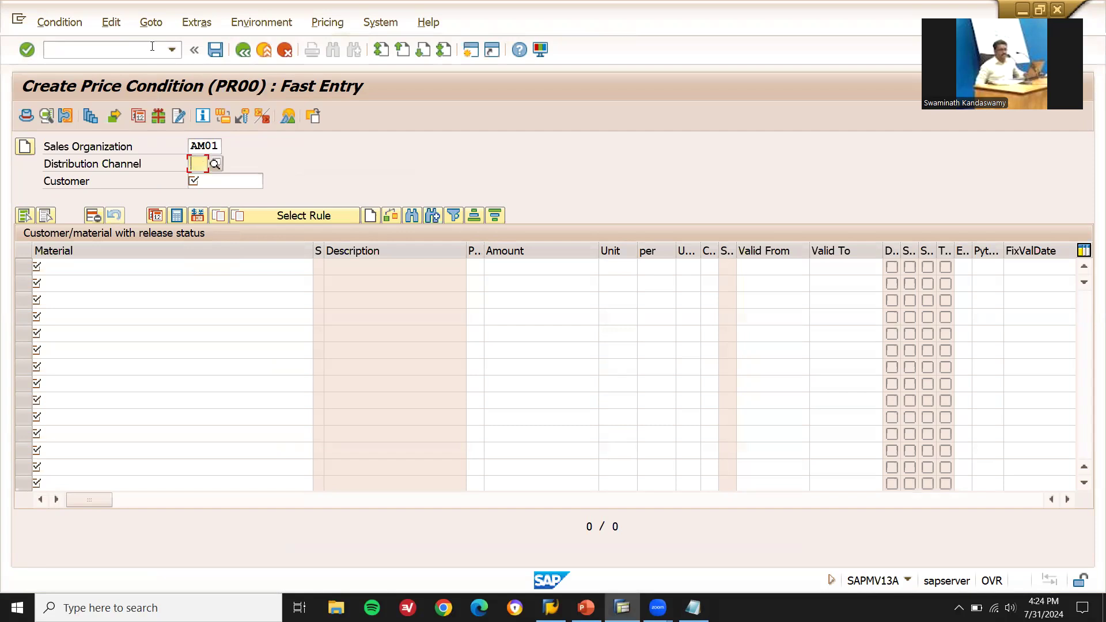
text(A7)
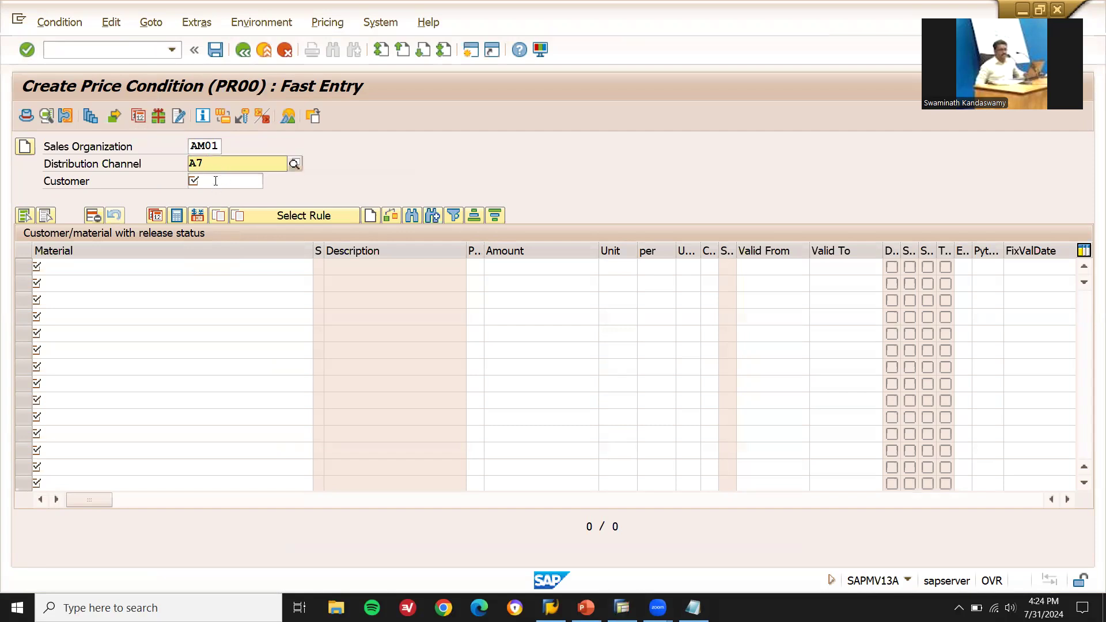
click(217, 182)
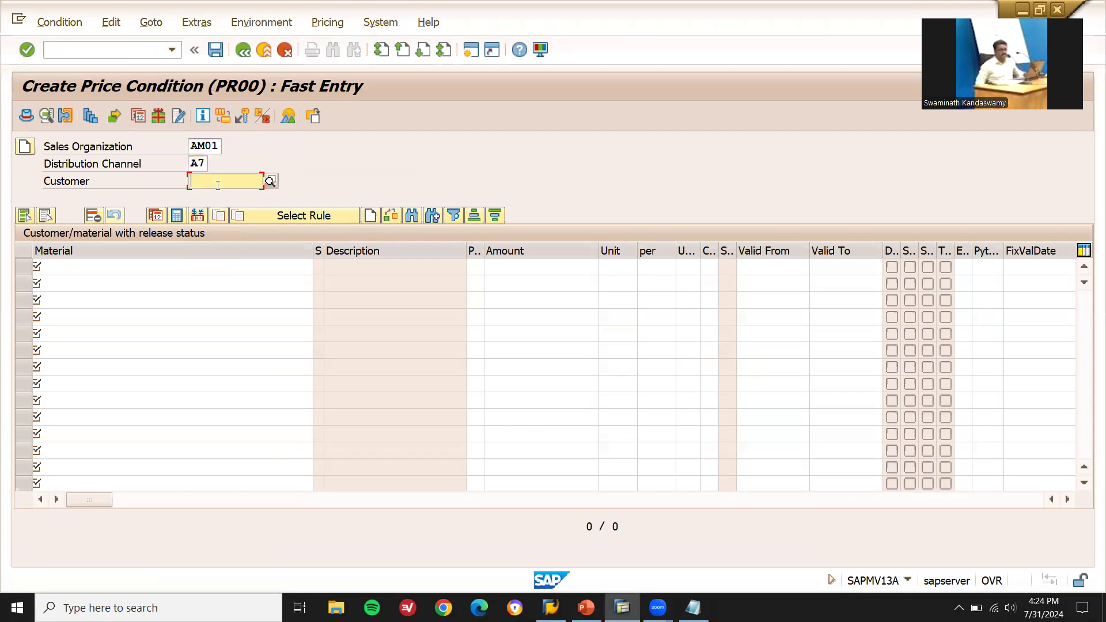
text(296)
key(Return)
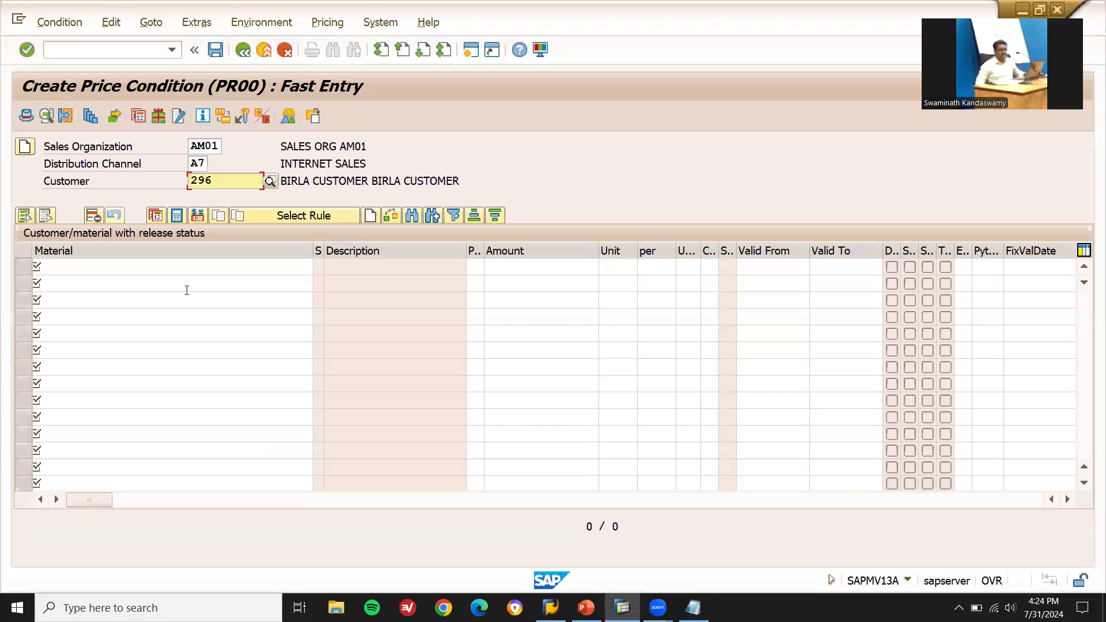
- Paste material 199103 from Notepad, give it price 45.000 and save the condition
click(188, 265)
key(alt+Tab)
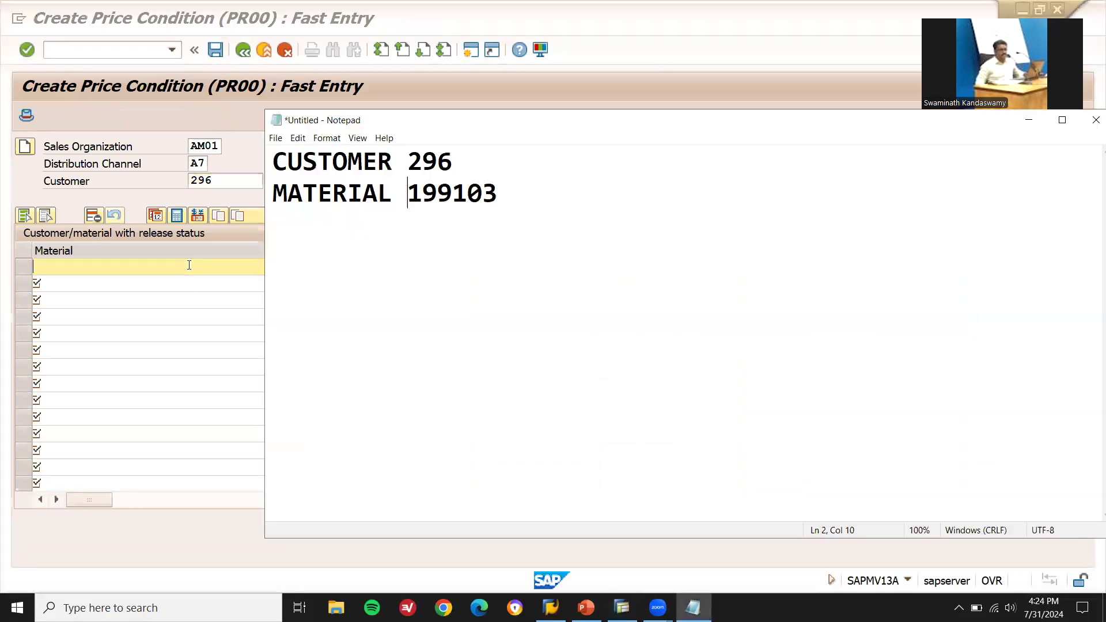
double_click(461, 206)
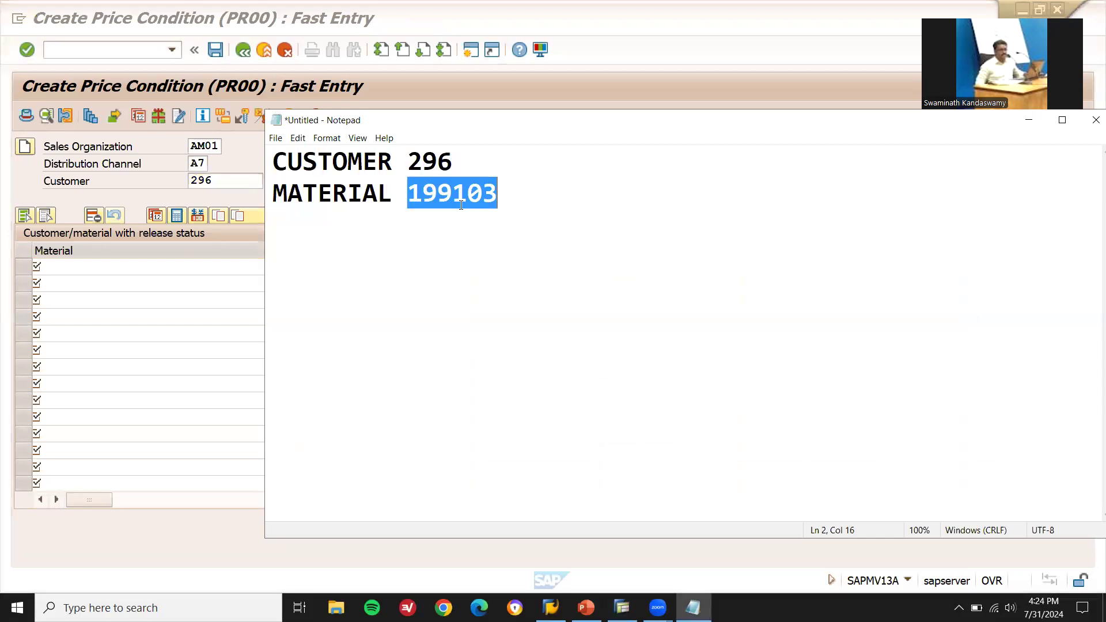
key(ctrl+c)
key(alt+Tab)
click(203, 268)
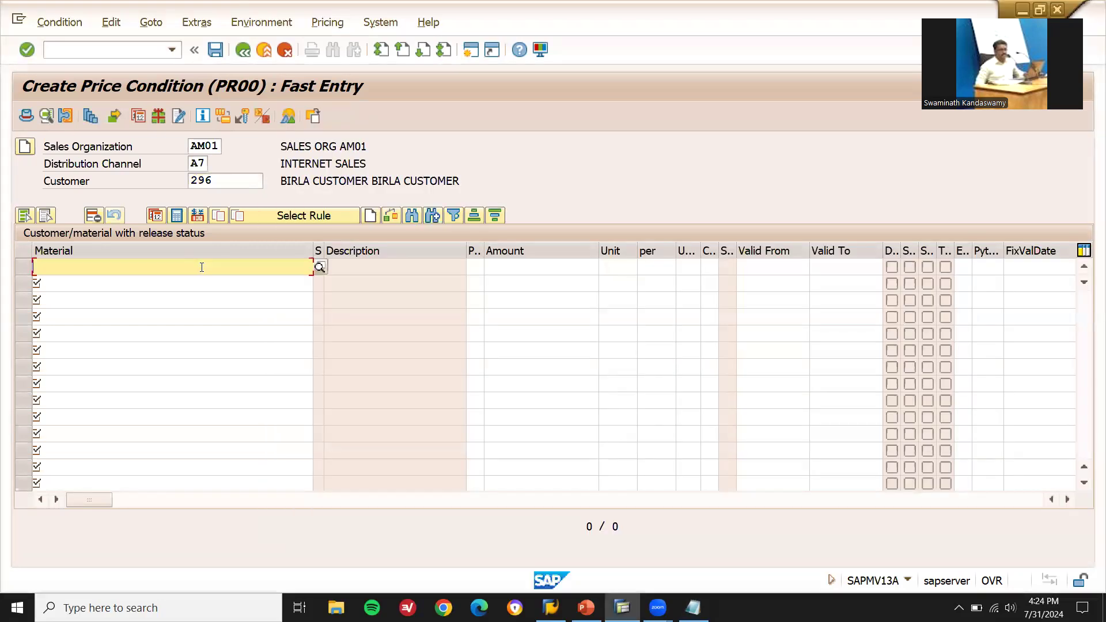
key(ctrl+v)
click(528, 270)
text(4)
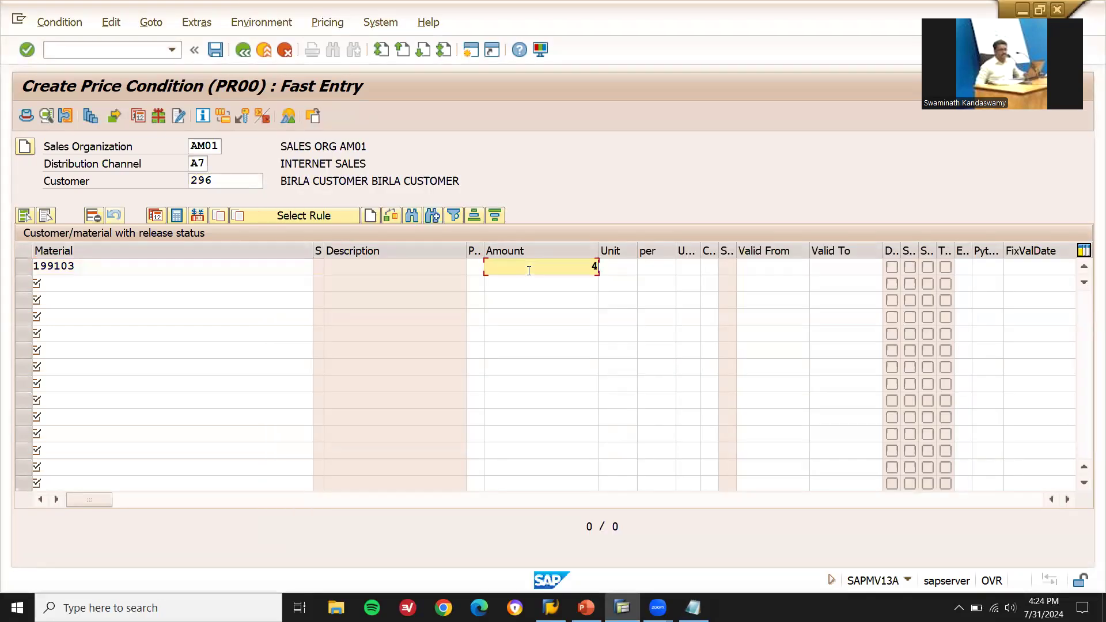
text(5.000)
key(Return)
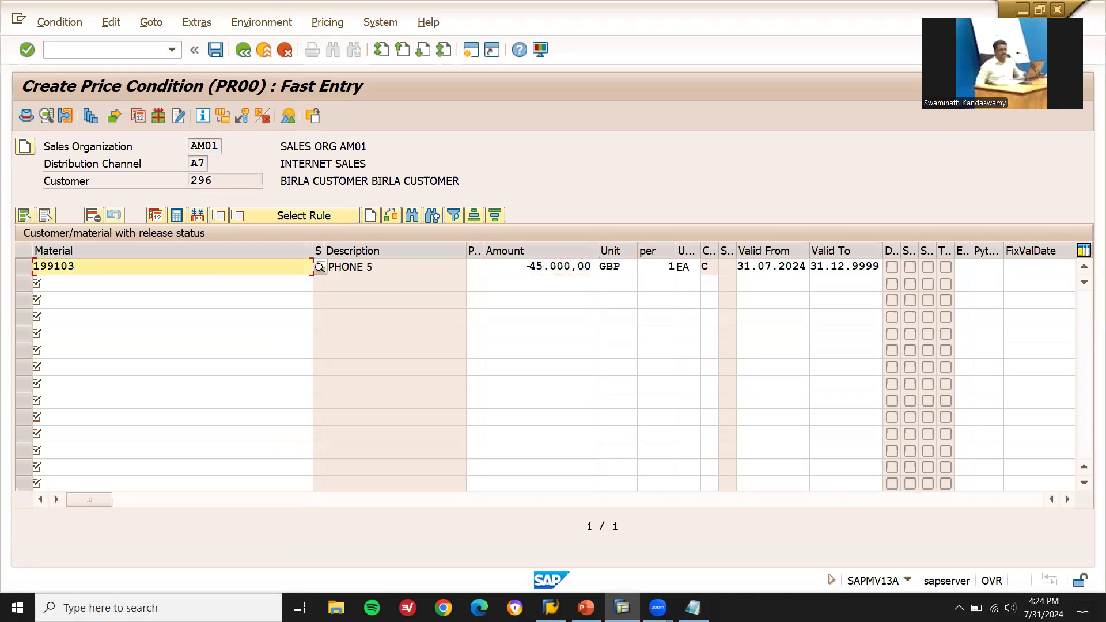
key(ctrl+s)
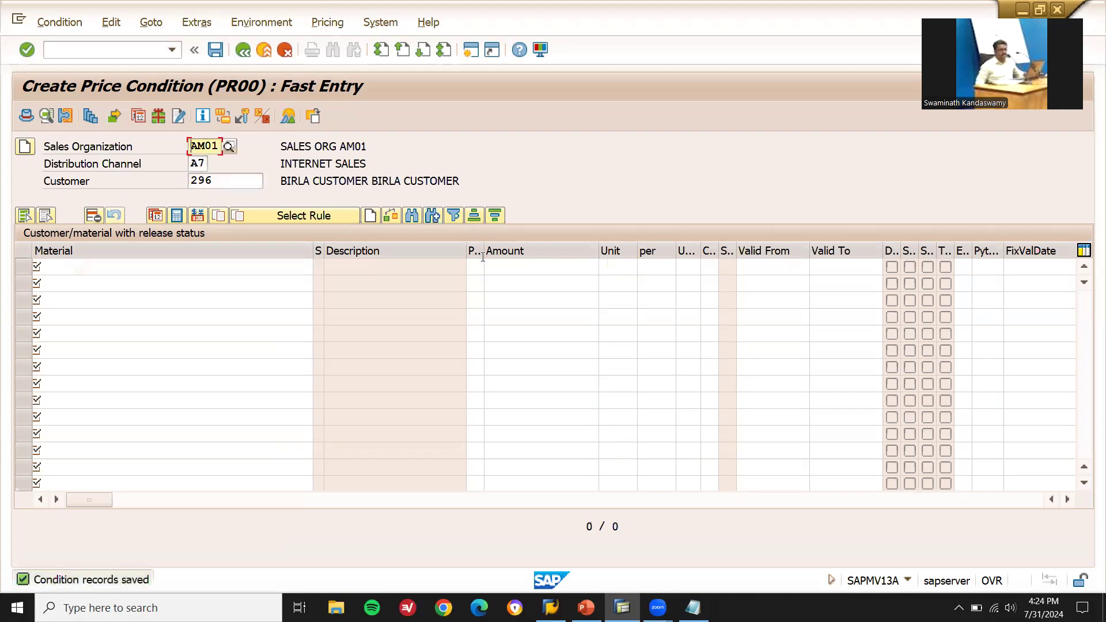
click(144, 51)
- Start a goods receipt without purchase order for 100 of material 199103
text(/nva01)
key(Return)
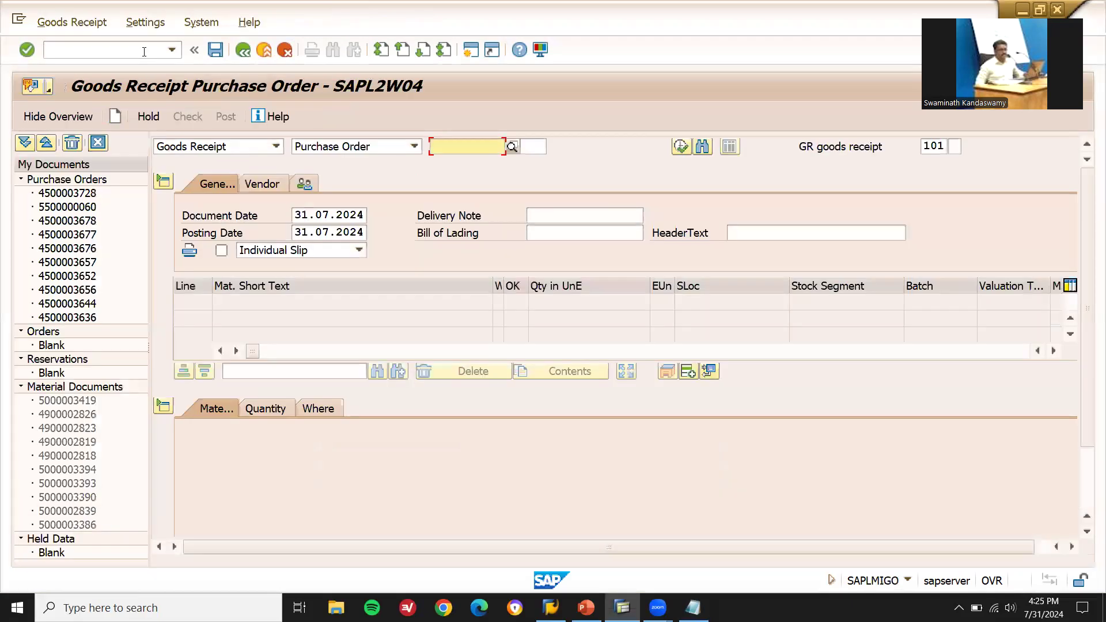
click(385, 147)
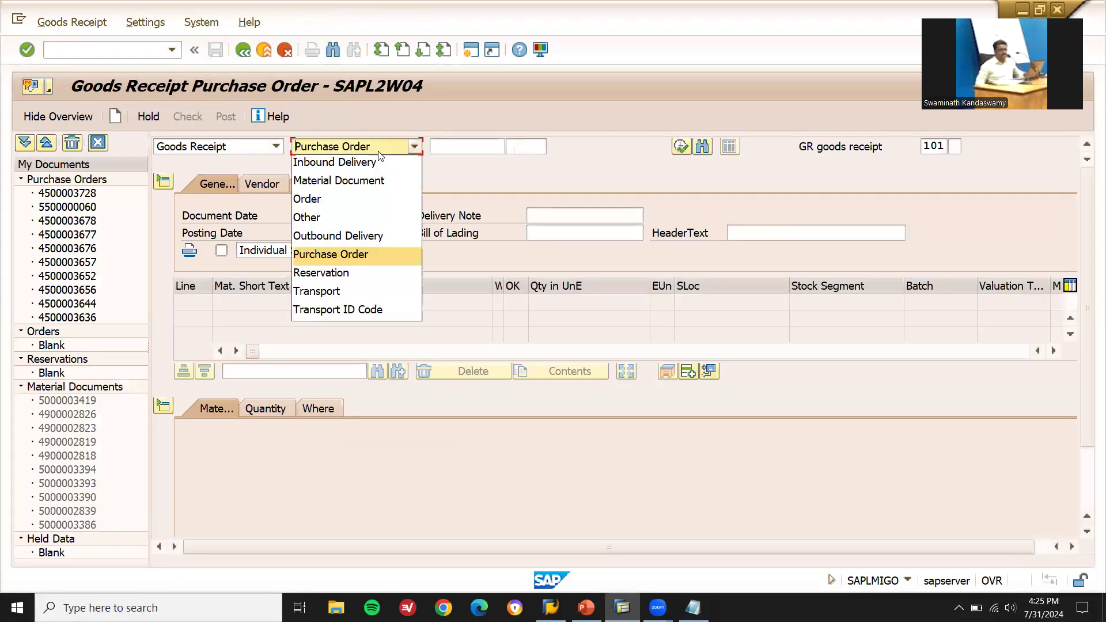
click(350, 216)
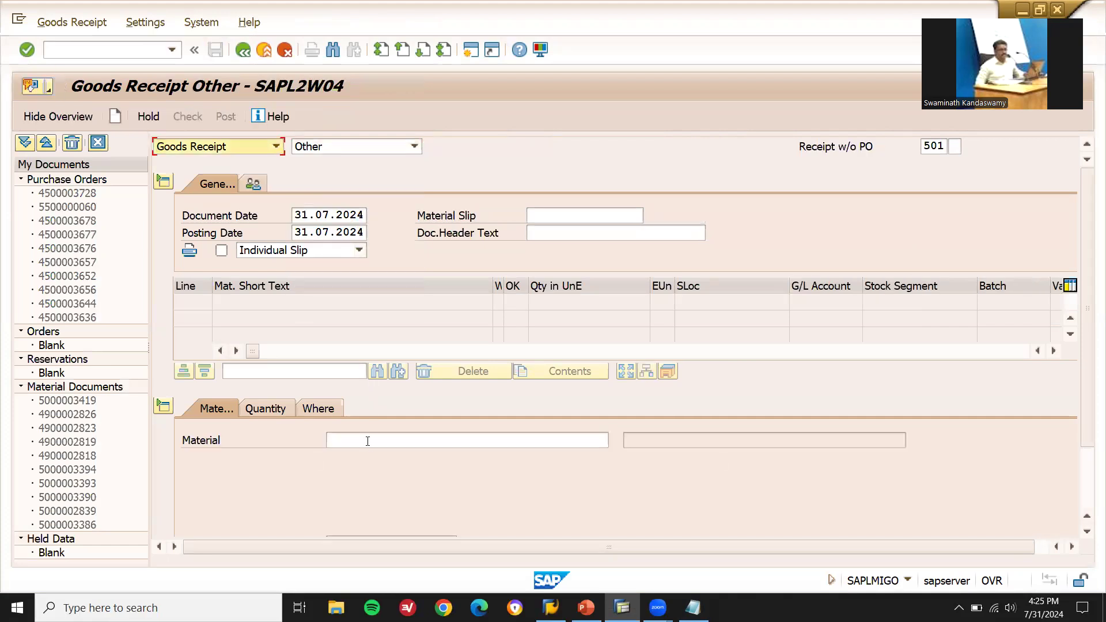
click(367, 441)
key(ctrl+v)
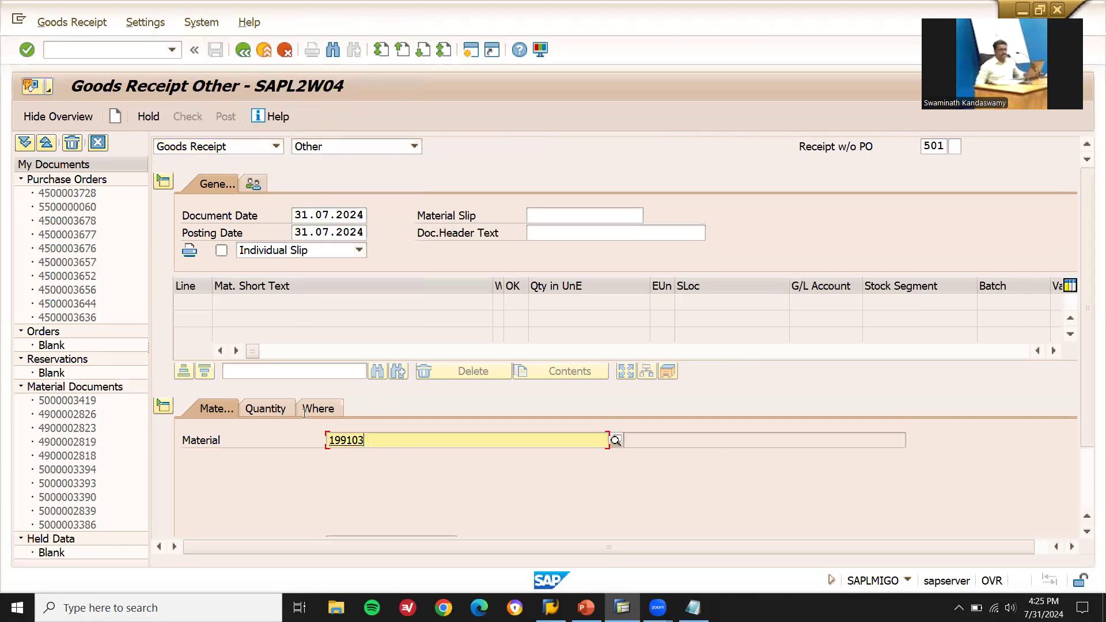
click(253, 408)
text(100)
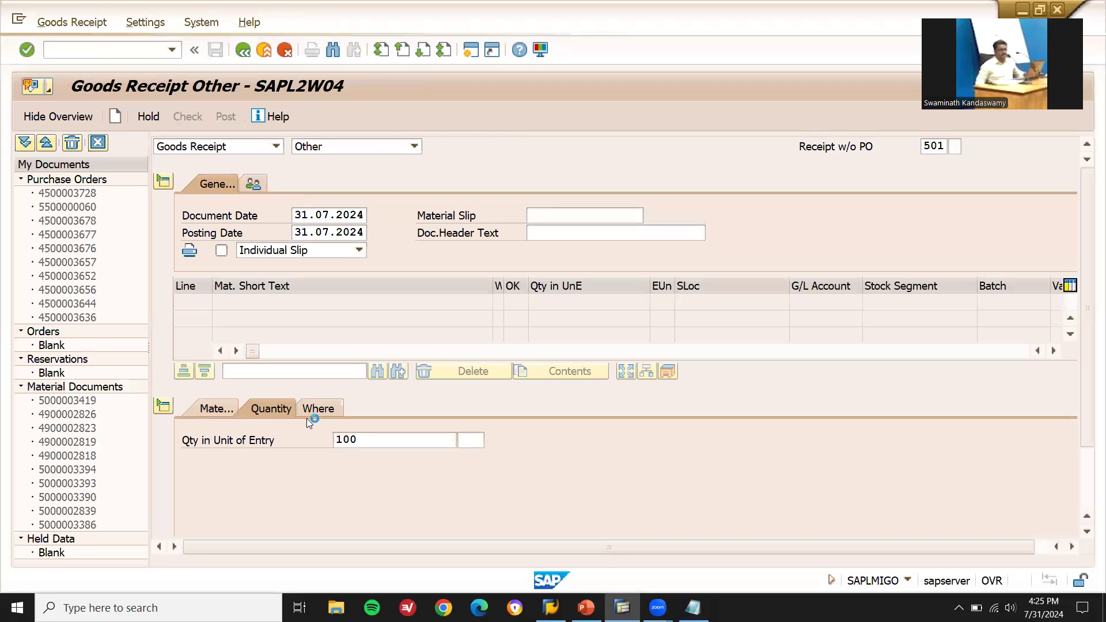
key(Return)
- Set receiving plant AM01 and storage location AM01
click(324, 412)
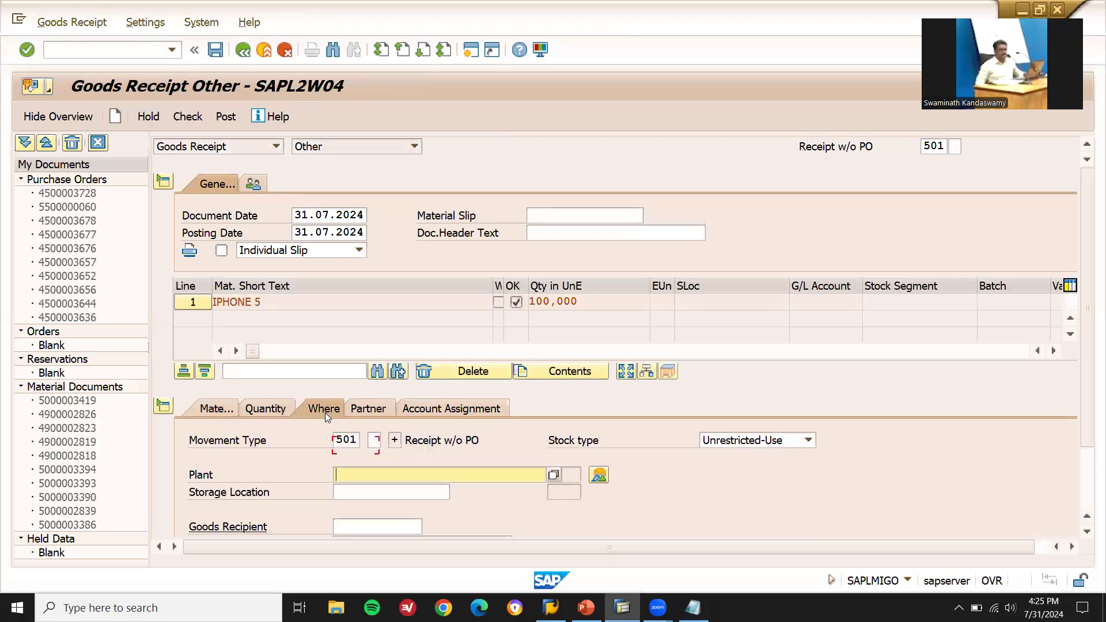
key(Down)
key(Down)
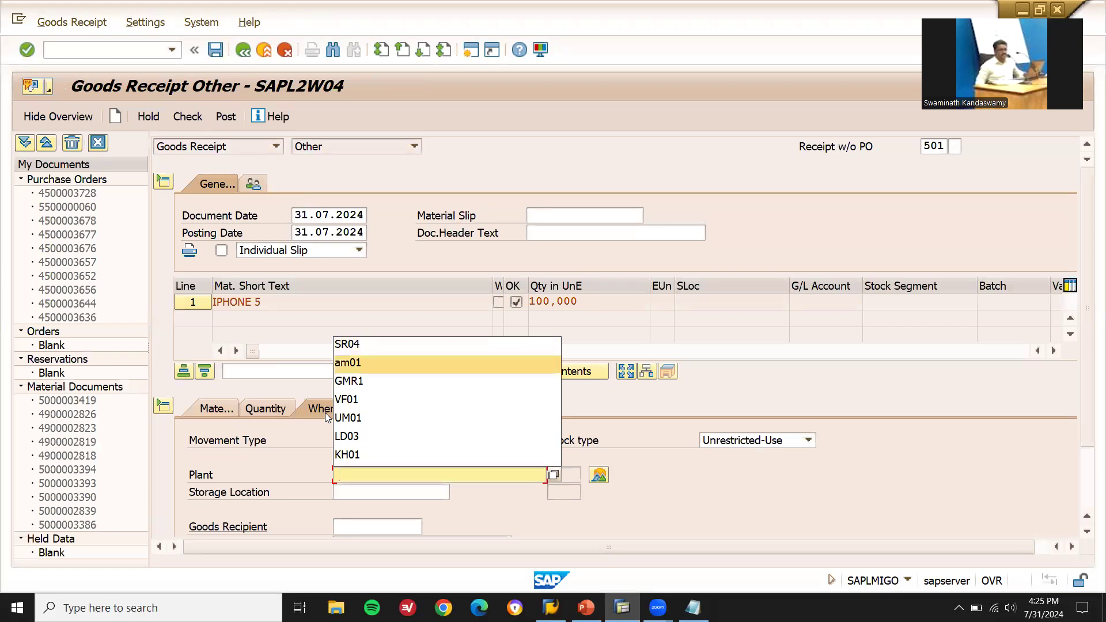
key(Return)
key(Tab)
key(Down)
key(Down)
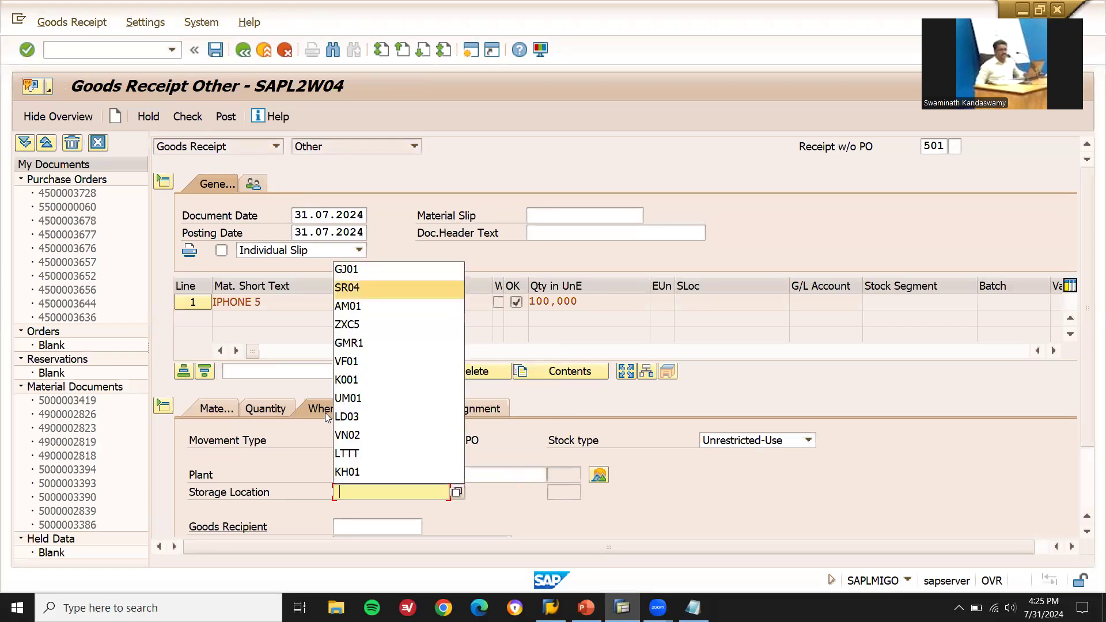
text(AM01)
key(Return)
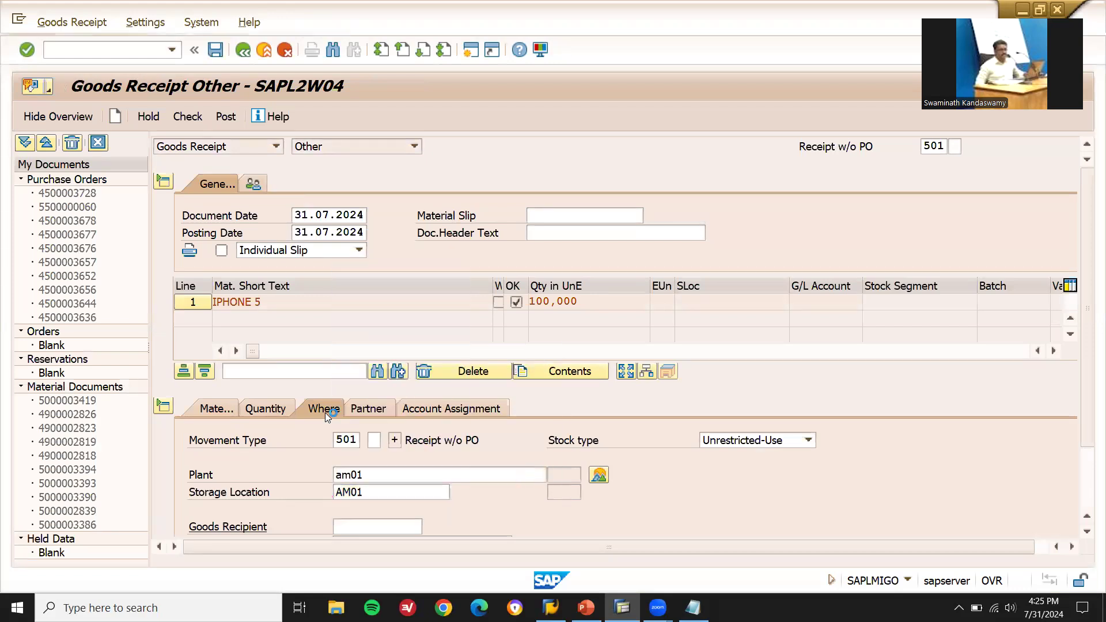
- Post the goods receipt and return to the main menu with /N
click(225, 117)
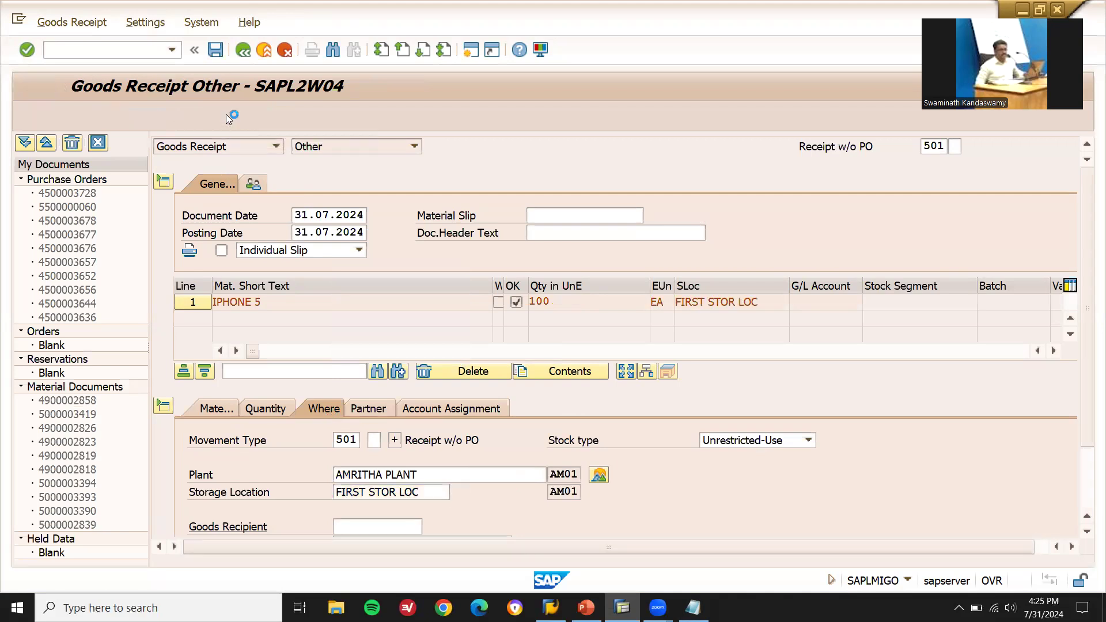
click(138, 50)
text(/N)
key(Return)
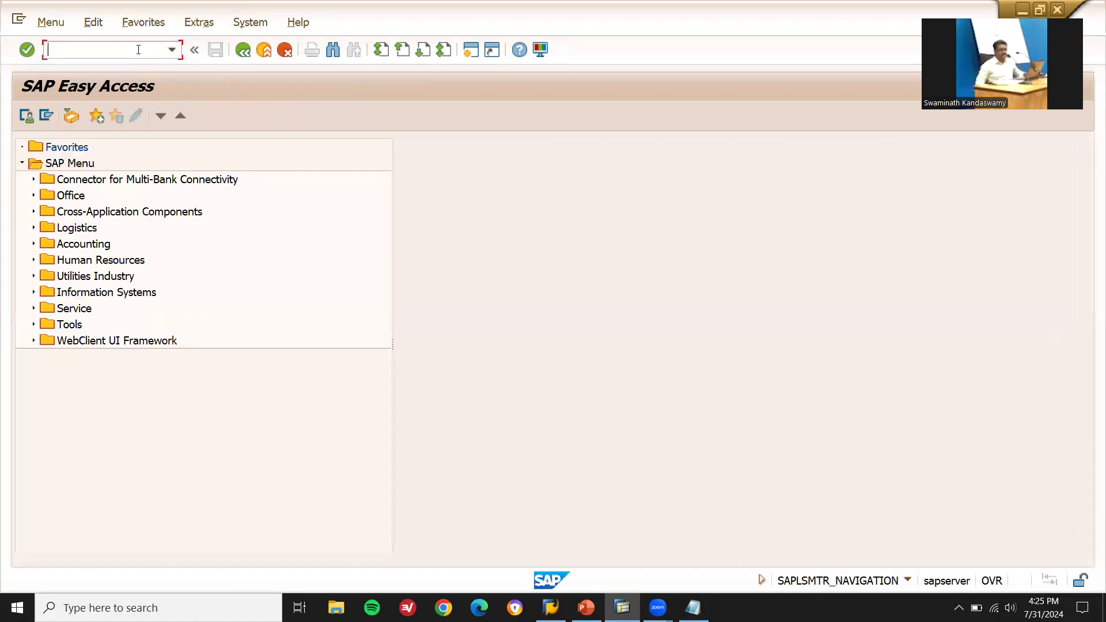
- Start VD51 for customer 296 in sales organization AM01
text(VD)
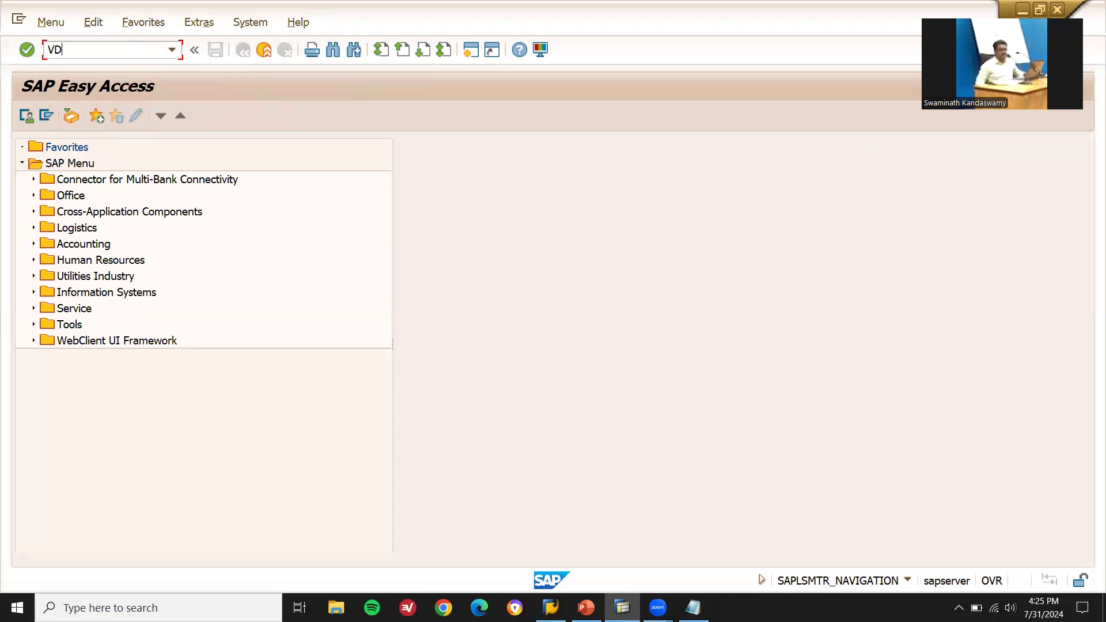
text(51)
key(Return)
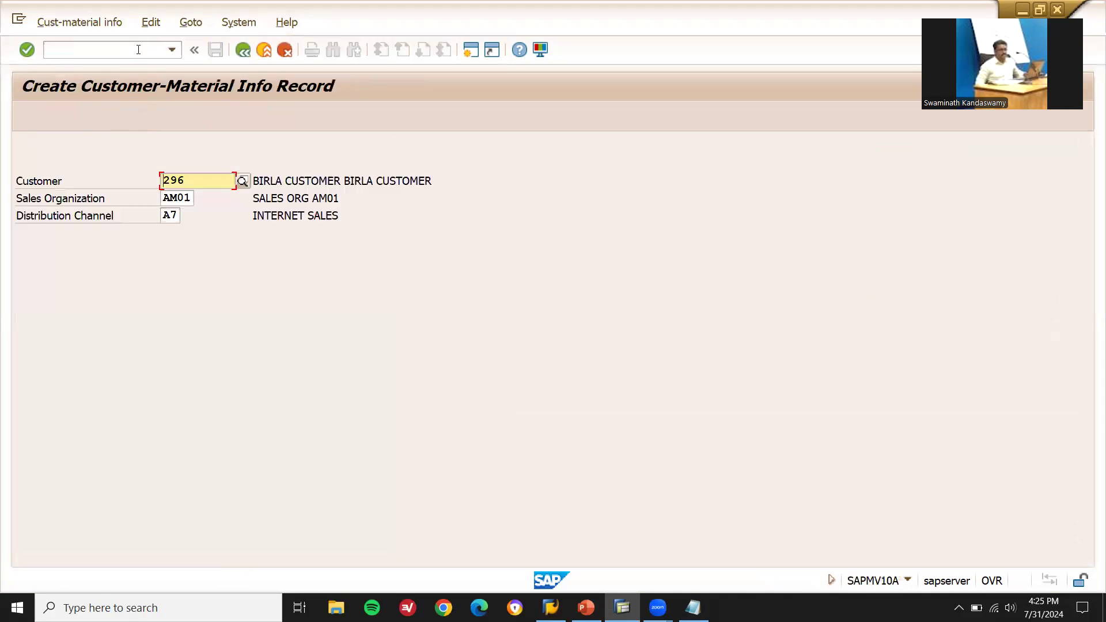
text(296)
key(Tab)
text(AM01)
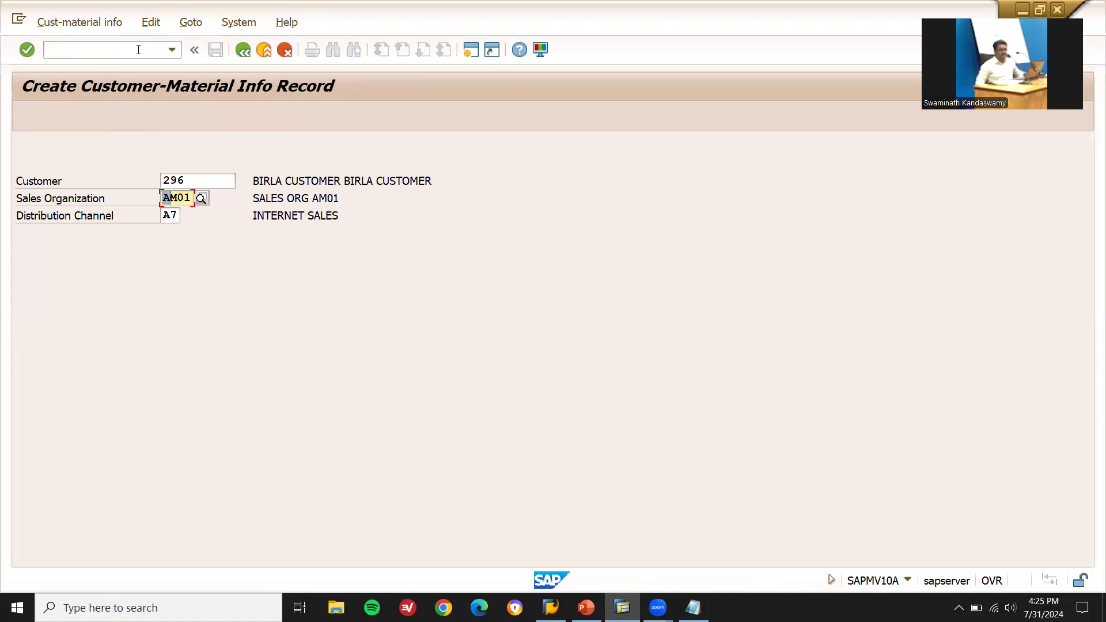
key(Tab)
key(Return)
key(Return)
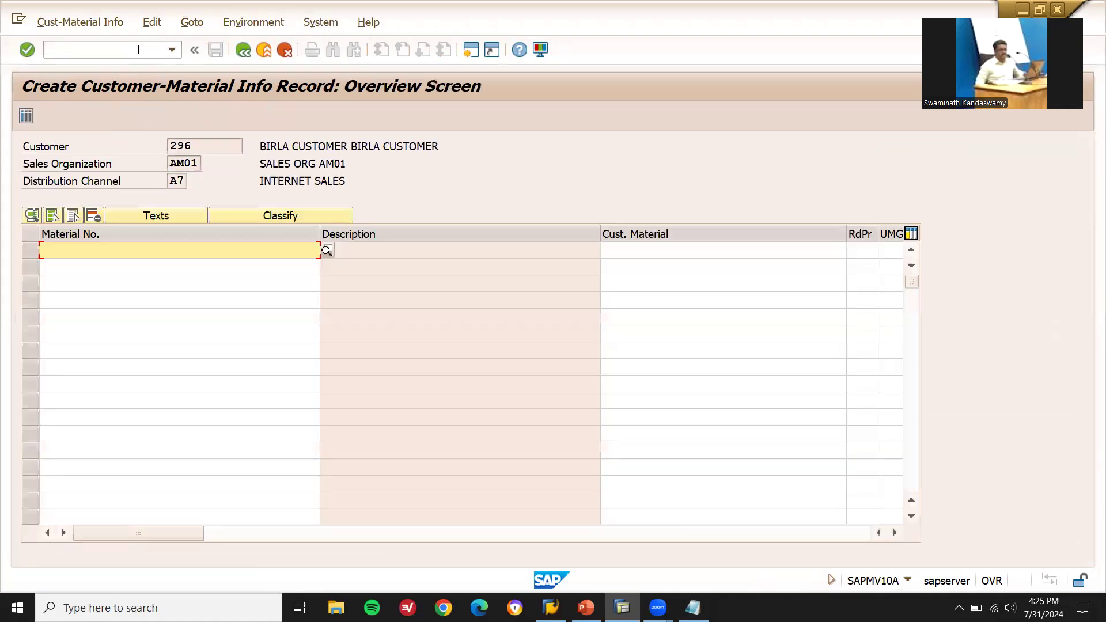
- Map material 199103 to customer material 6688 with plant AM01 and save the record
text(199103)
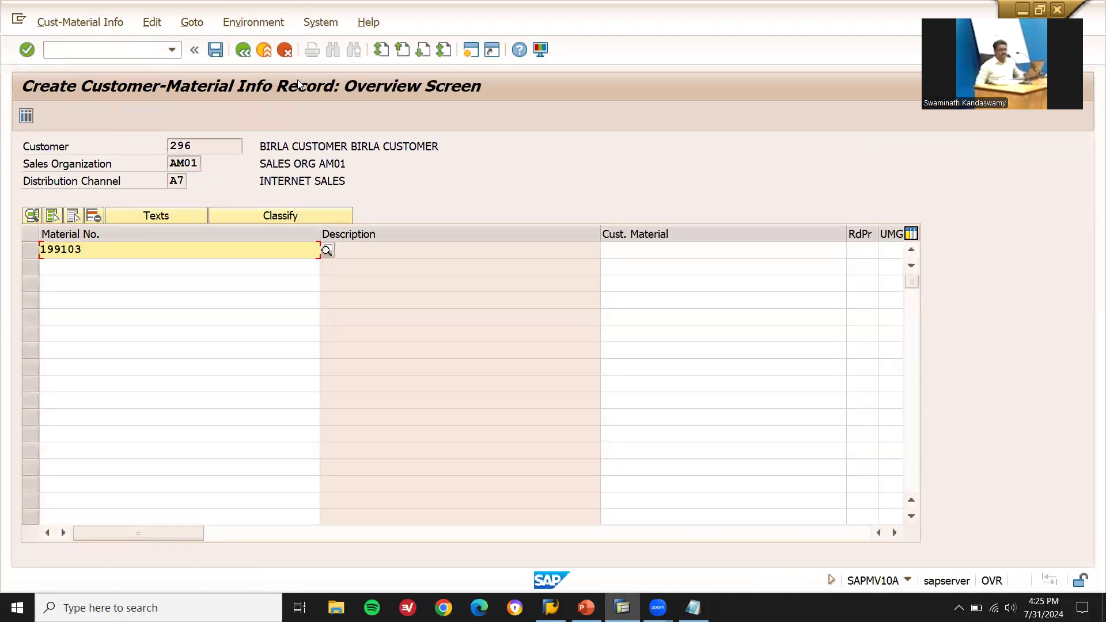
click(646, 251)
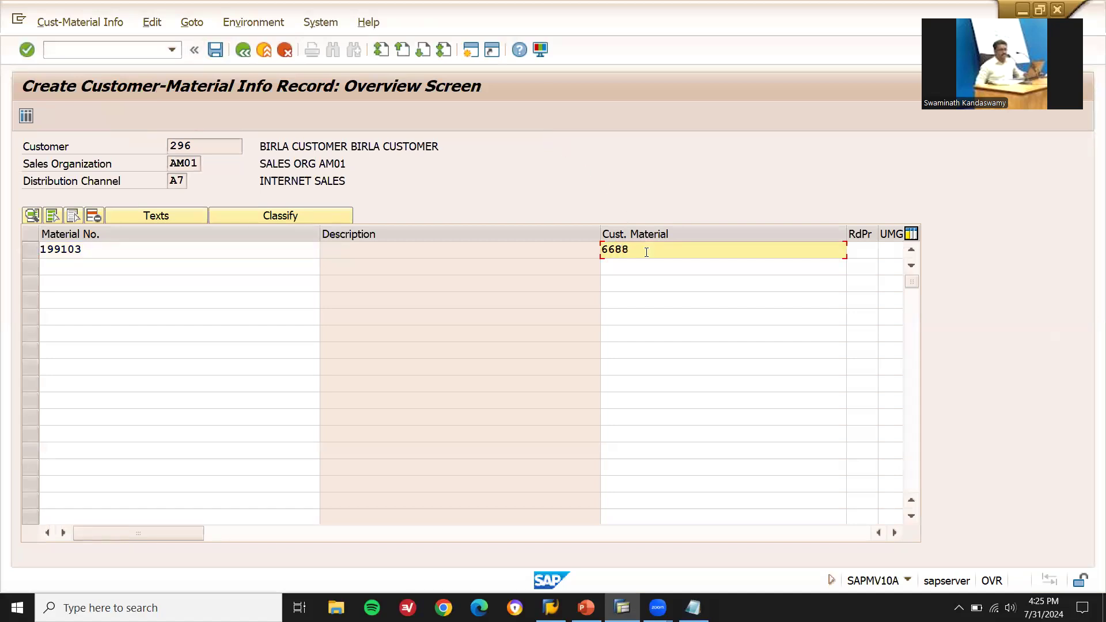
key(Return)
double_click(454, 257)
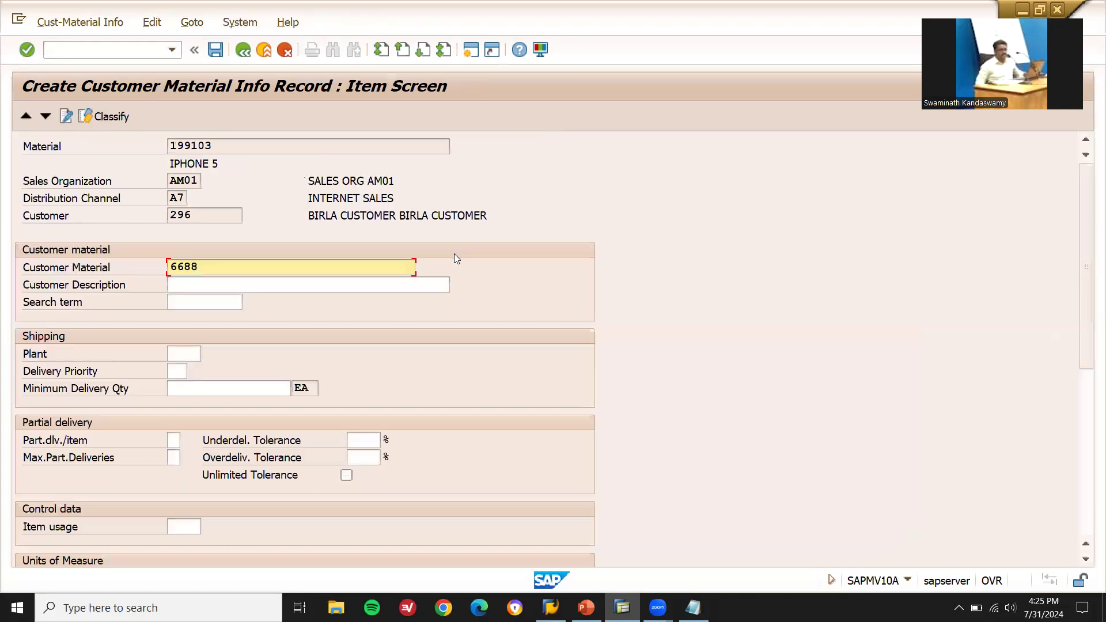
click(186, 360)
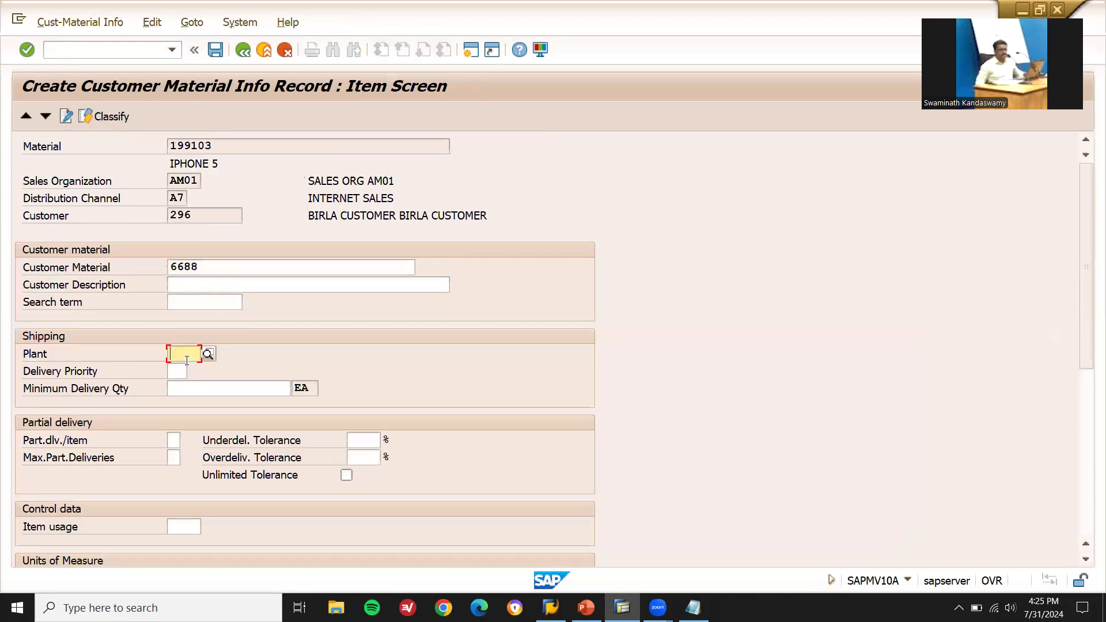
key(Down)
key(Return)
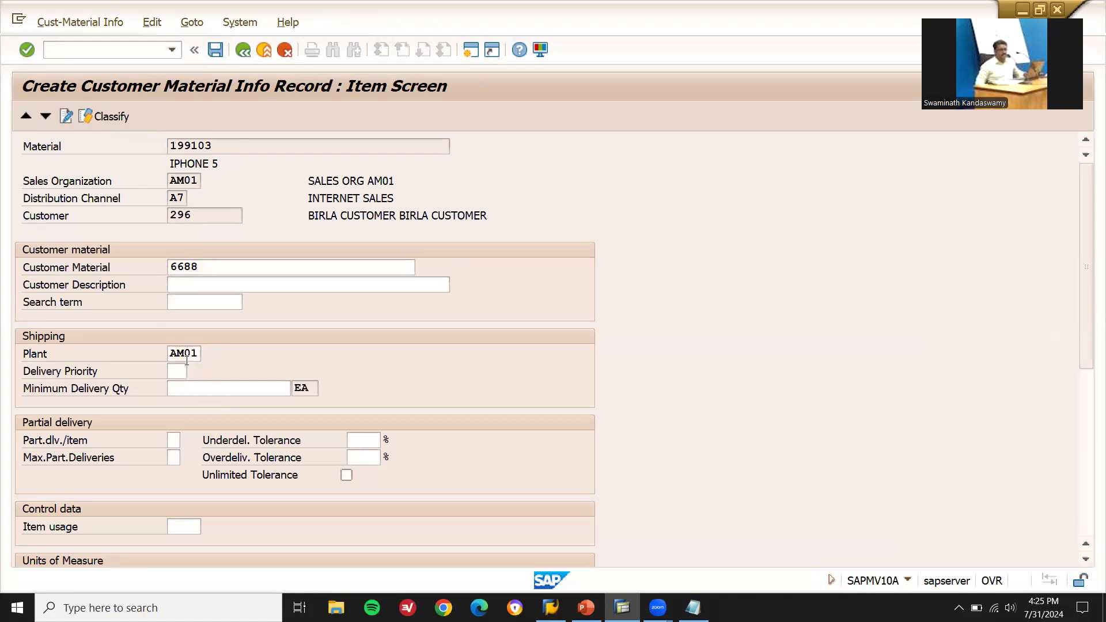
key(Return)
key(ctrl+s)
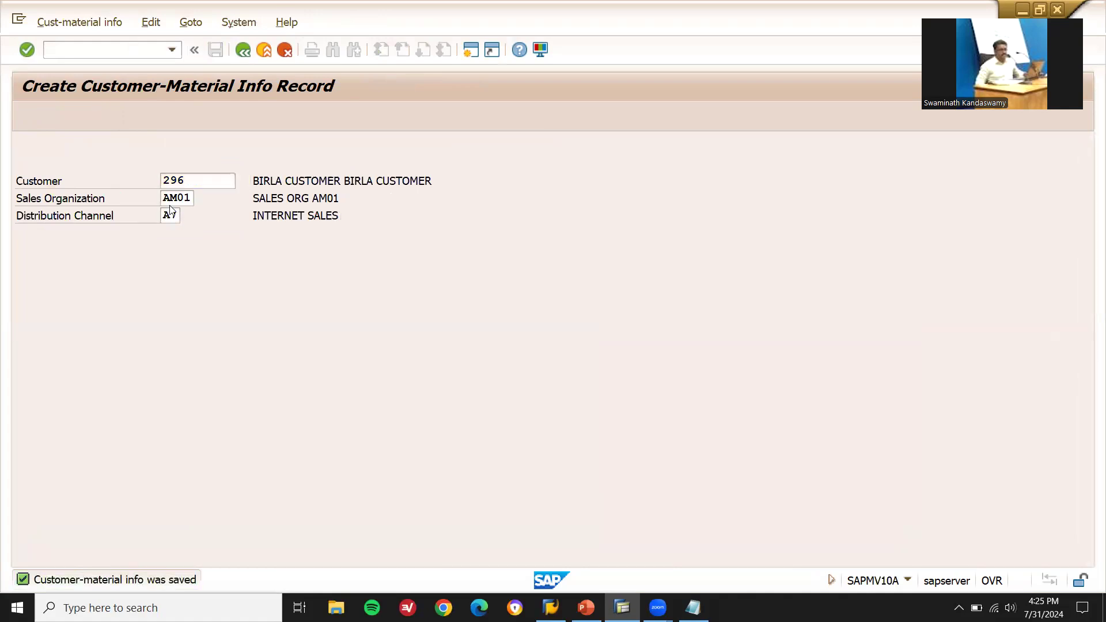
- Reopen the 199103 / 6688 info record in VD52 and check its plant AM01
key(Return)
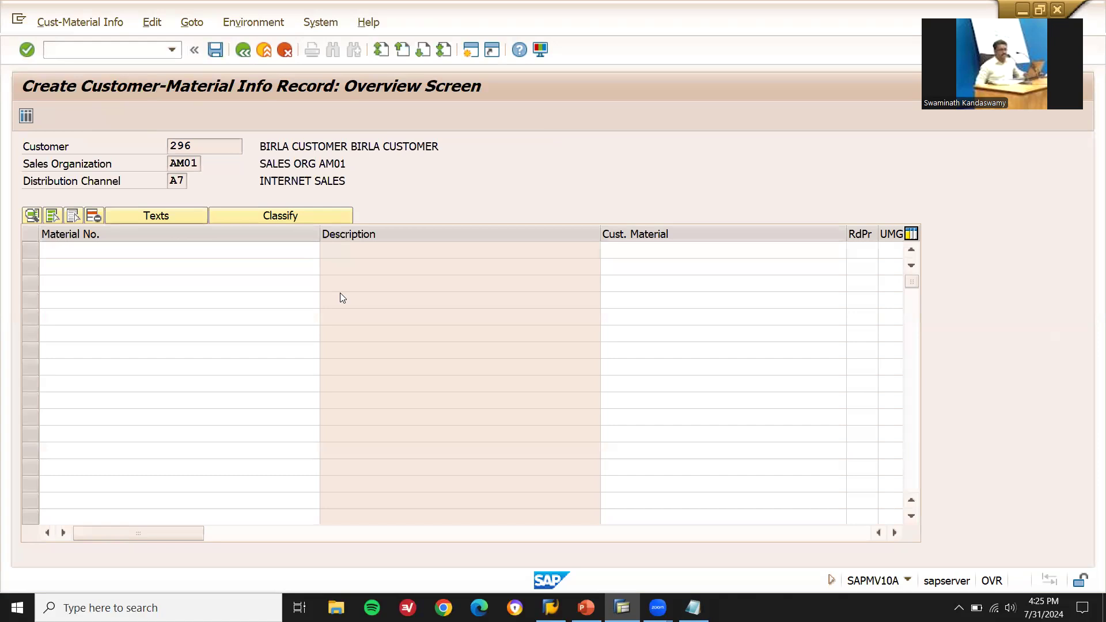
key(F3)
key(F3)
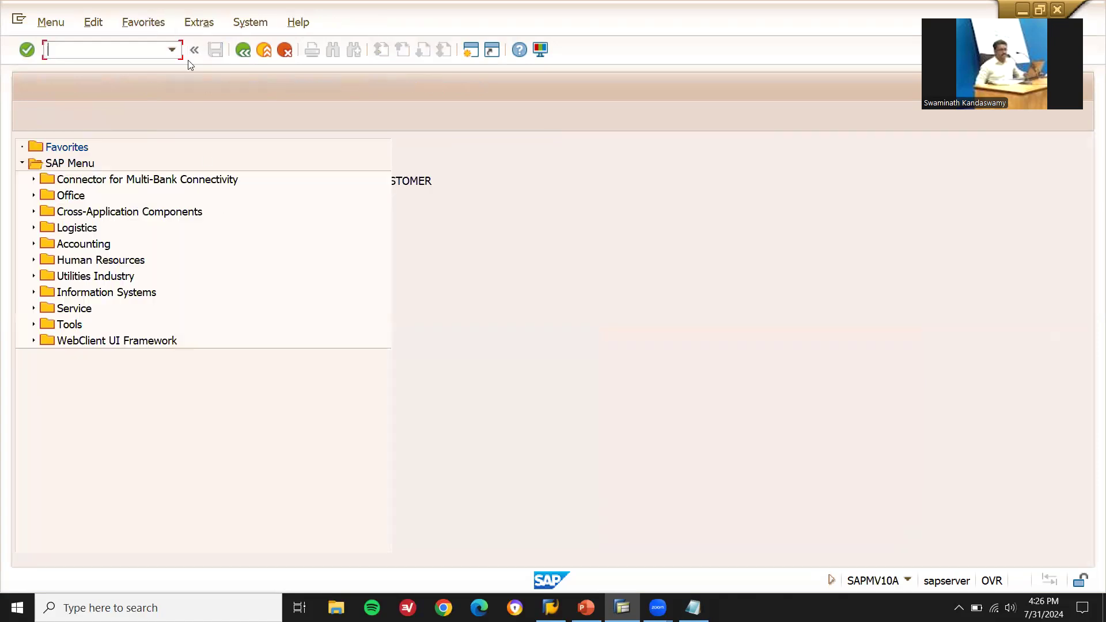
text(VD5)
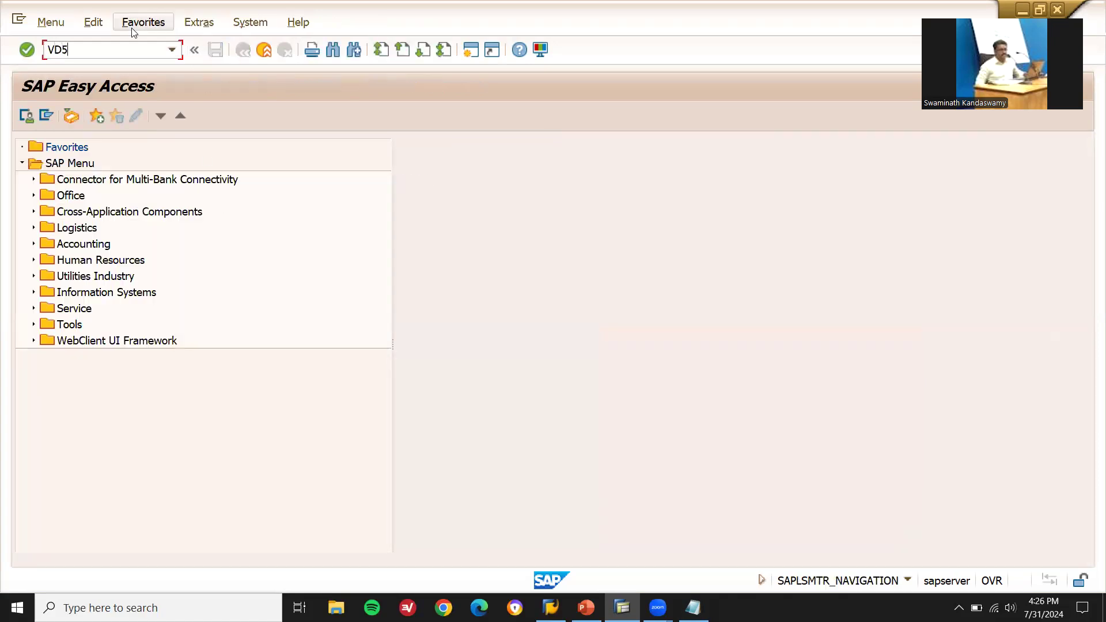
text(2)
key(Return)
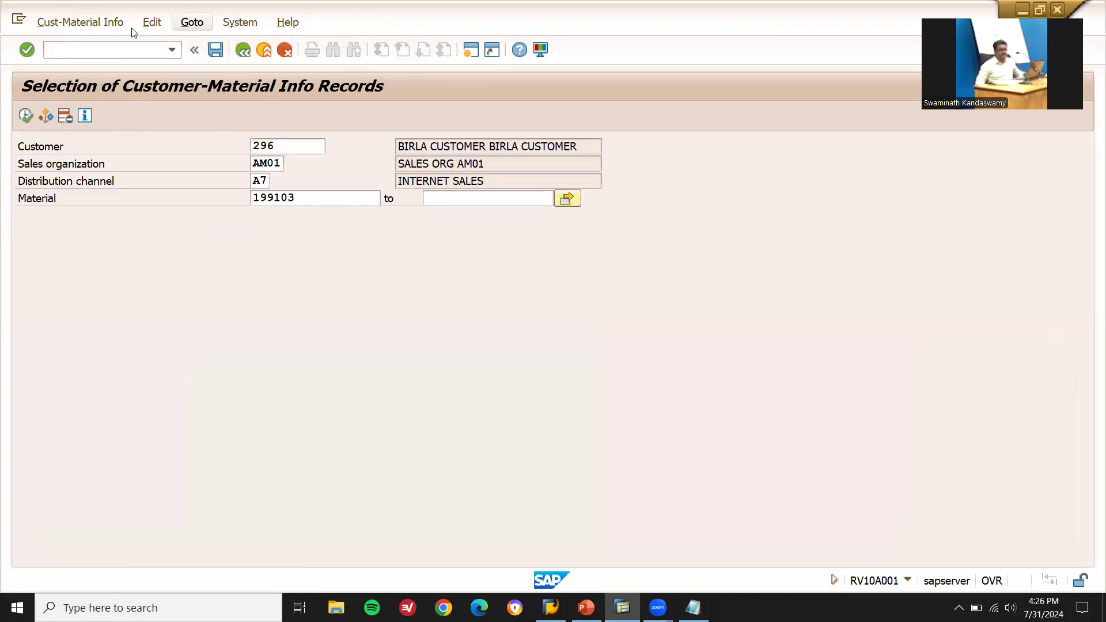
click(23, 117)
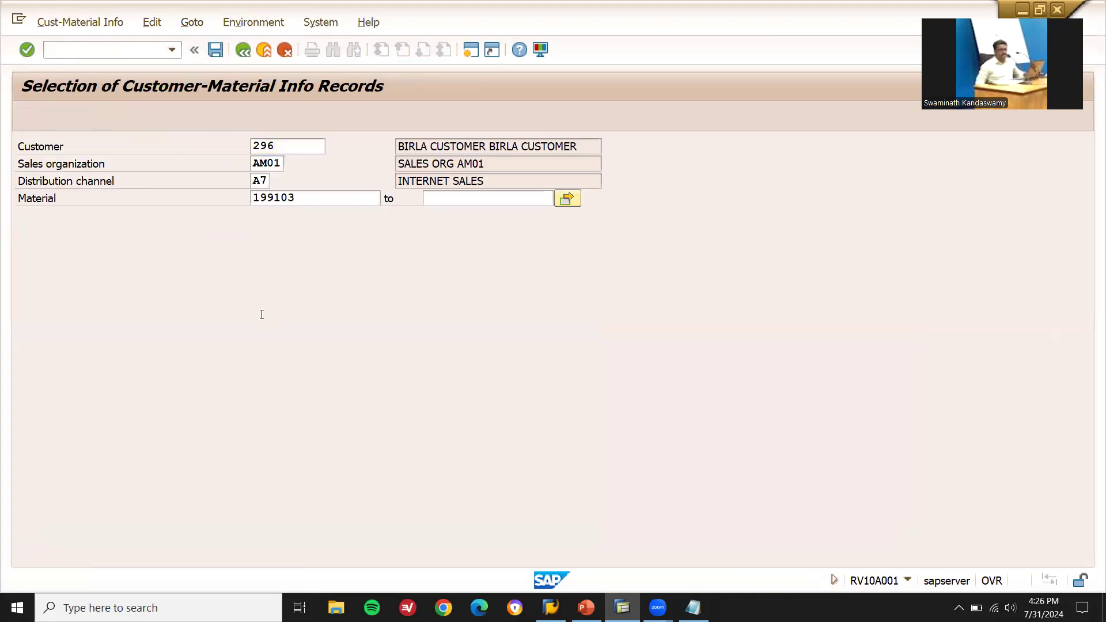
double_click(431, 254)
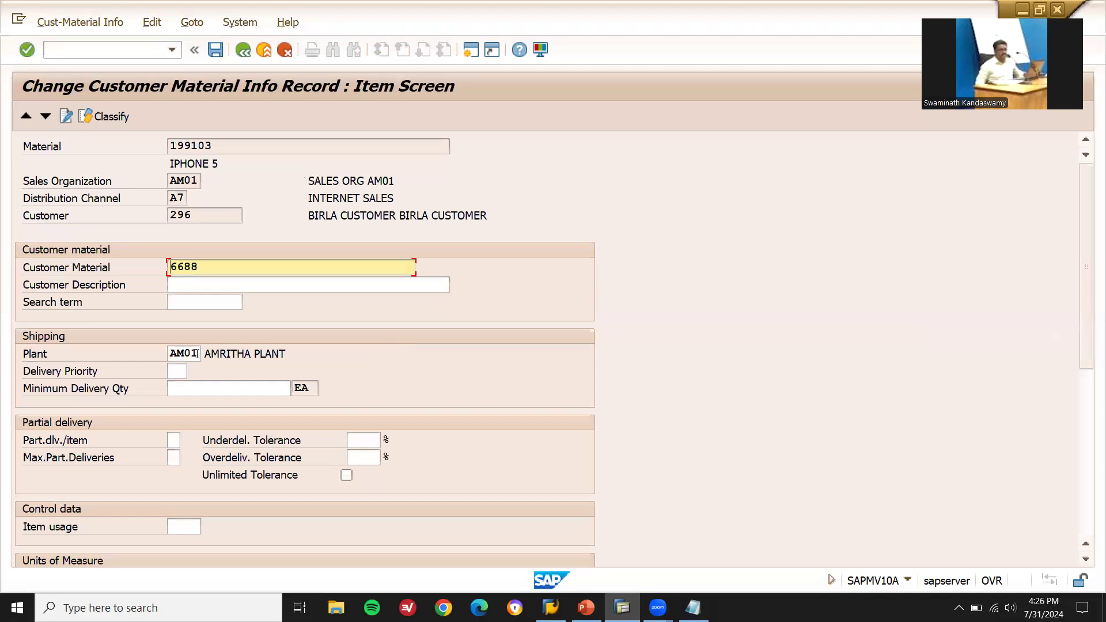
click(196, 354)
key(shift+Left)
key(shift+Left)
key(shift+Left)
key(shift+Left)
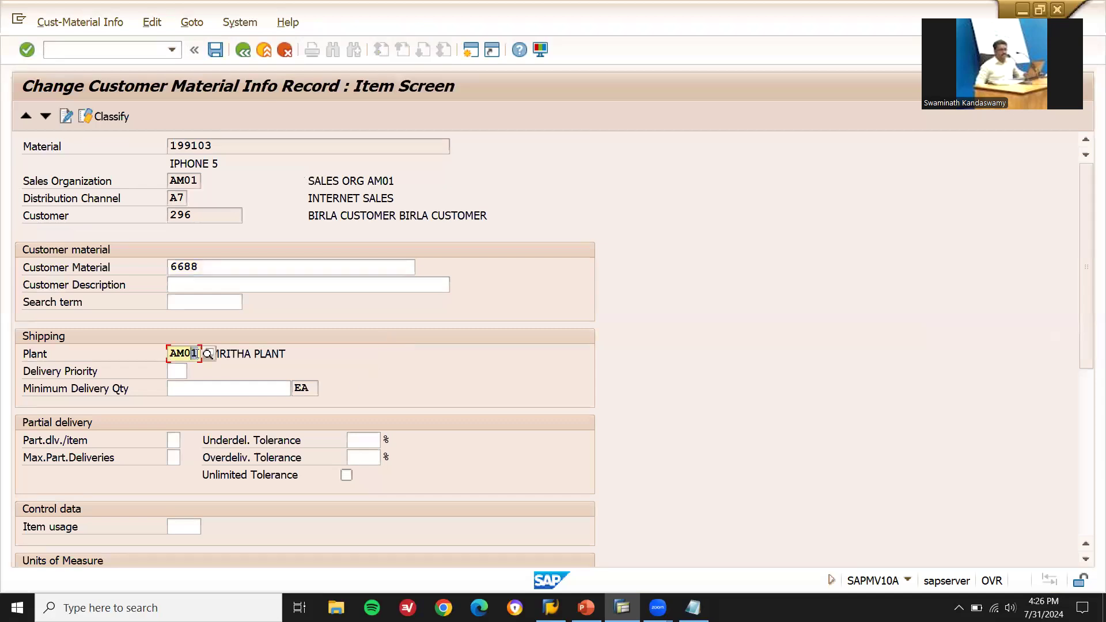
click(133, 47)
- Start a VA01 sales order with type OR for sales org AM01, channel A7, division A7
text(/N)
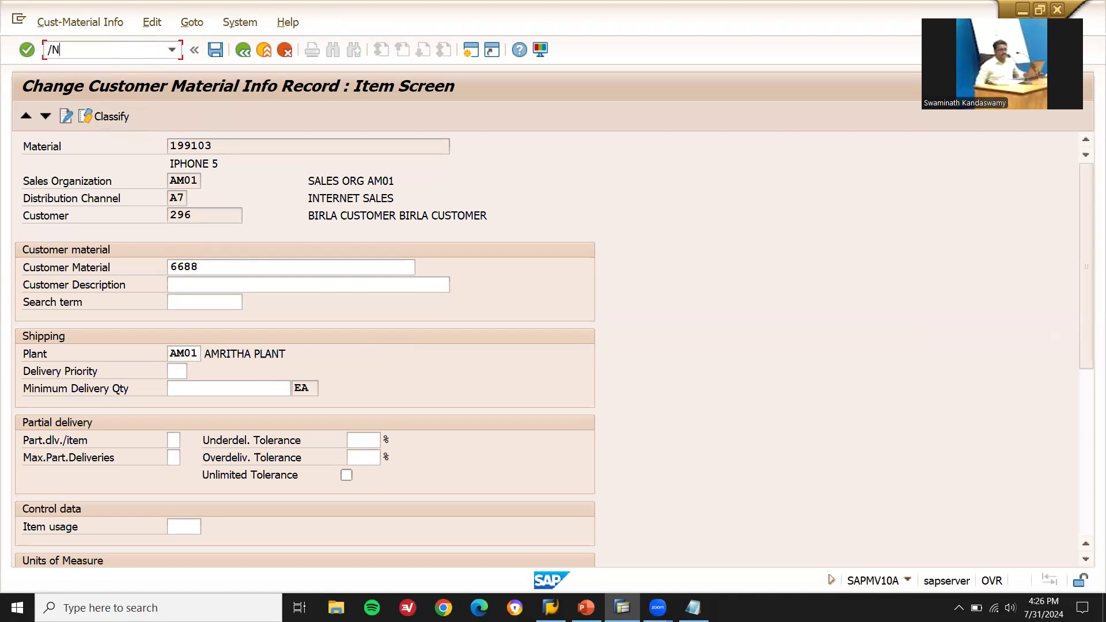
text(VA01)
key(Return)
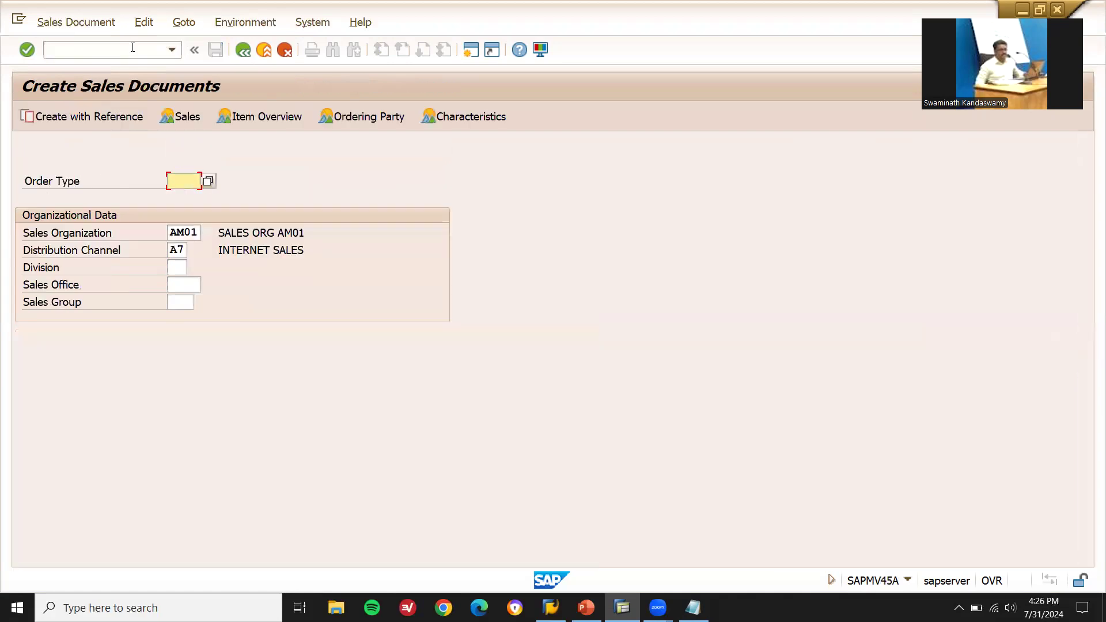
text(OR)
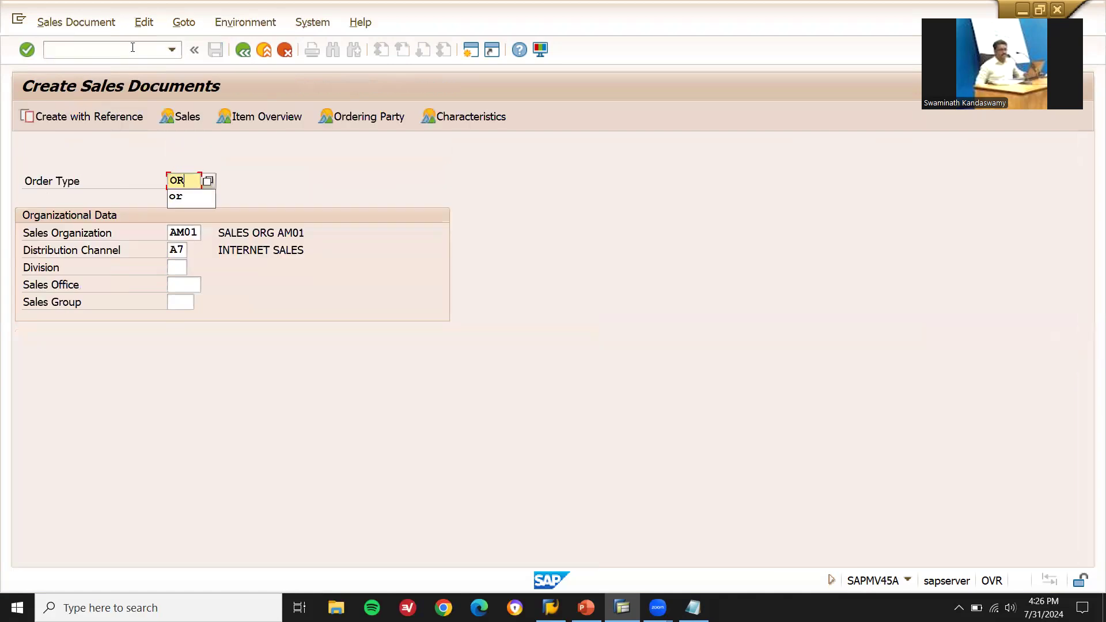
click(175, 271)
text(A7)
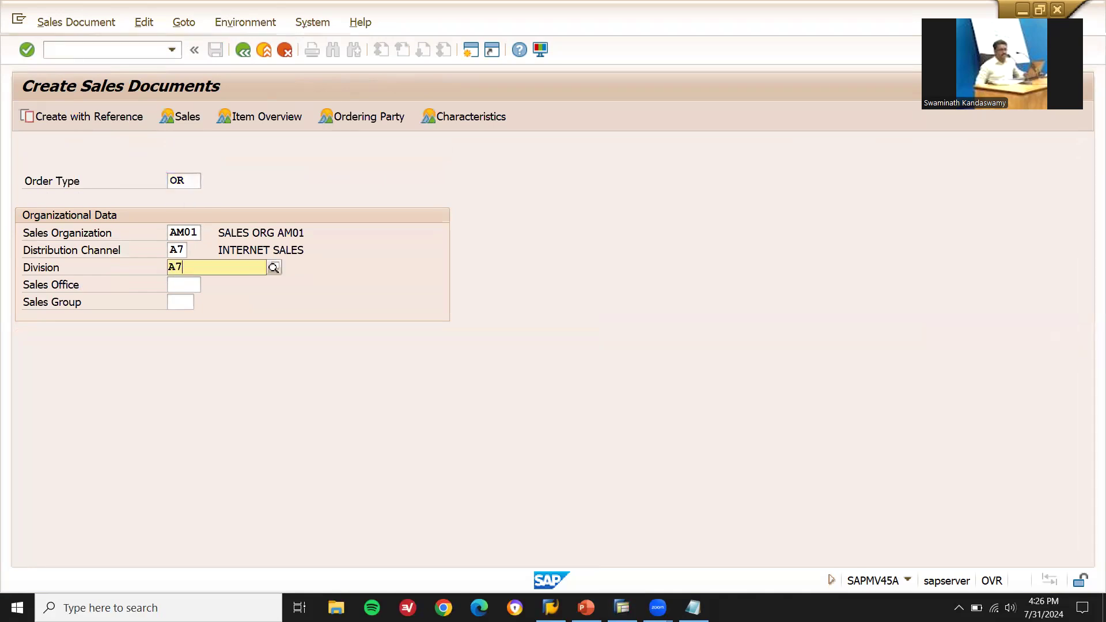
click(175, 271)
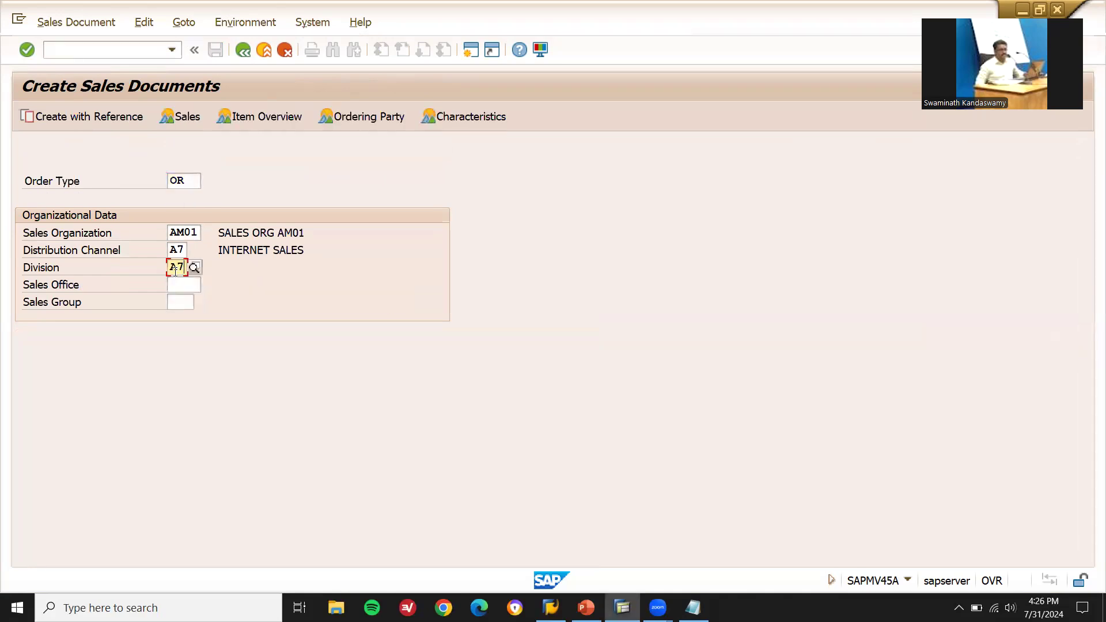
key(Up)
key(Up)
key(Down)
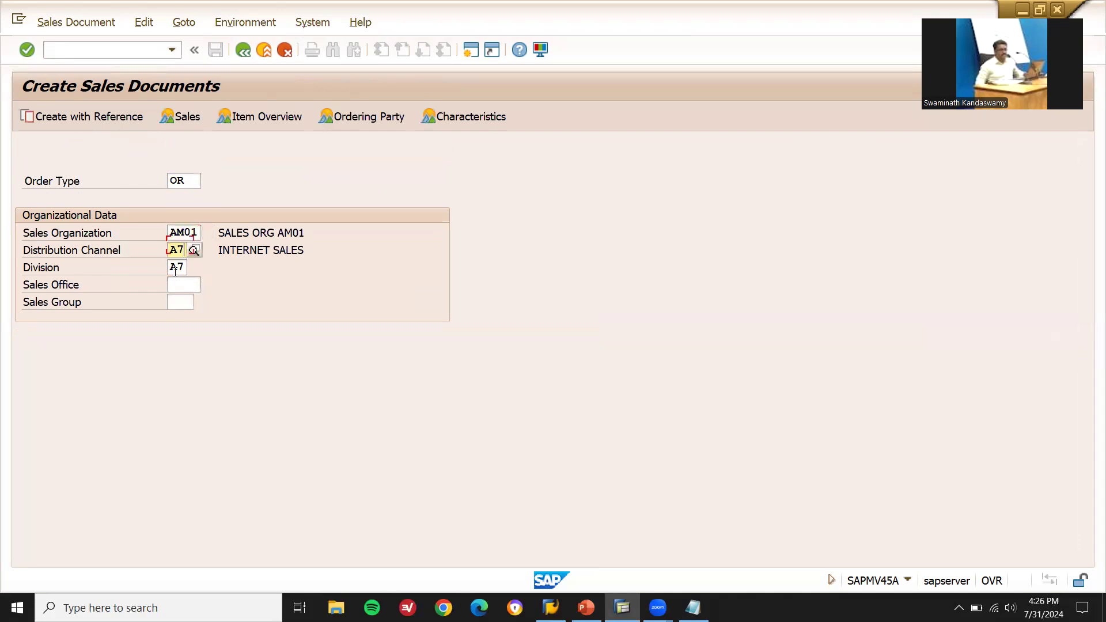
key(Down)
key(Return)
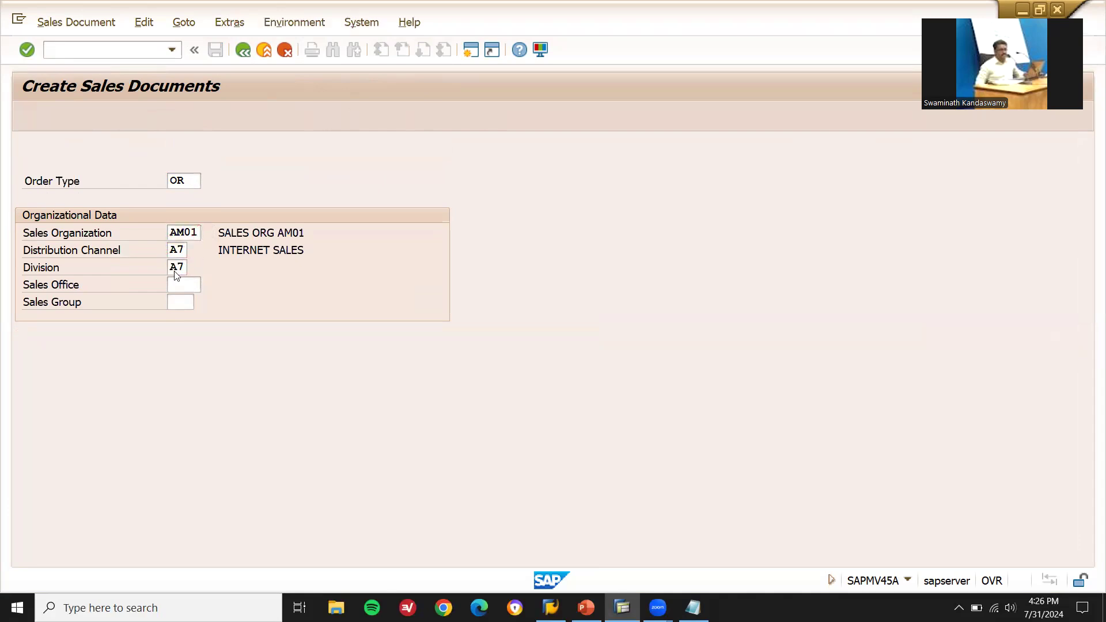
- Enter the sold-to party and set the customer reference to CUSTOMER
text(296)
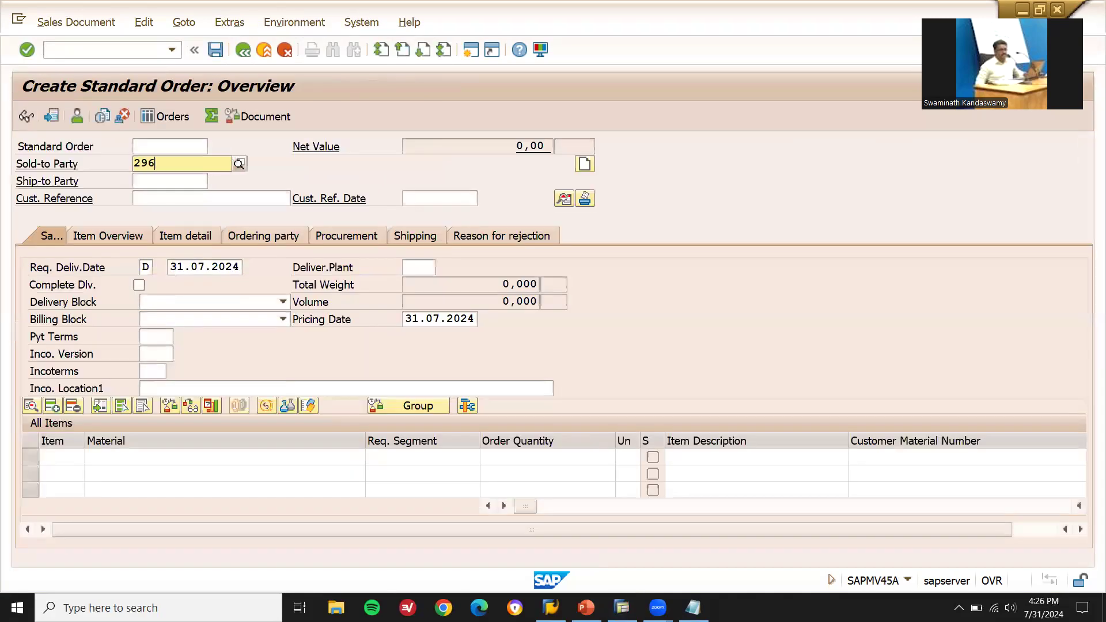
click(176, 273)
key(Return)
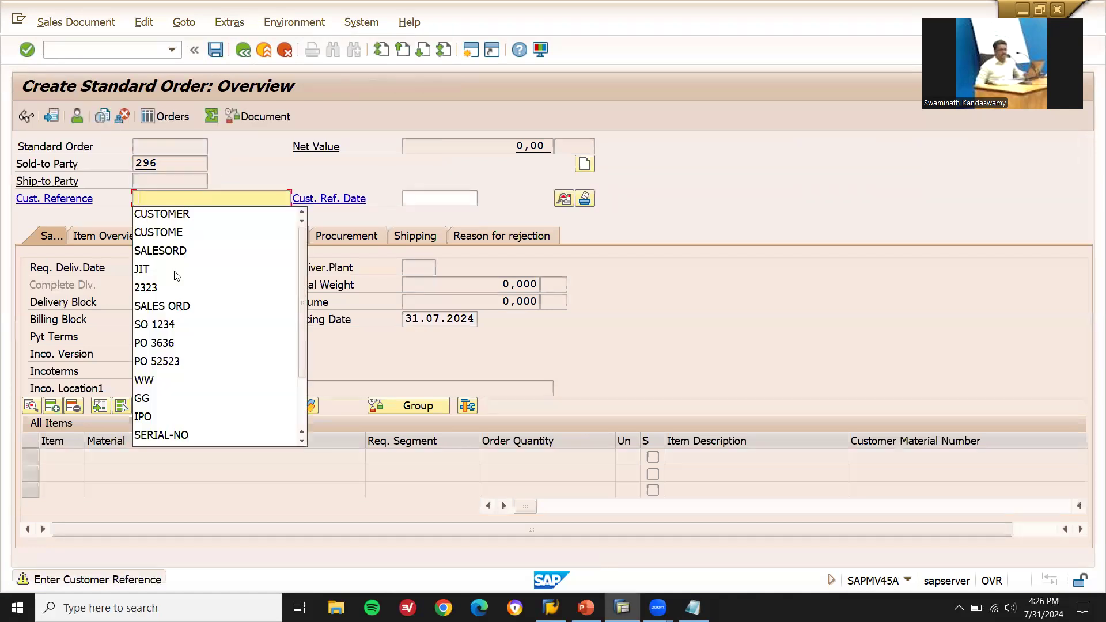
key(Return)
key(Return)
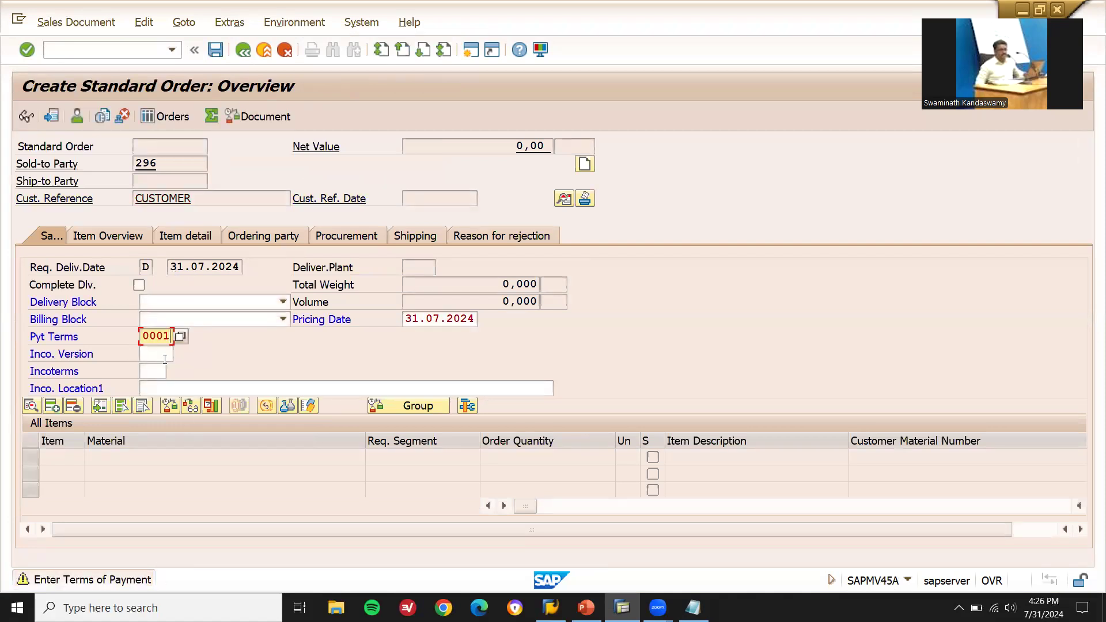
- Set the order Incoterms to CFR LONDON and confirm the header entries
click(156, 372)
text(cfr)
key(Tab)
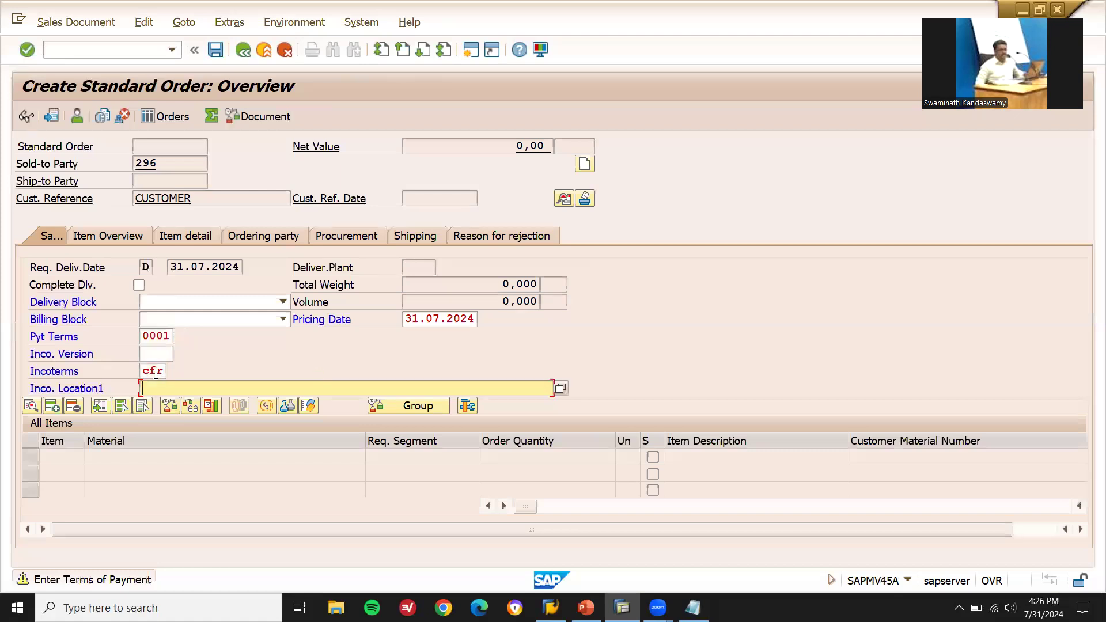
text(LONDON)
key(Return)
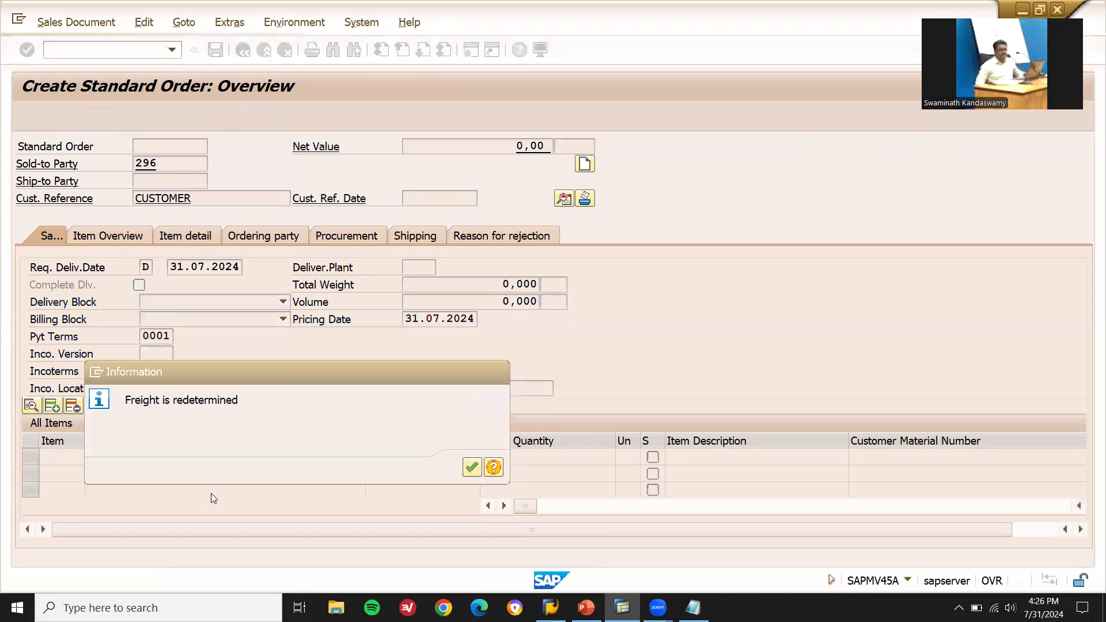
key(Return)
- Replace the item's material 199103 with customer material number 6622
text(199103)
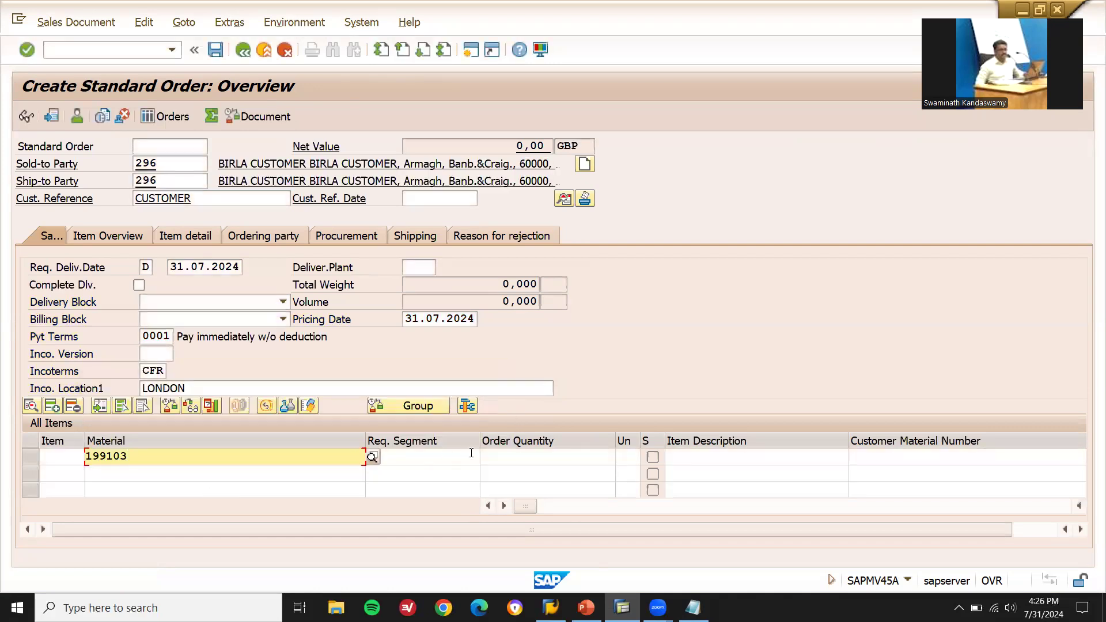
click(507, 459)
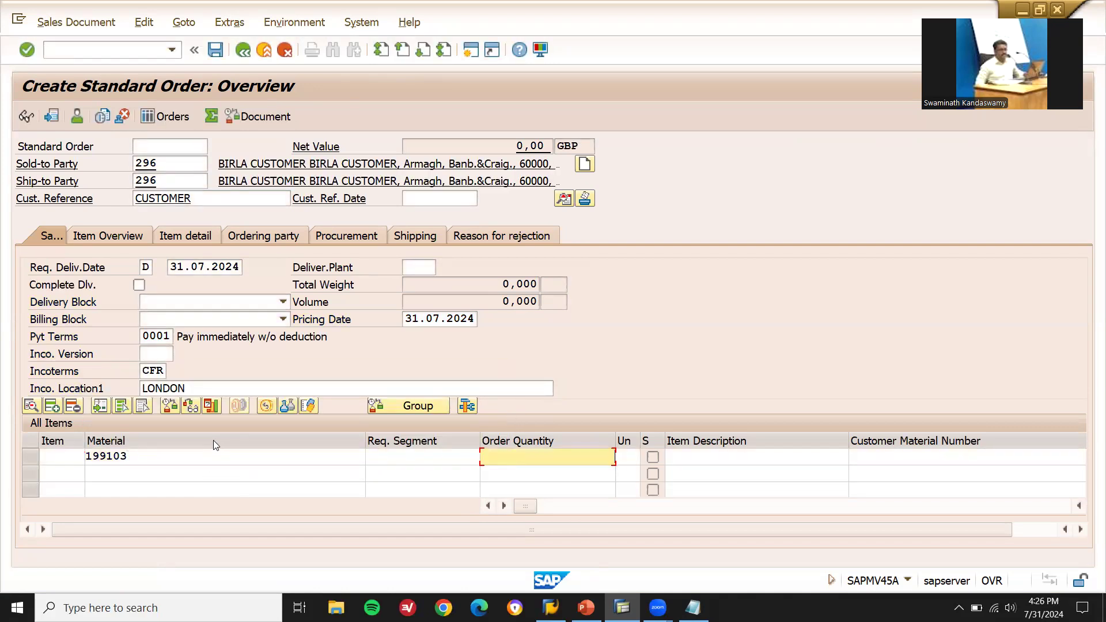
click(204, 459)
key(BackSpace)
key(BackSpace)
key(BackSpace)
key(BackSpace)
key(BackSpace)
key(BackSpace)
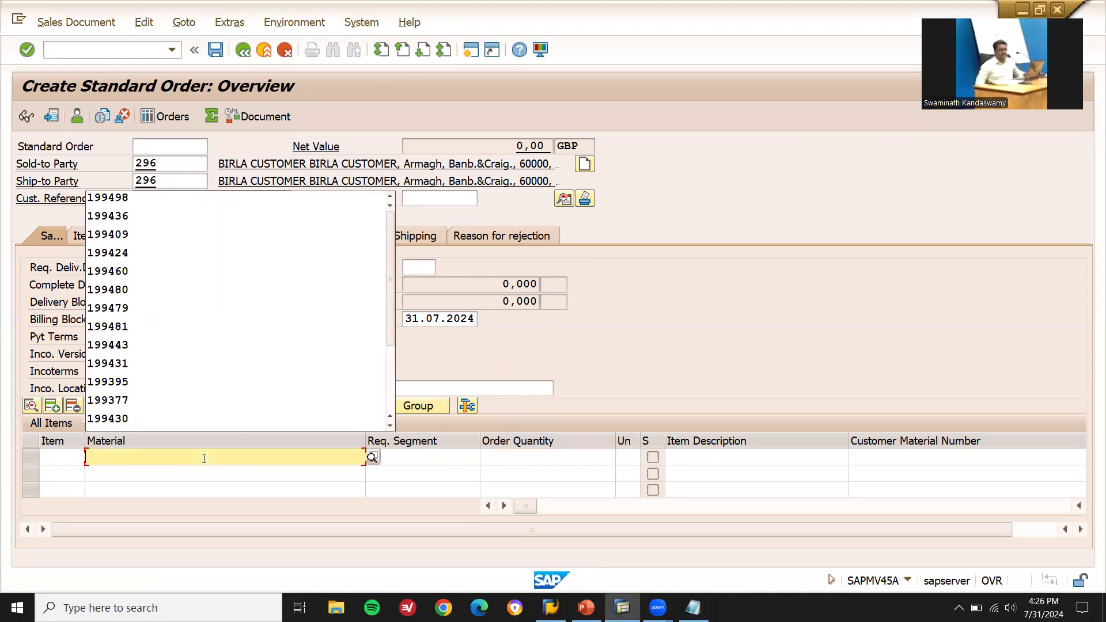
click(897, 456)
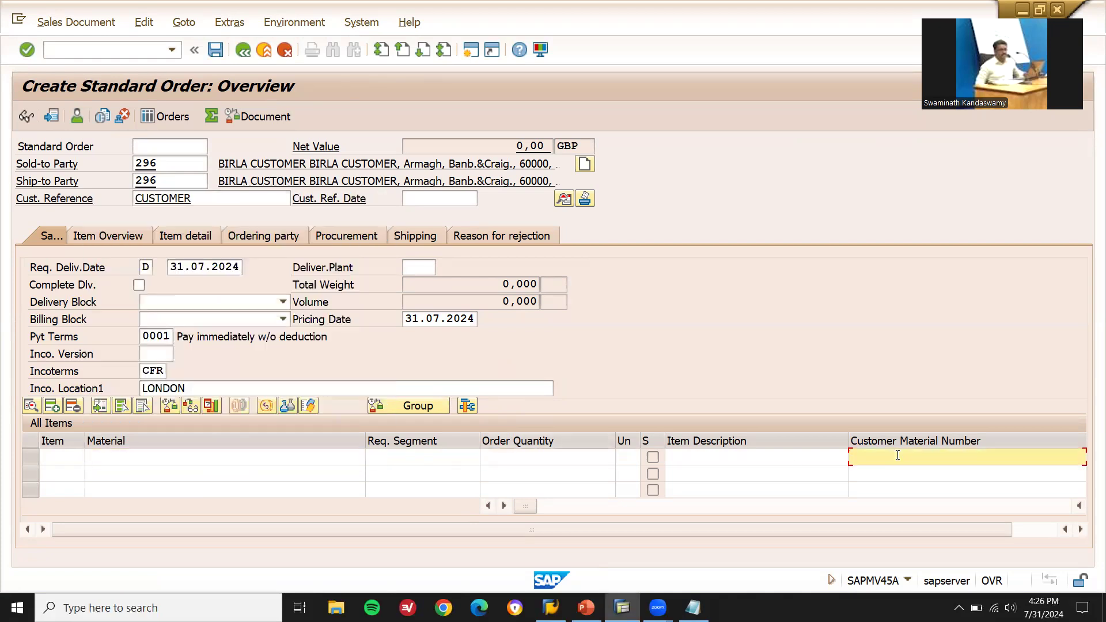
text(6622)
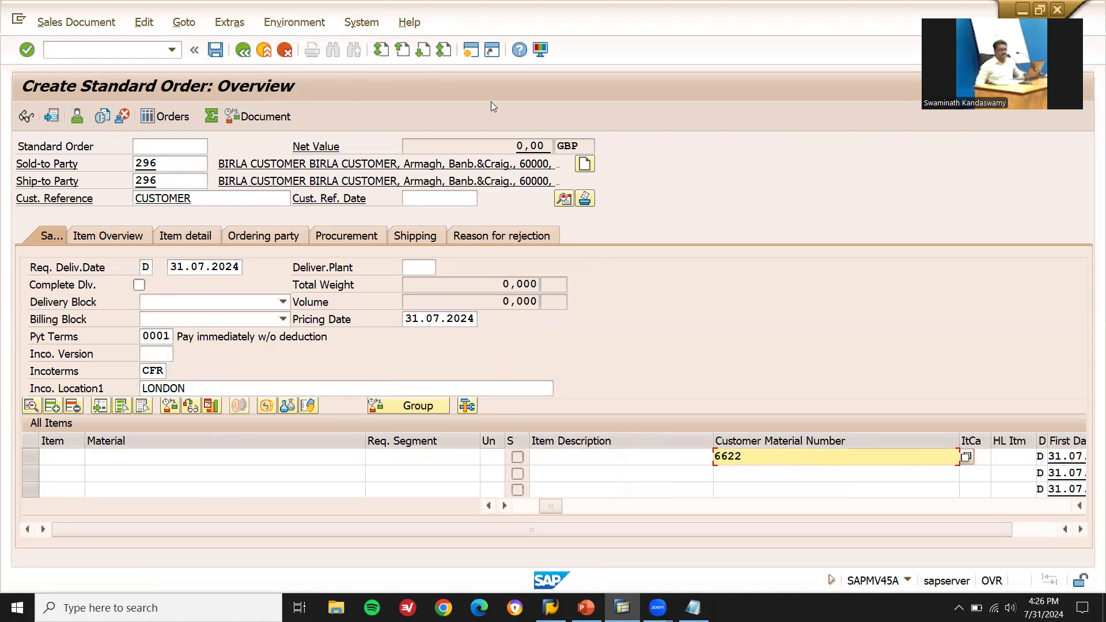
click(471, 52)
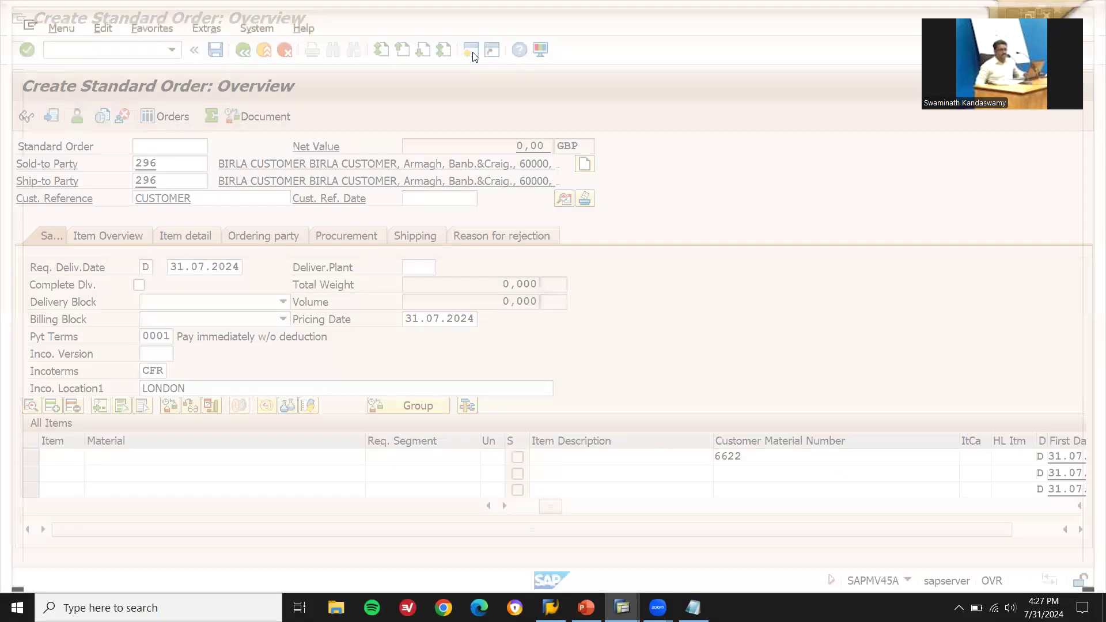
text(VD53)
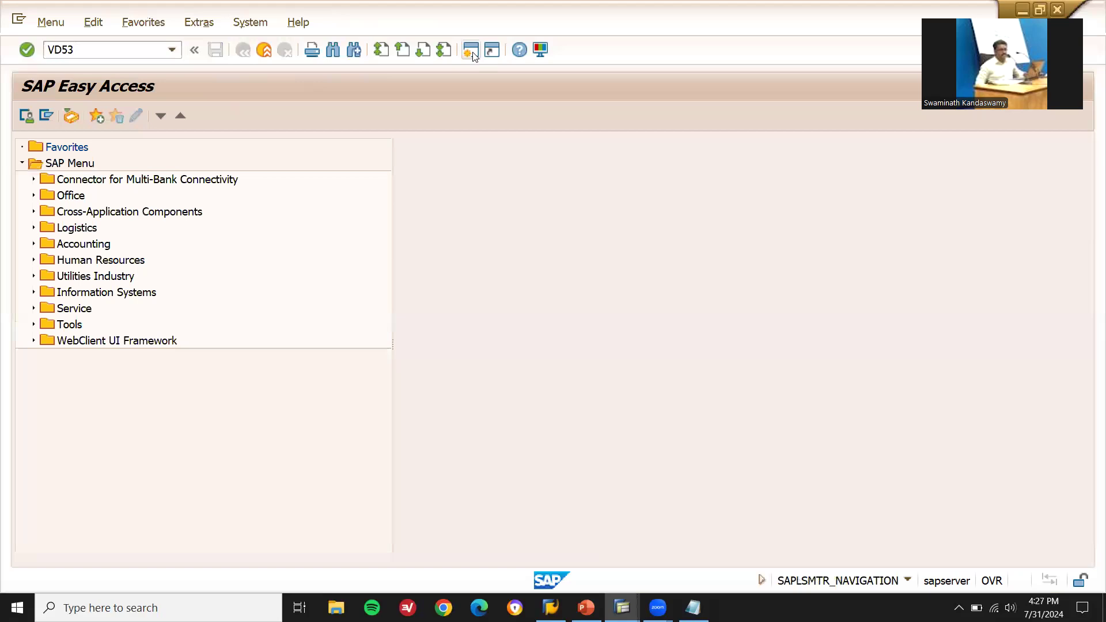
key(Return)
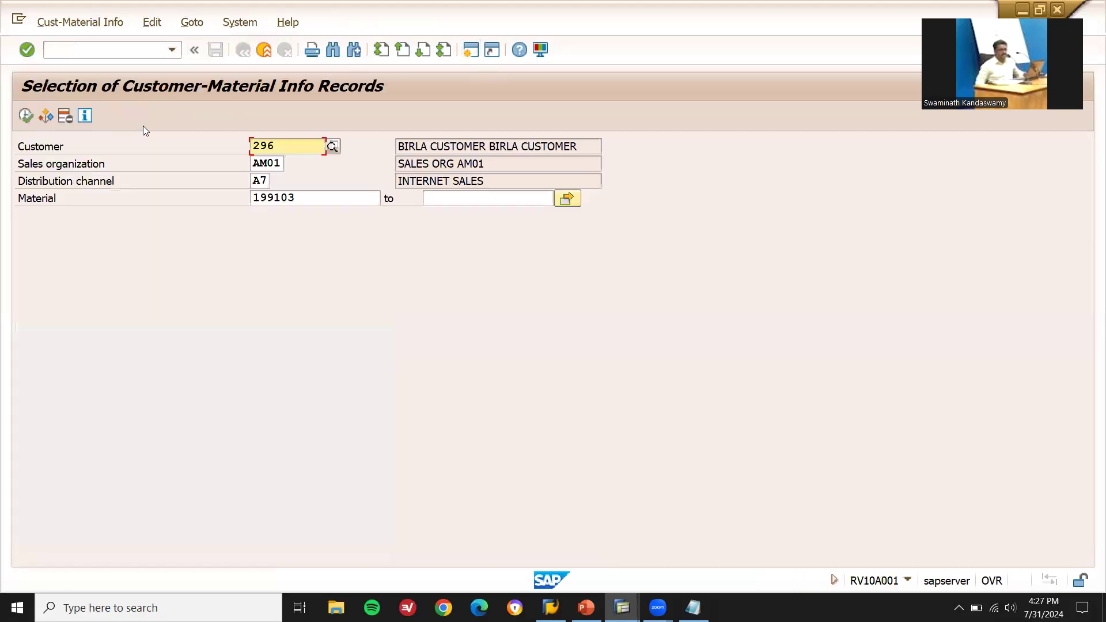
click(26, 117)
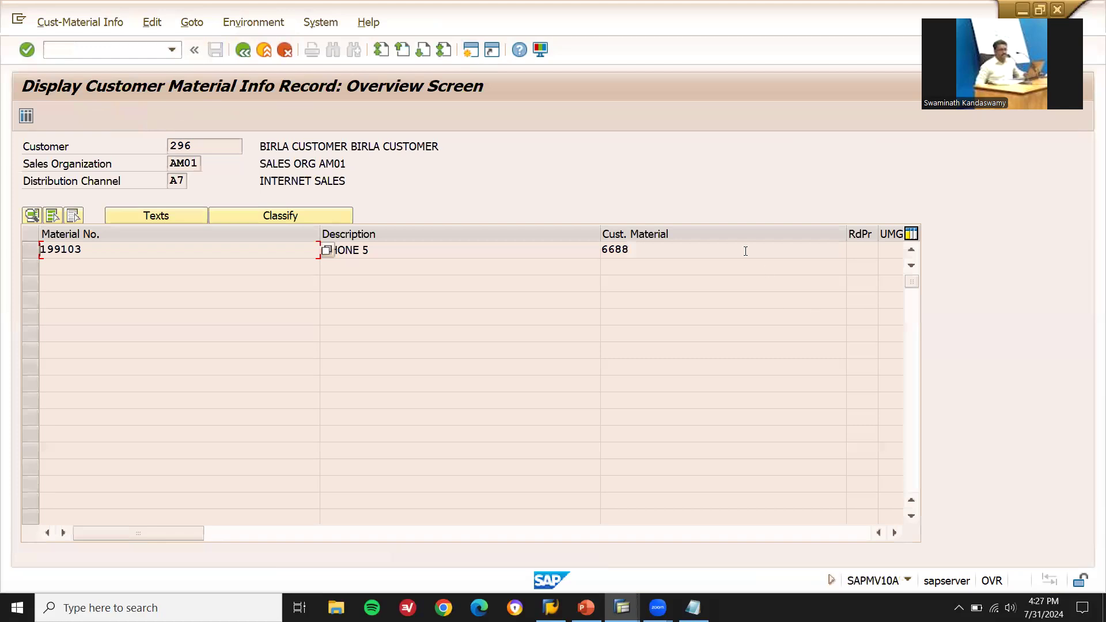
click(745, 251)
key(shift+Left)
key(shift+Left)
key(shift+Left)
key(shift+Left)
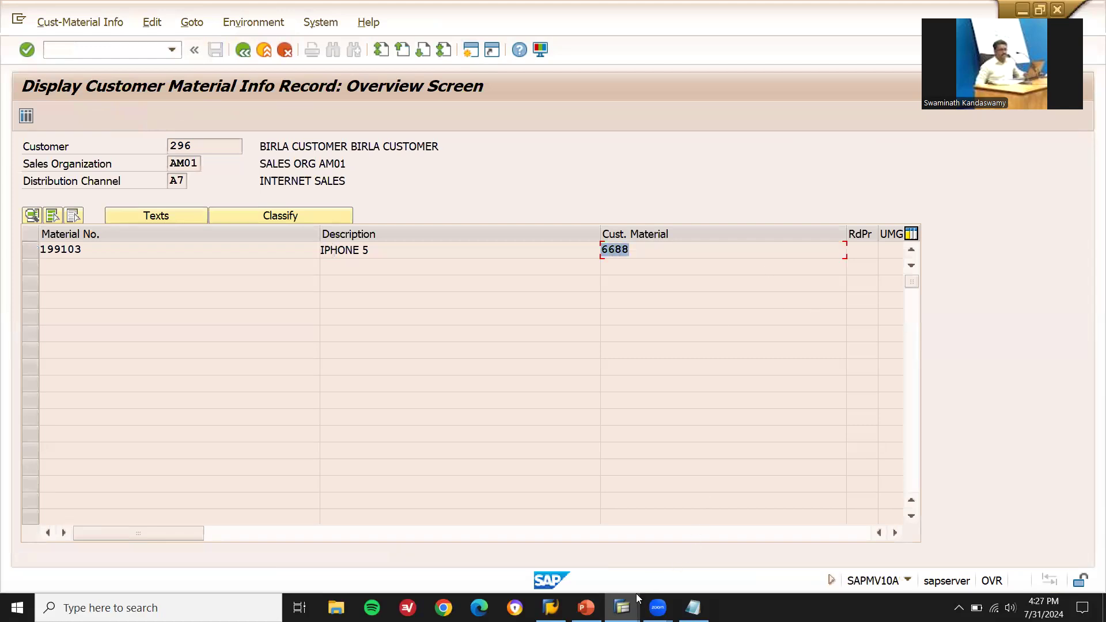
mouse_move(622, 607)
click(554, 549)
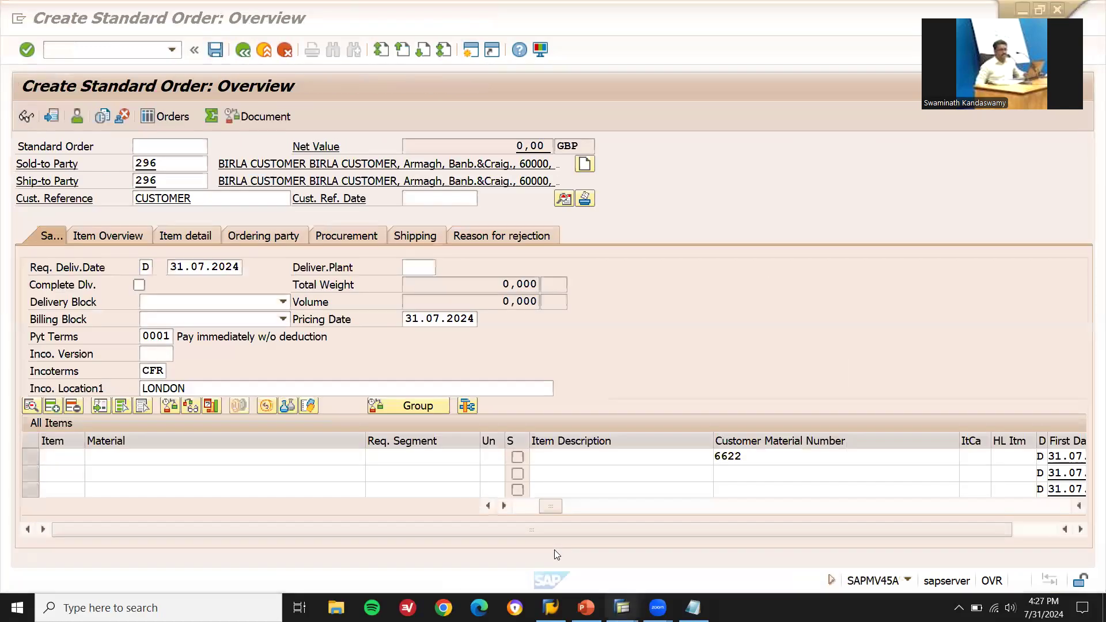
- Change item 10's customer material to 6688 with quantity 5, resolving material 199103
click(200, 458)
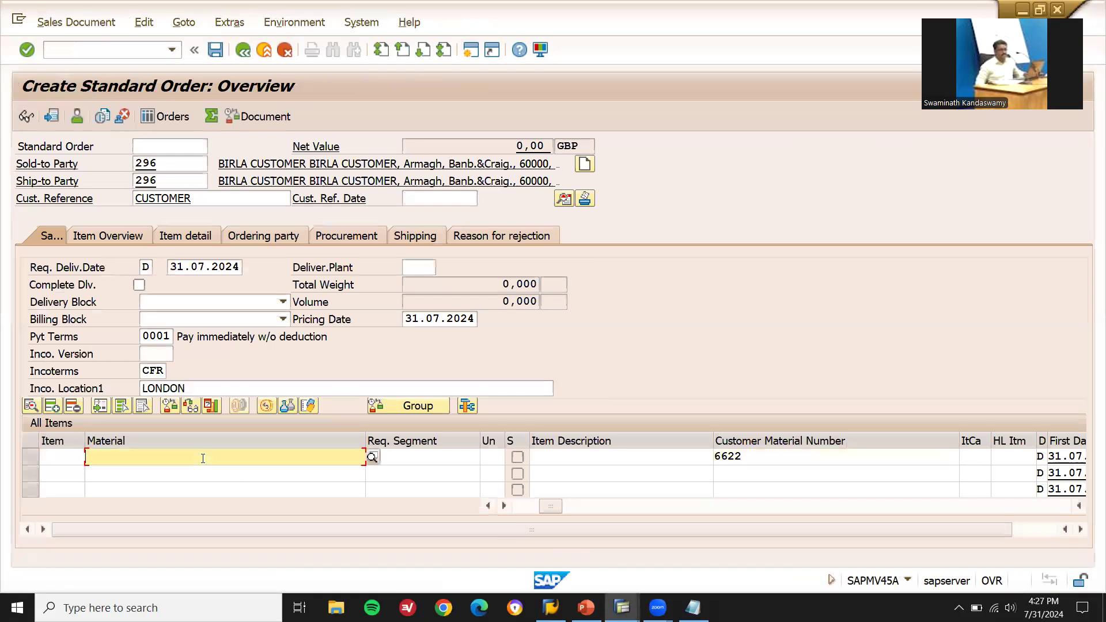
click(823, 455)
key(BackSpace)
key(BackSpace)
key(BackSpace)
key(BackSpace)
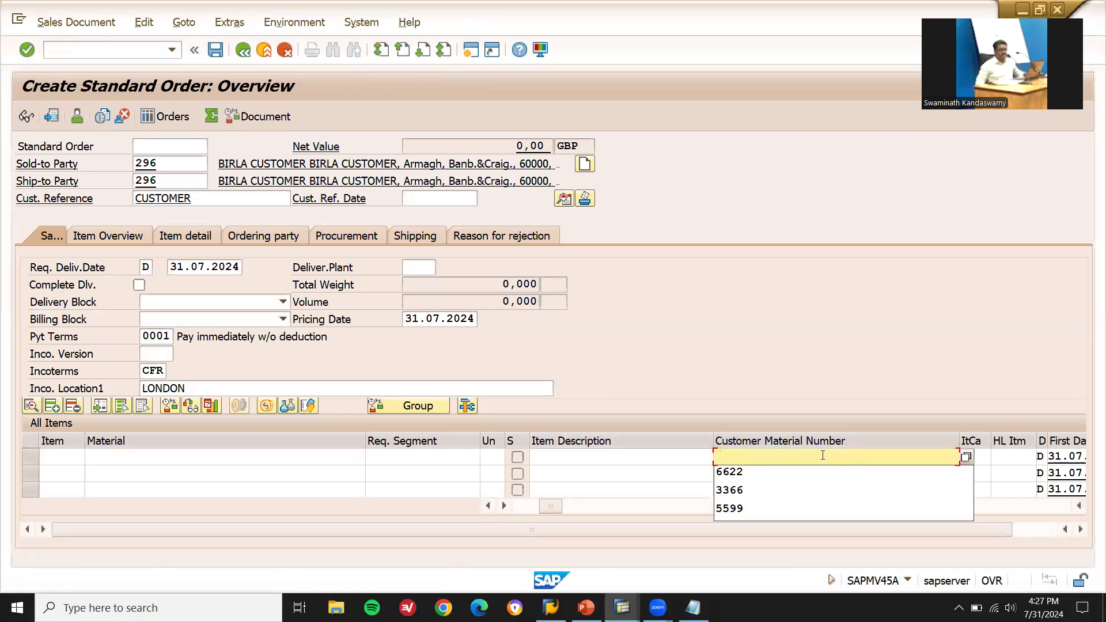
text(6688)
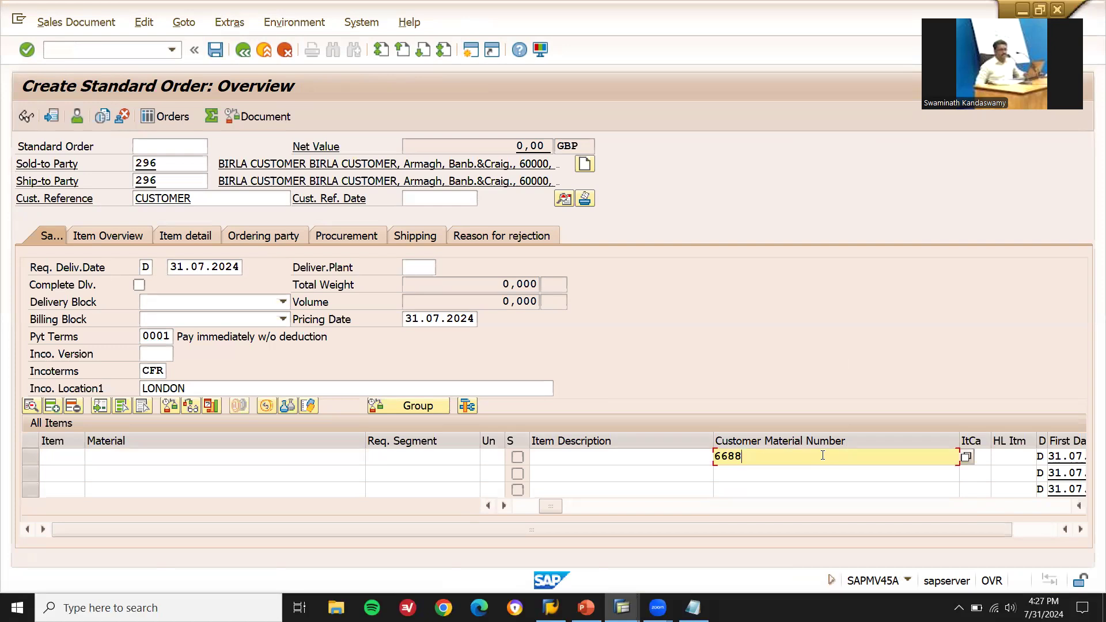
click(347, 456)
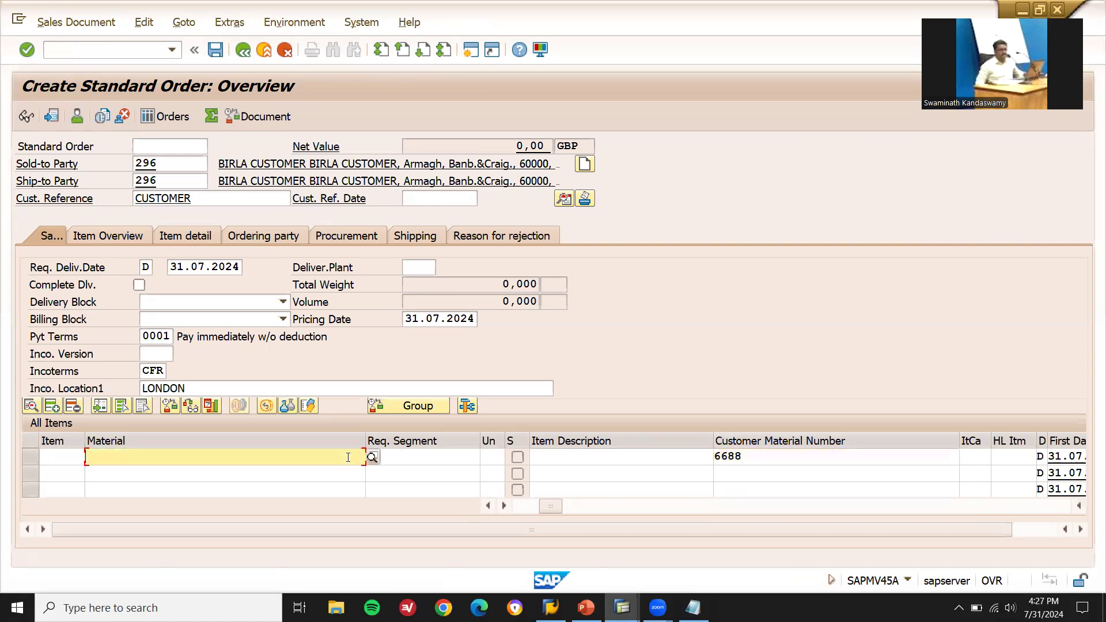
key(Return)
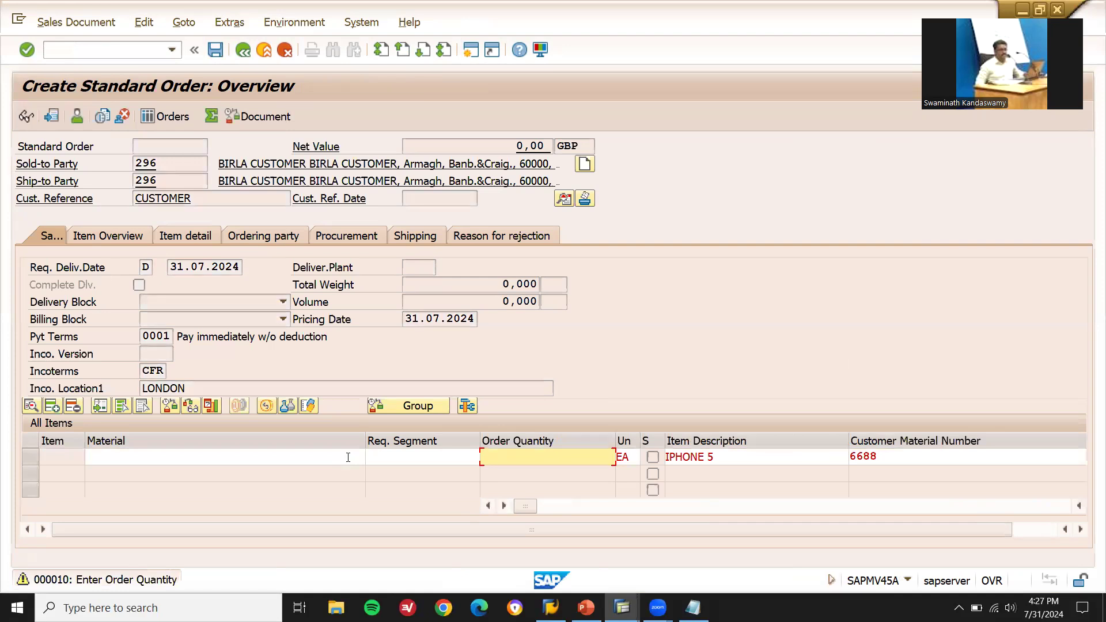
text(5)
key(Return)
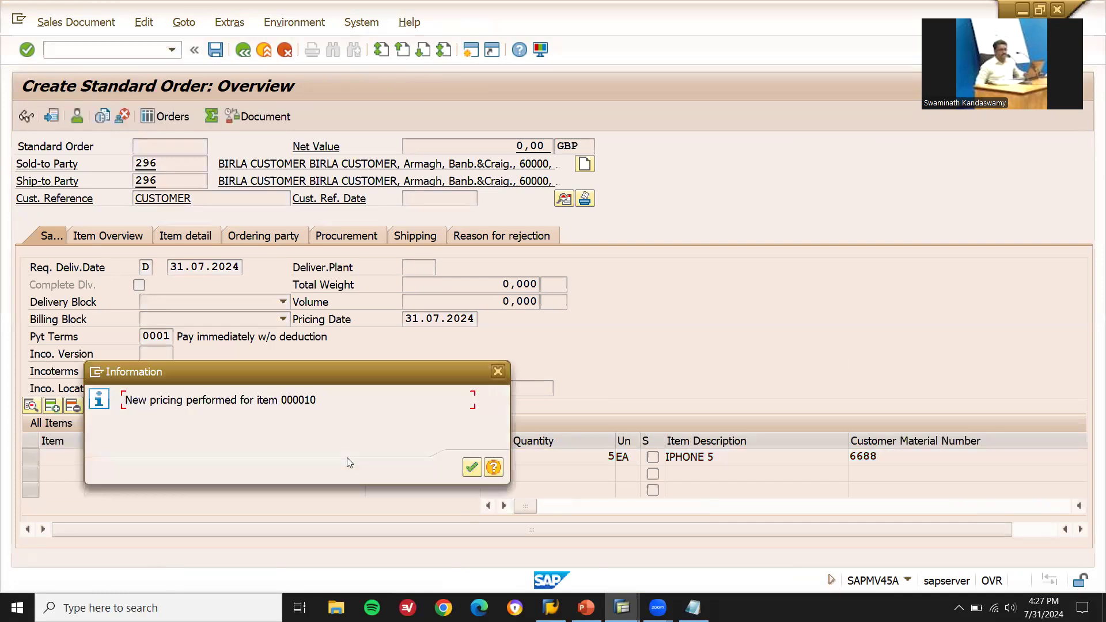
key(Return)
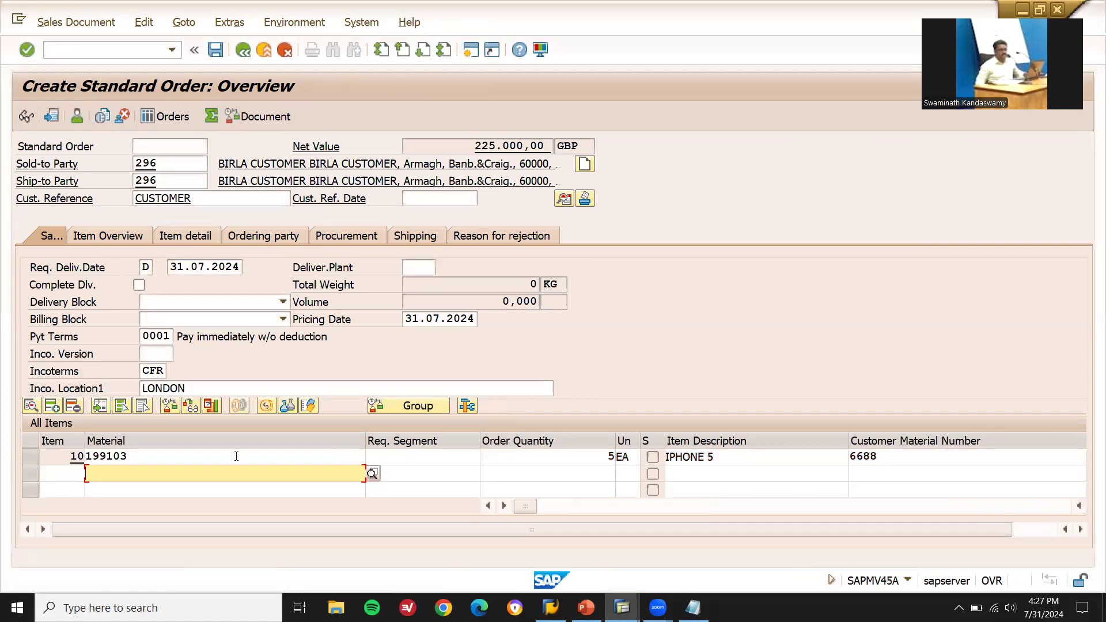
click(237, 461)
key(shift+Left)
key(shift+Left)
key(shift+Left)
key(shift+Left)
key(shift+Left)
key(shift+Left)
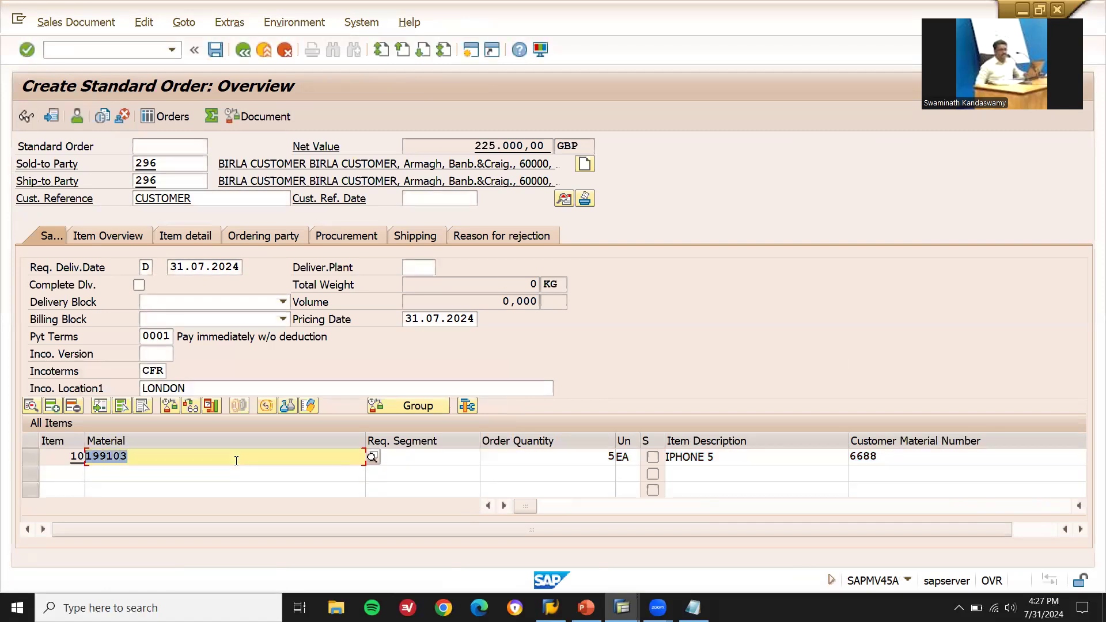
- Give item 10 storage location AM01 and a net weight of 1 KG
double_click(894, 460)
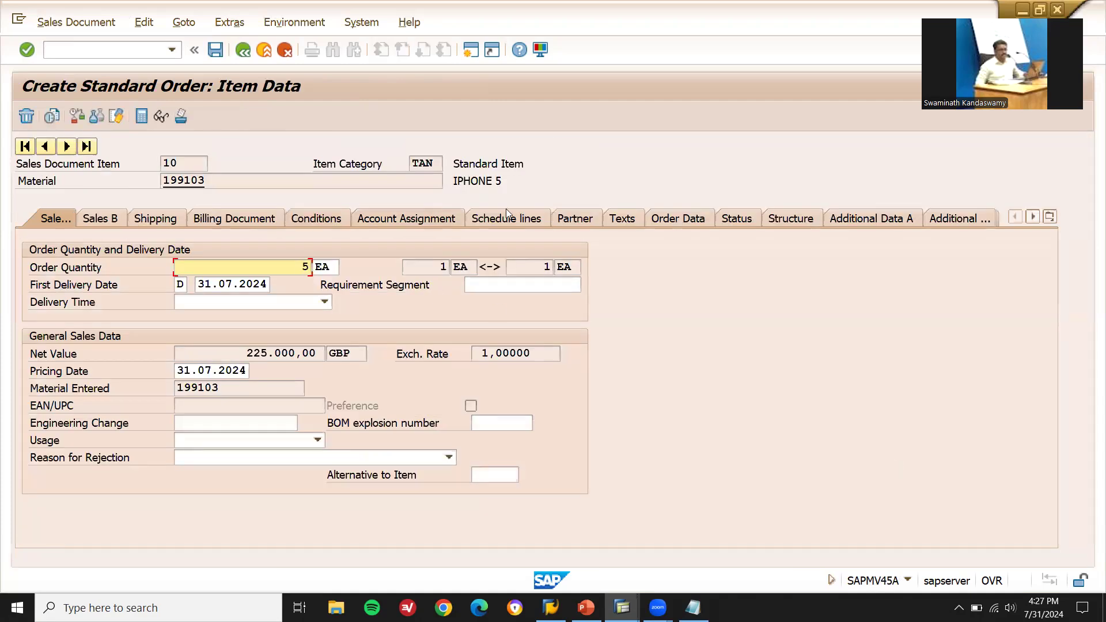
click(157, 218)
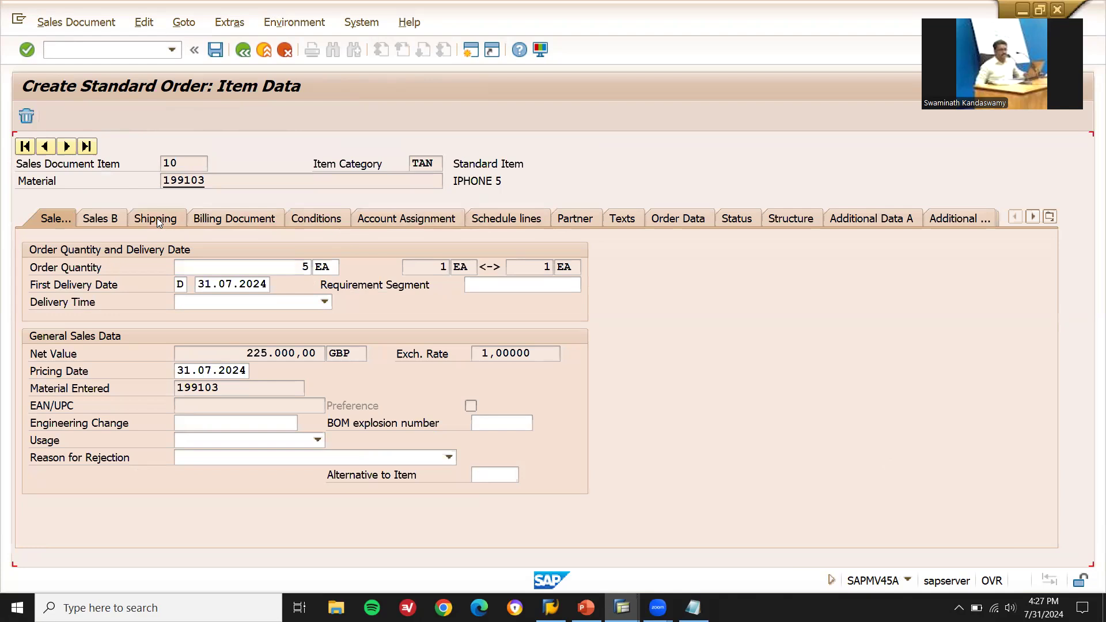
click(190, 336)
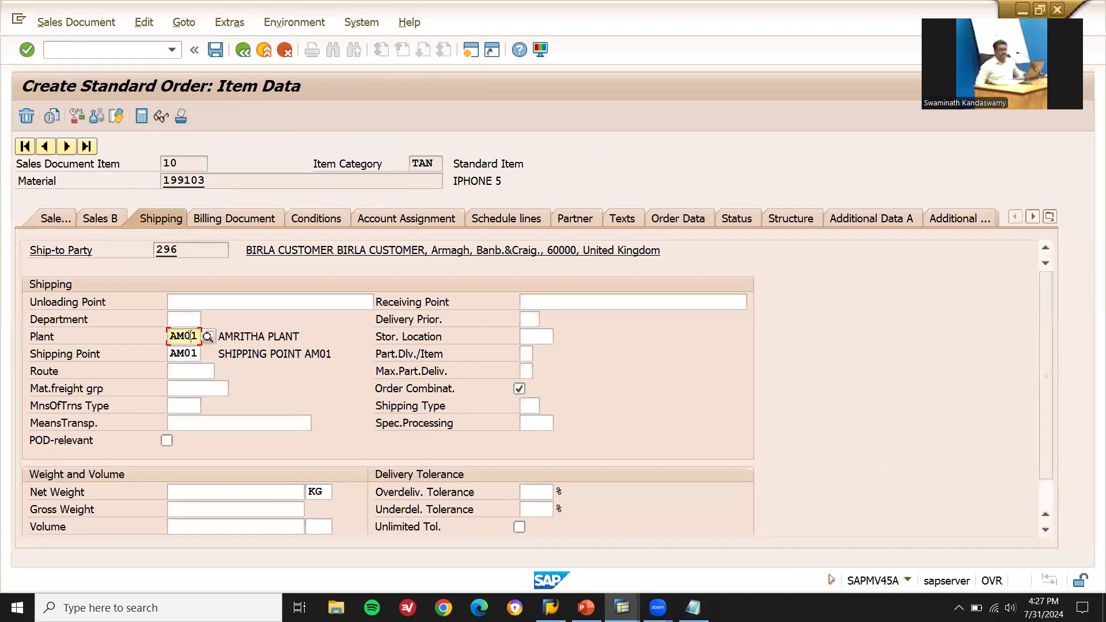
double_click(191, 336)
click(537, 338)
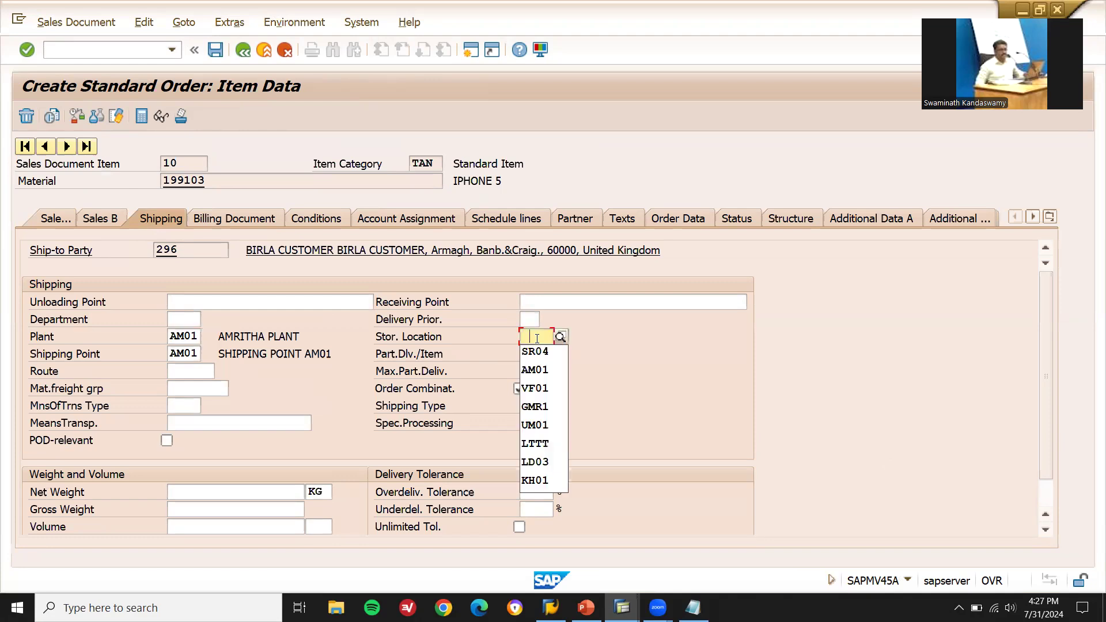
click(535, 369)
key(Return)
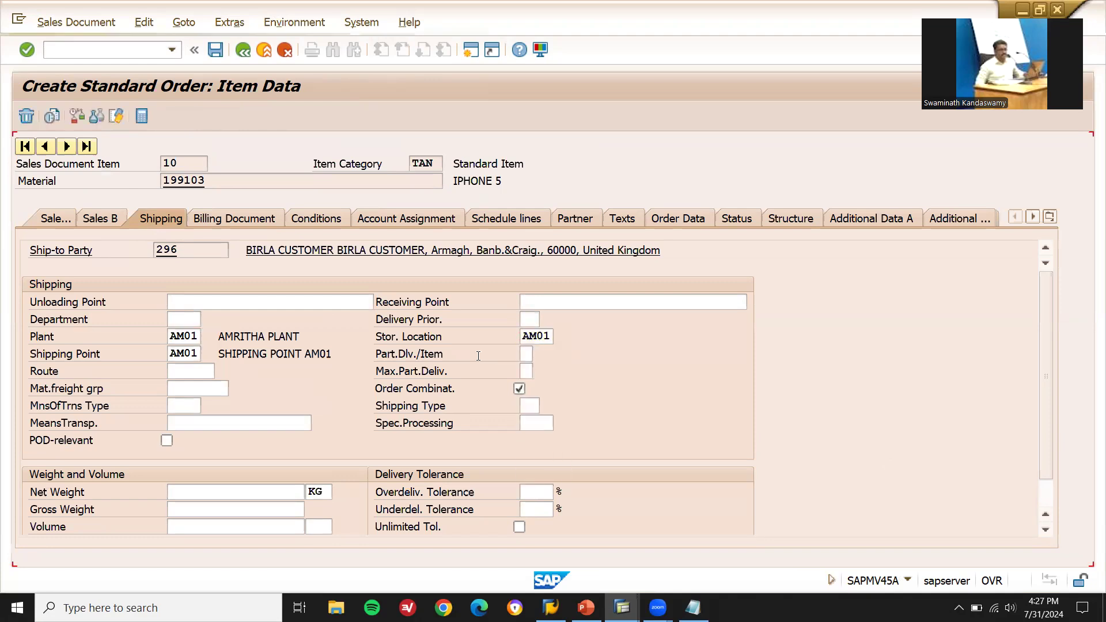
click(282, 497)
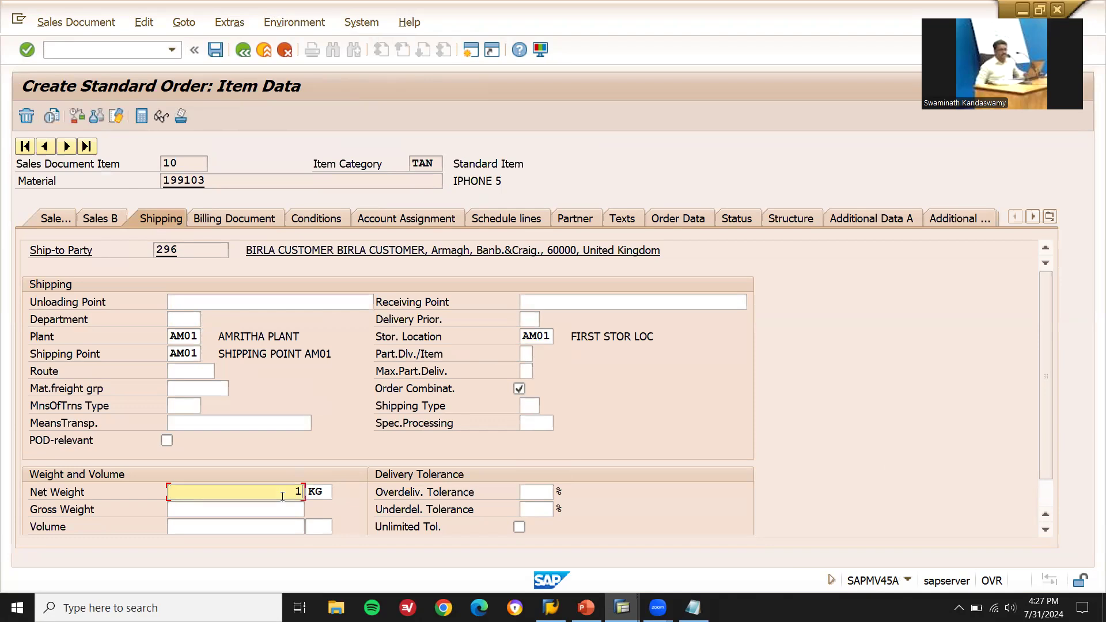
key(Tab)
text(1)
key(Return)
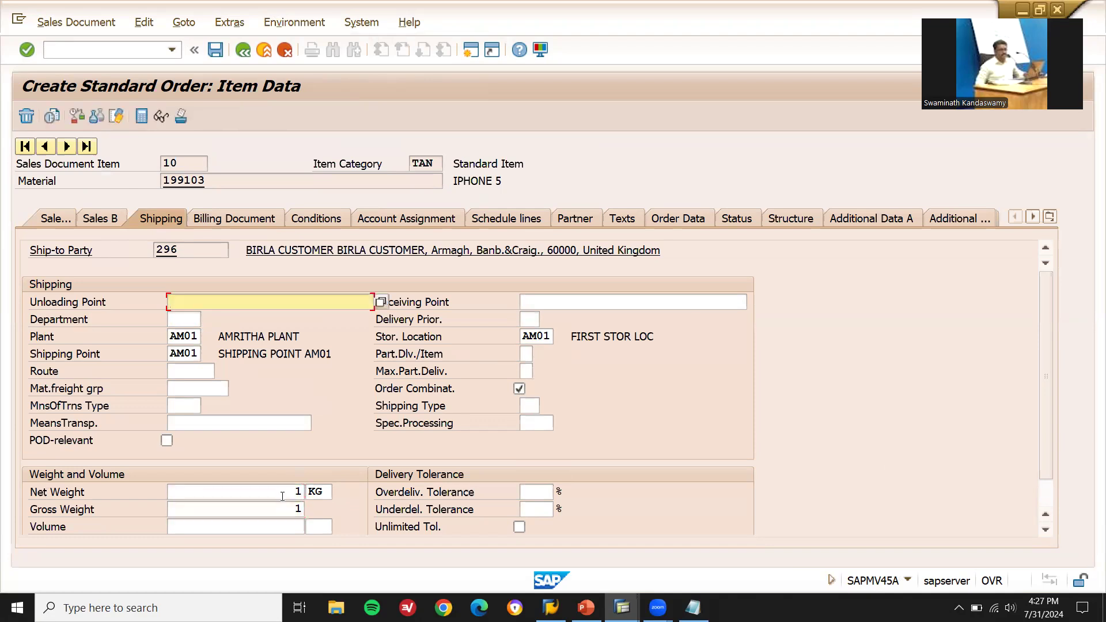
- Save standard order 1296 and return to the main menu with /n
key(ctrl+s)
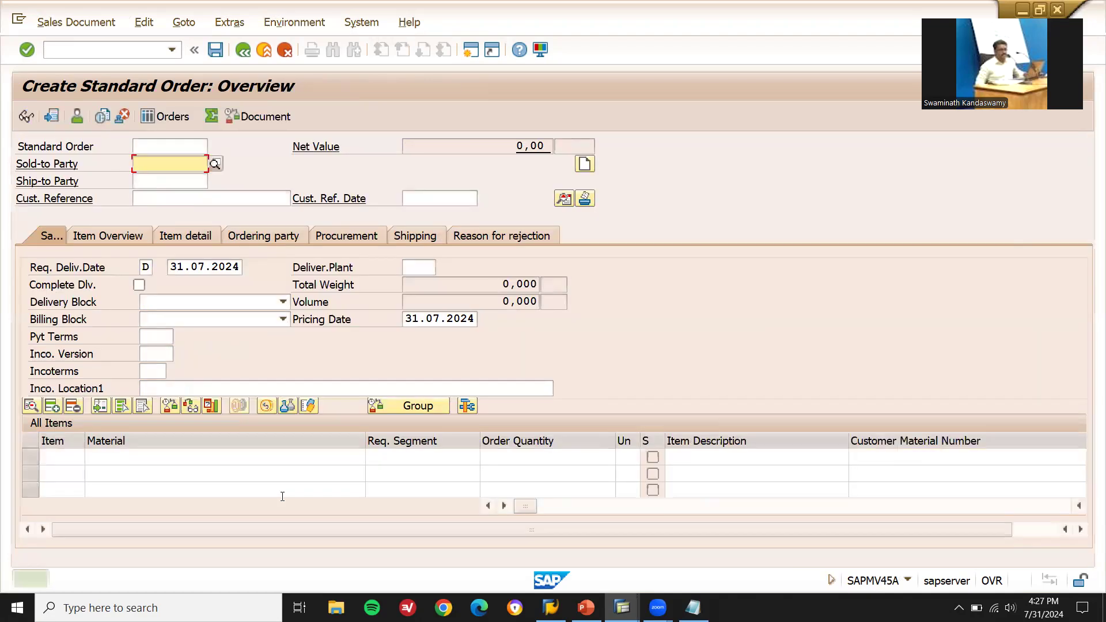
click(126, 54)
text(/n)
key(Return)
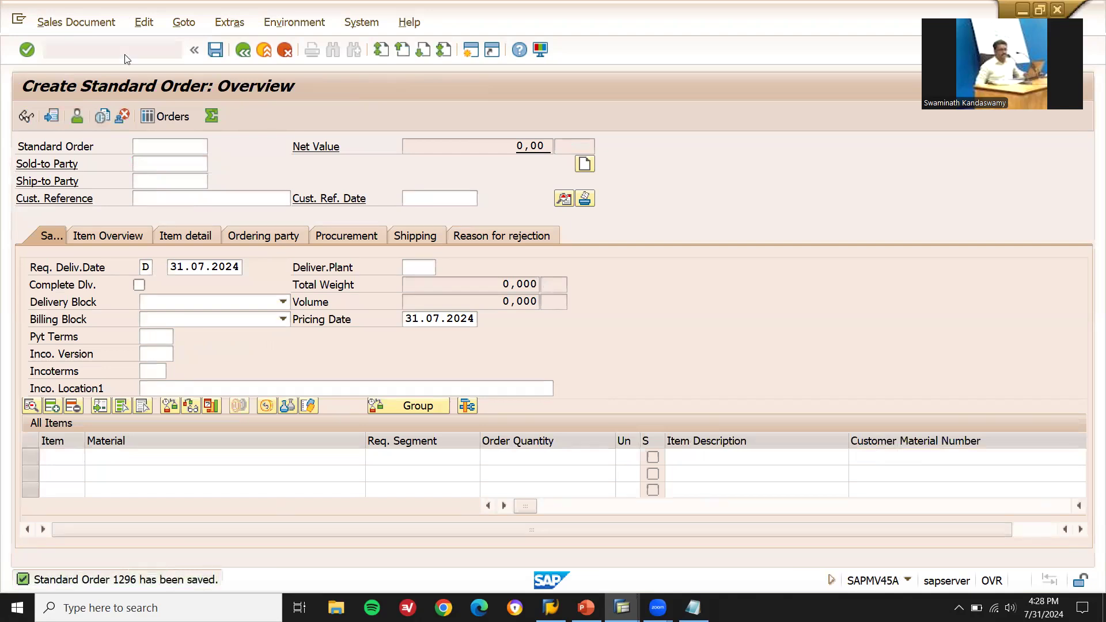
- Create an outbound delivery with VL01N for order 1296 from shipping point AM01
text(VL01N)
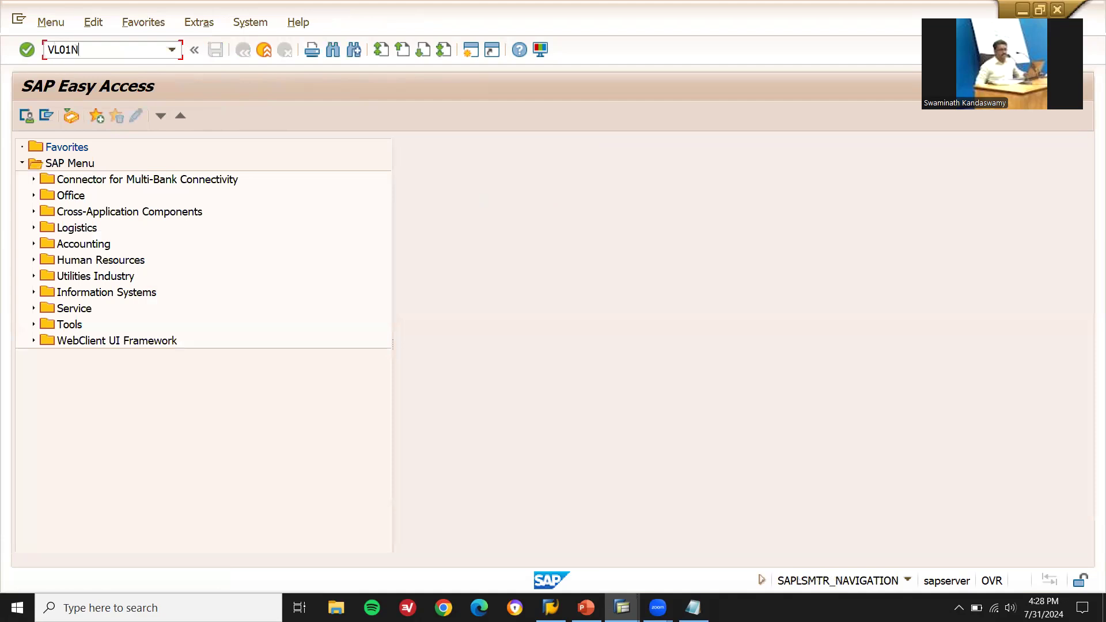
key(Return)
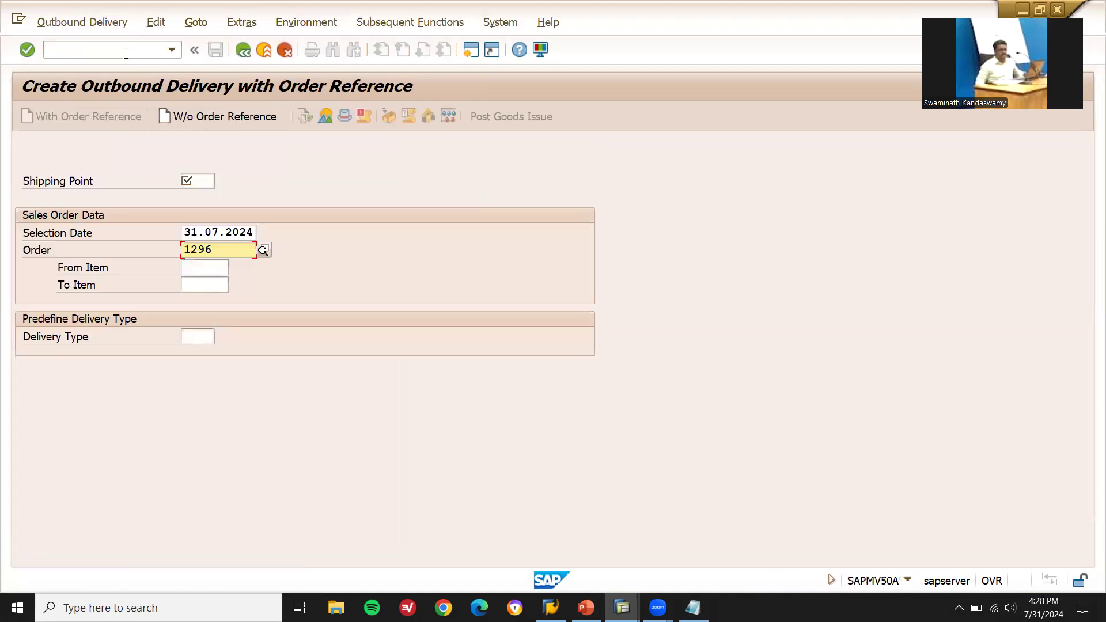
click(194, 183)
text(AM01)
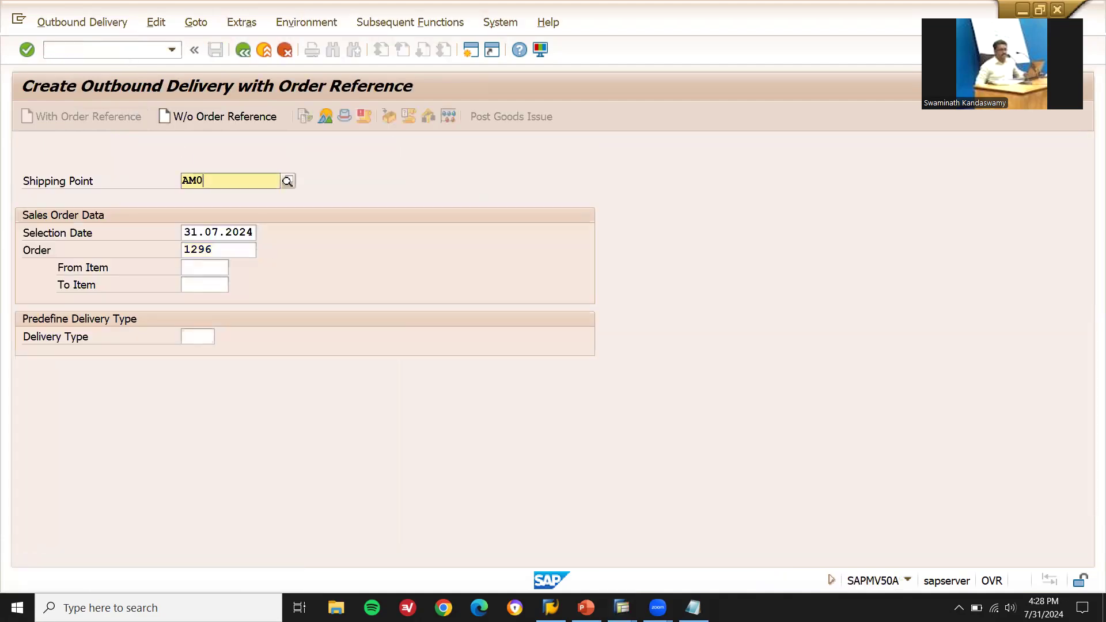
key(Return)
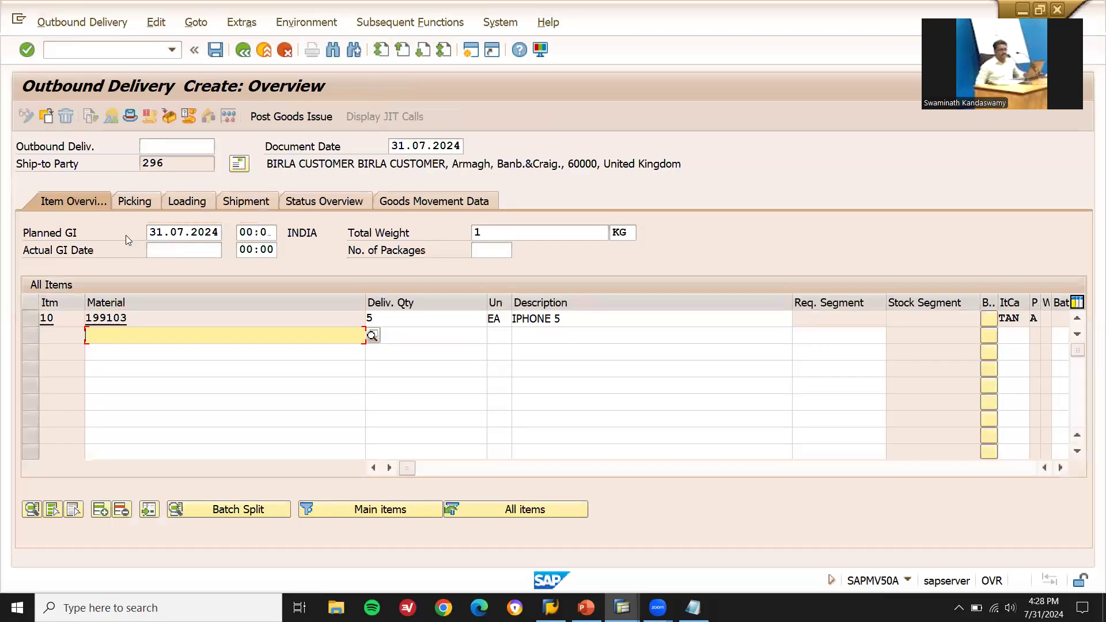
- Set the picked quantity to 5 and post goods issue for the delivery
click(138, 202)
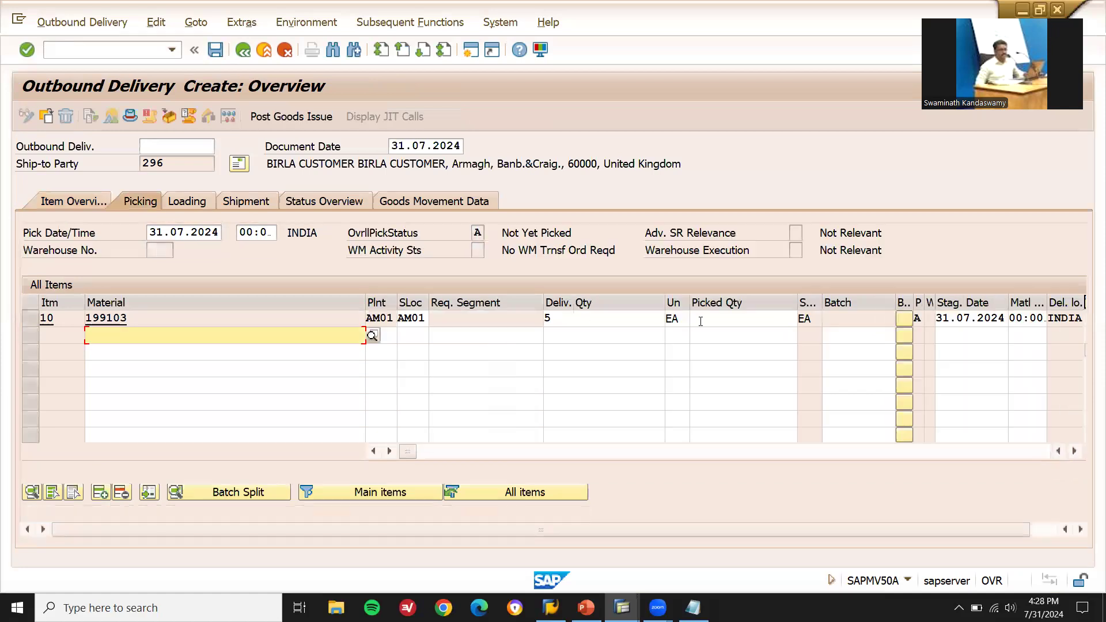
click(730, 320)
text(5)
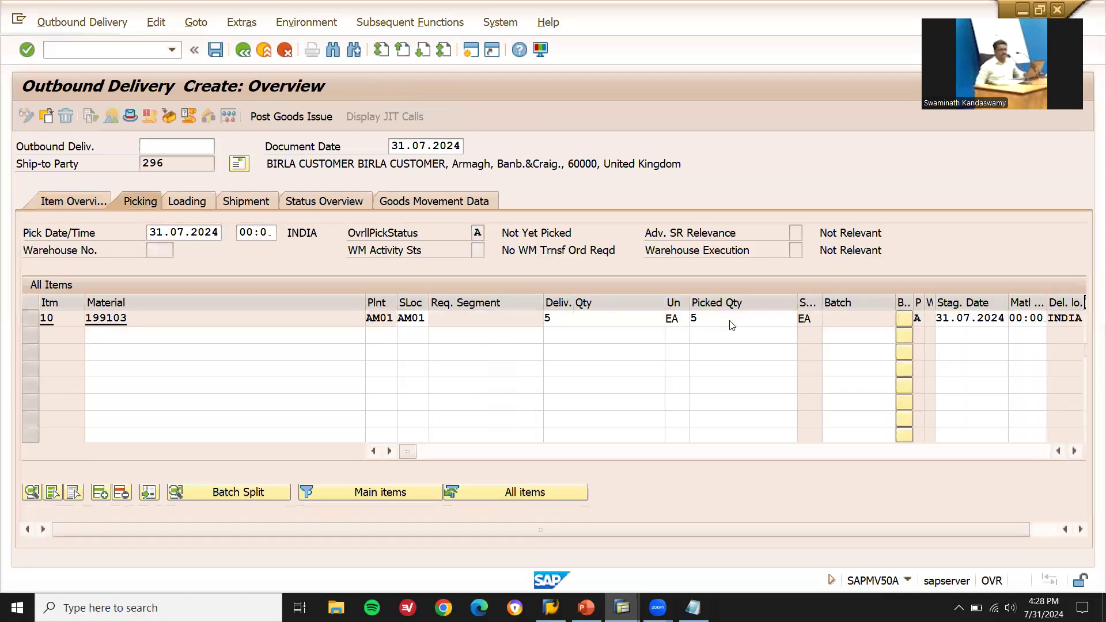
key(Return)
click(292, 116)
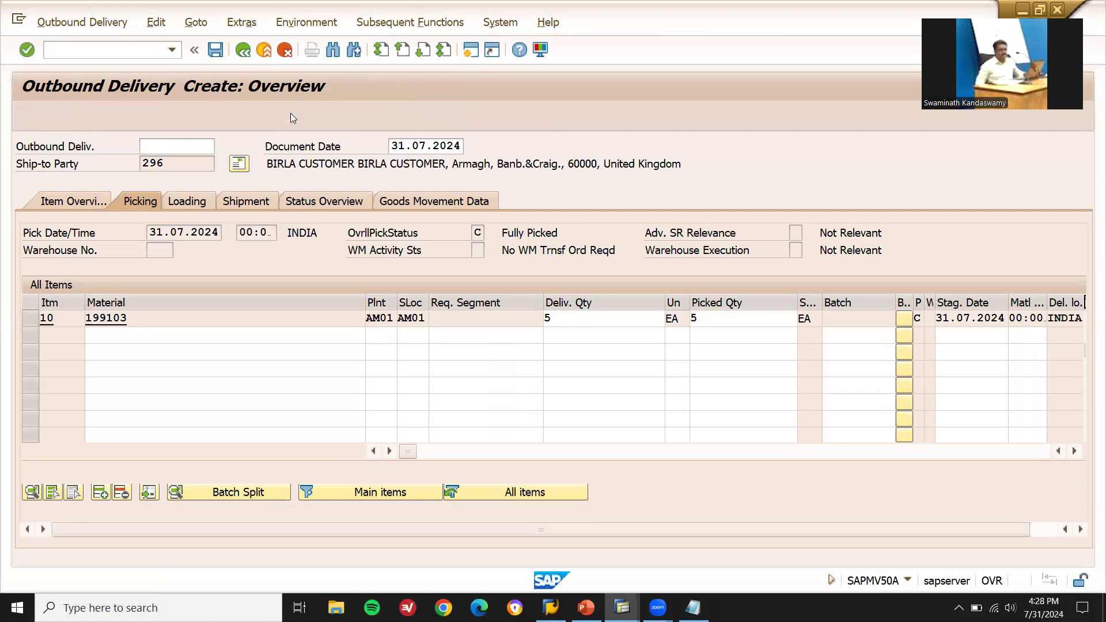
key(F3)
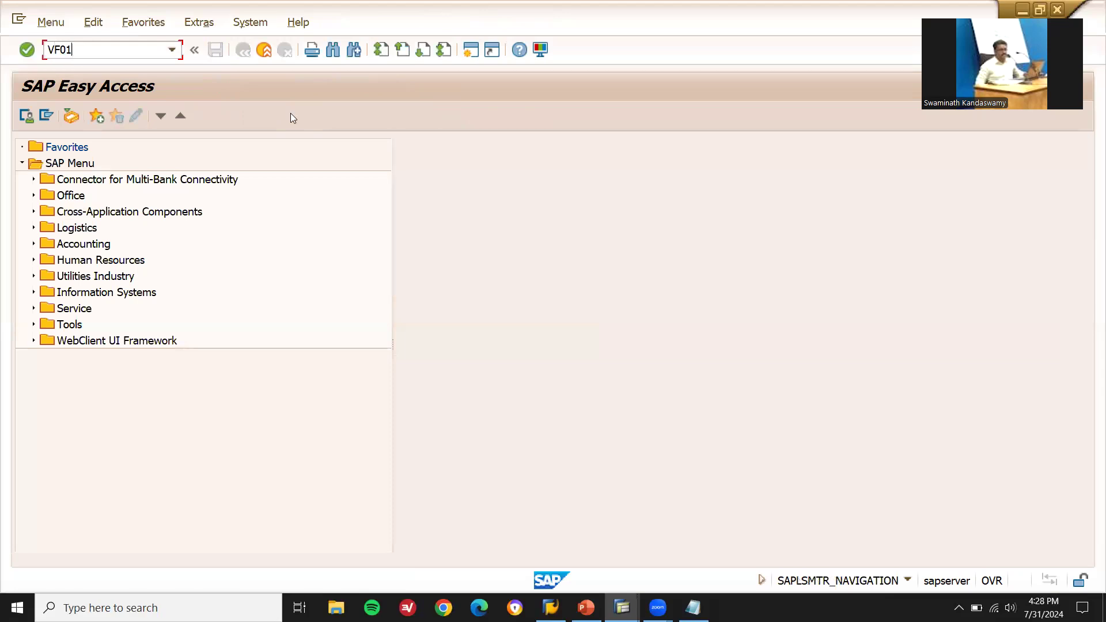
- Create and save invoice 90000421 for delivery 80001373, worth 225.000,00 GBP
key(Return)
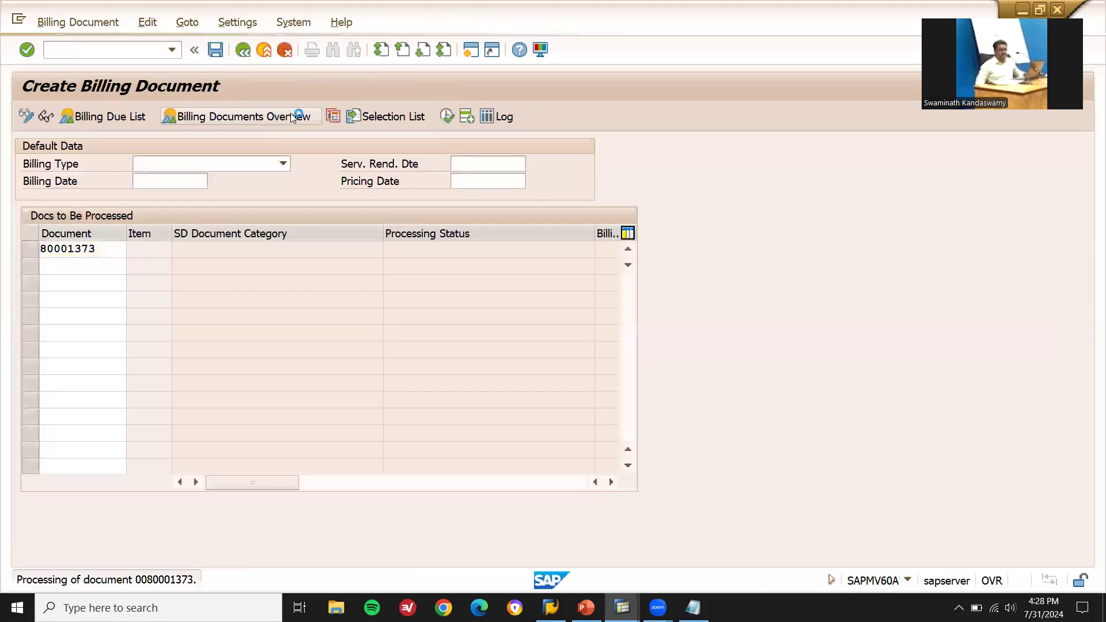
click(293, 117)
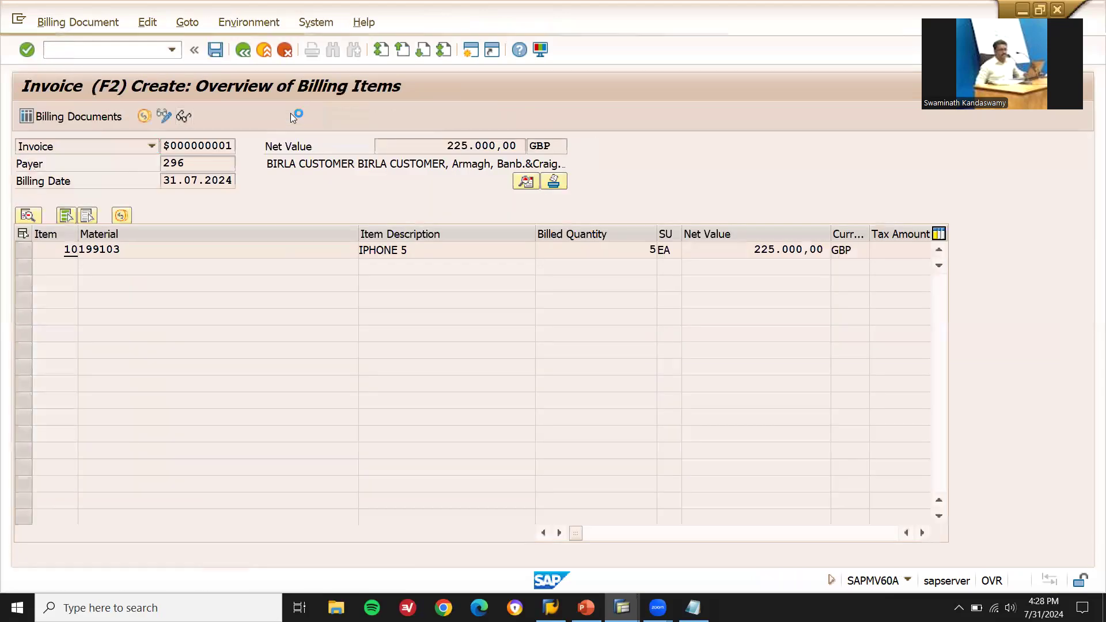
key(ctrl+s)
key(F3)
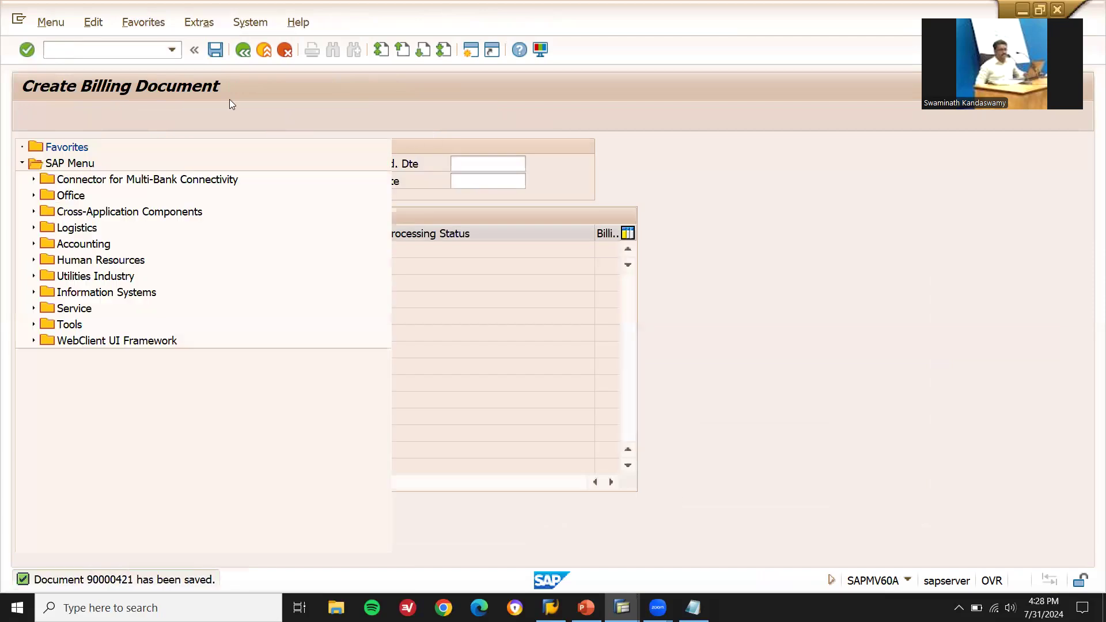
text(VA)
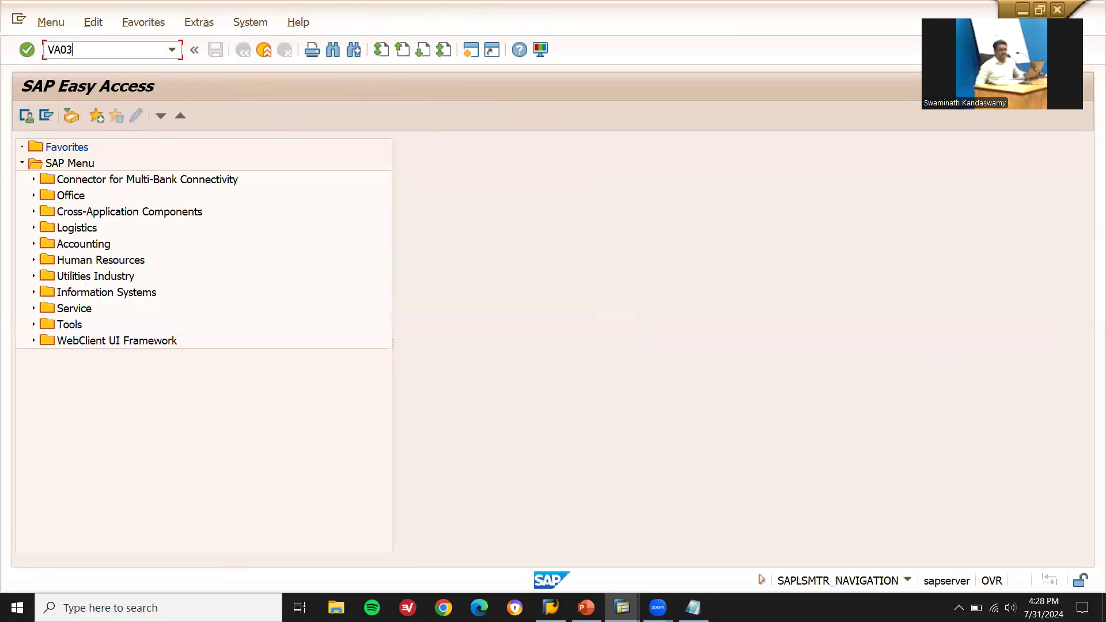
text(03)
key(Return)
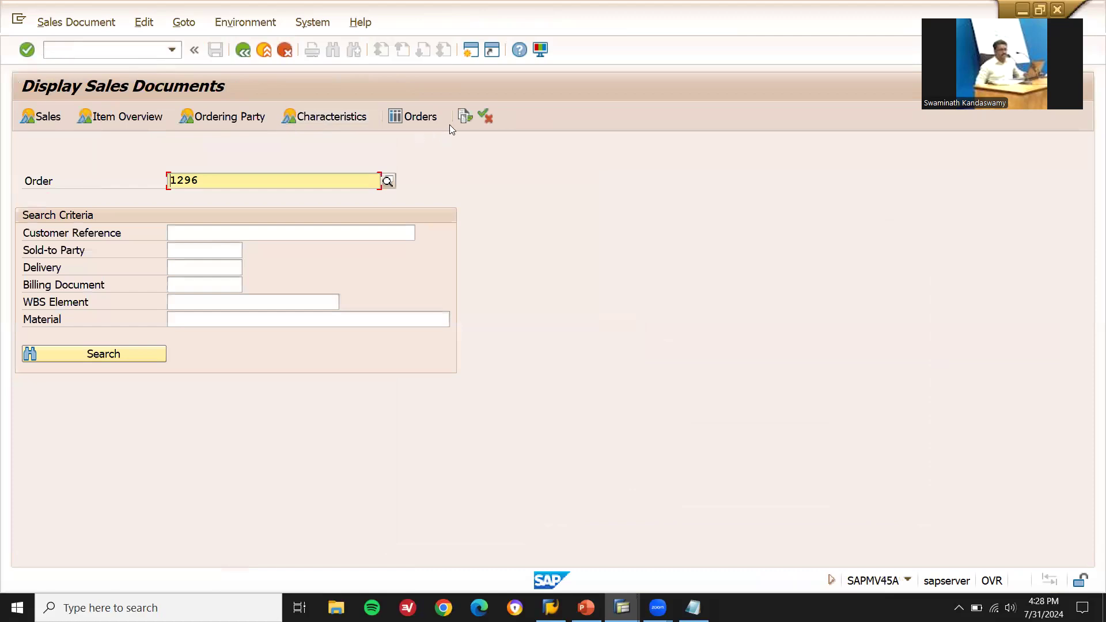
click(466, 119)
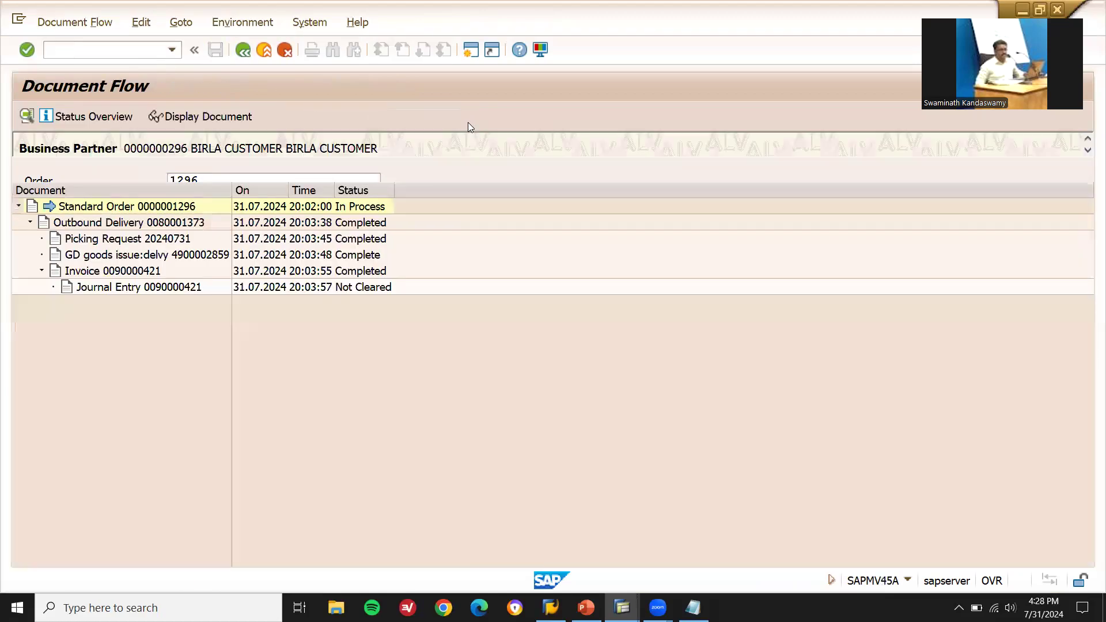
click(138, 212)
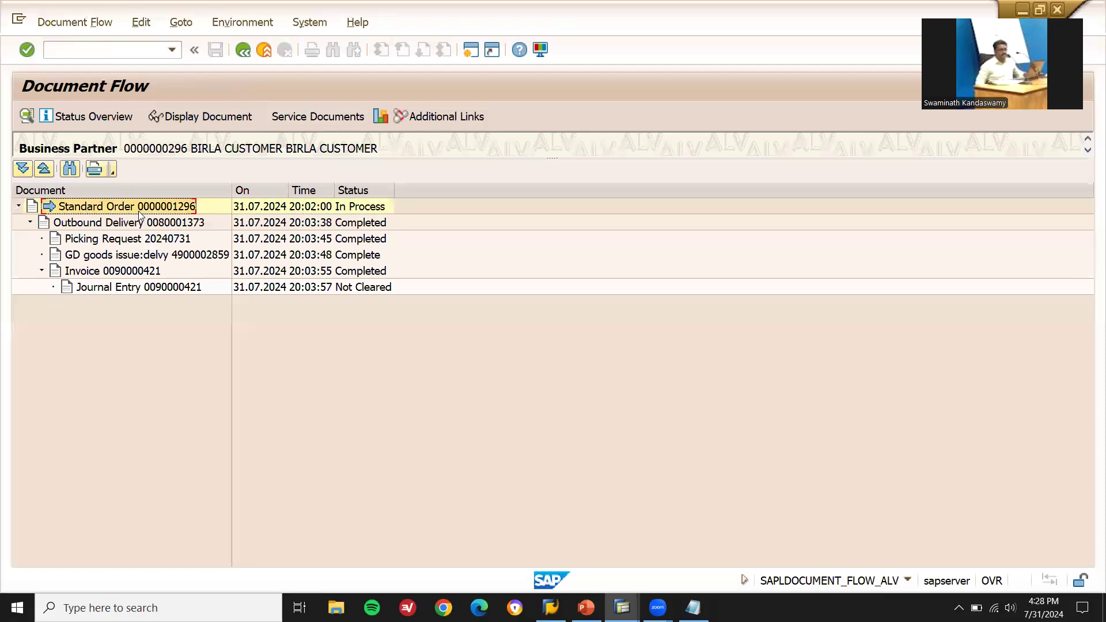
click(144, 224)
click(145, 241)
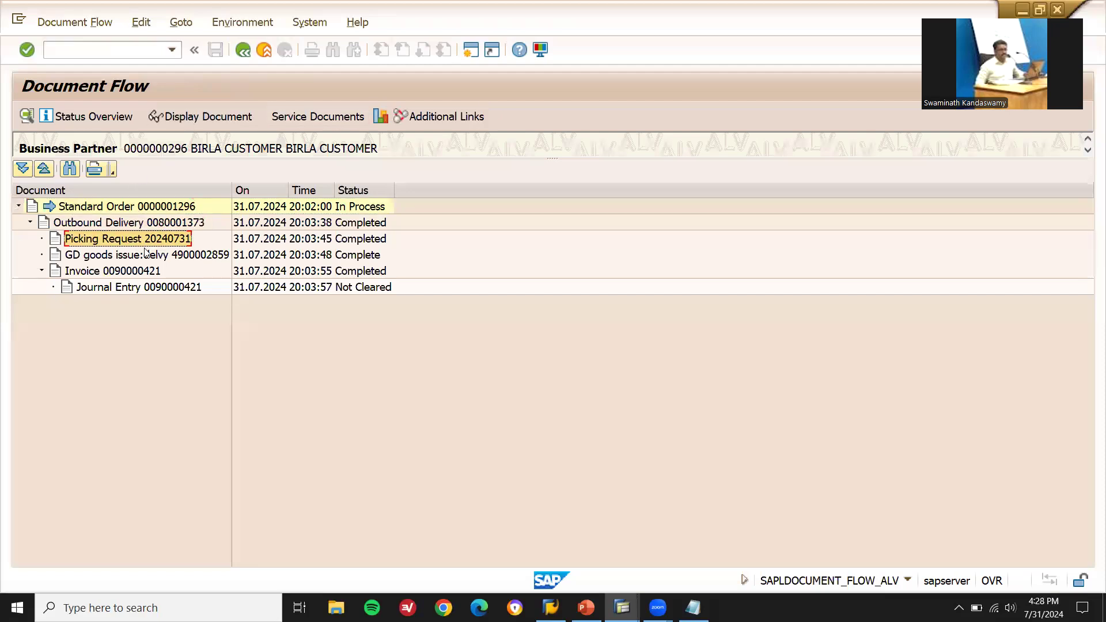
click(145, 253)
click(144, 271)
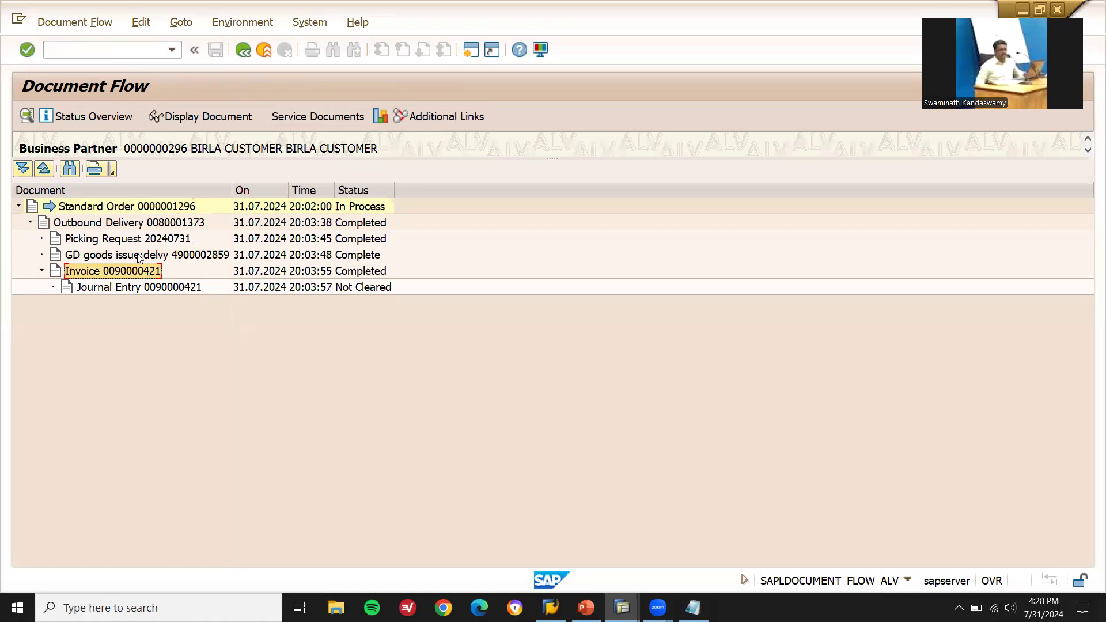
click(122, 50)
text(/n)
key(Return)
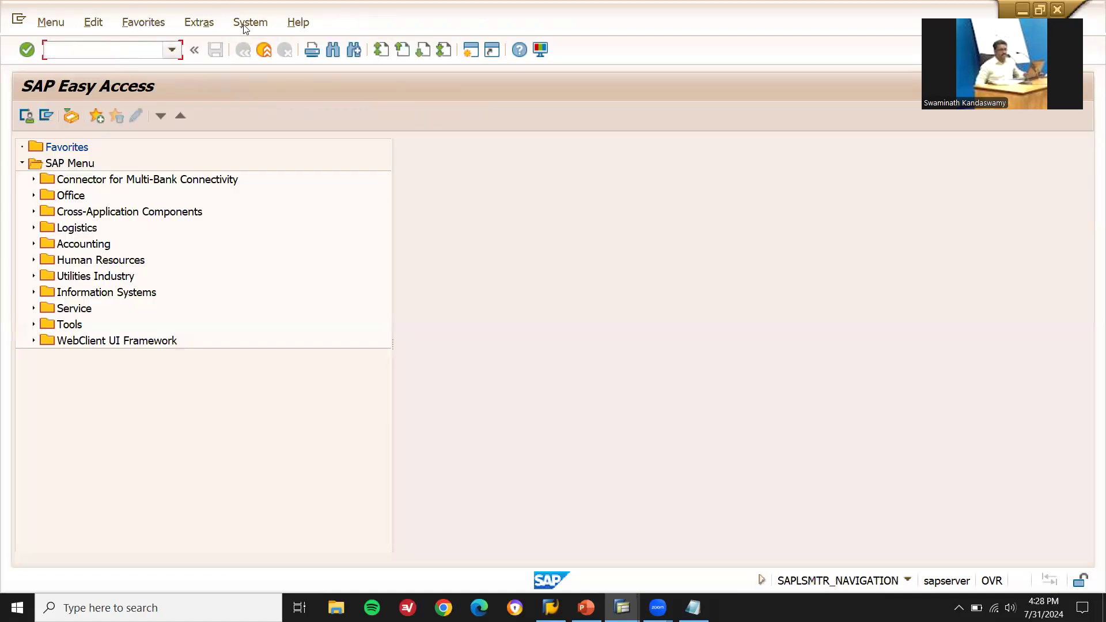